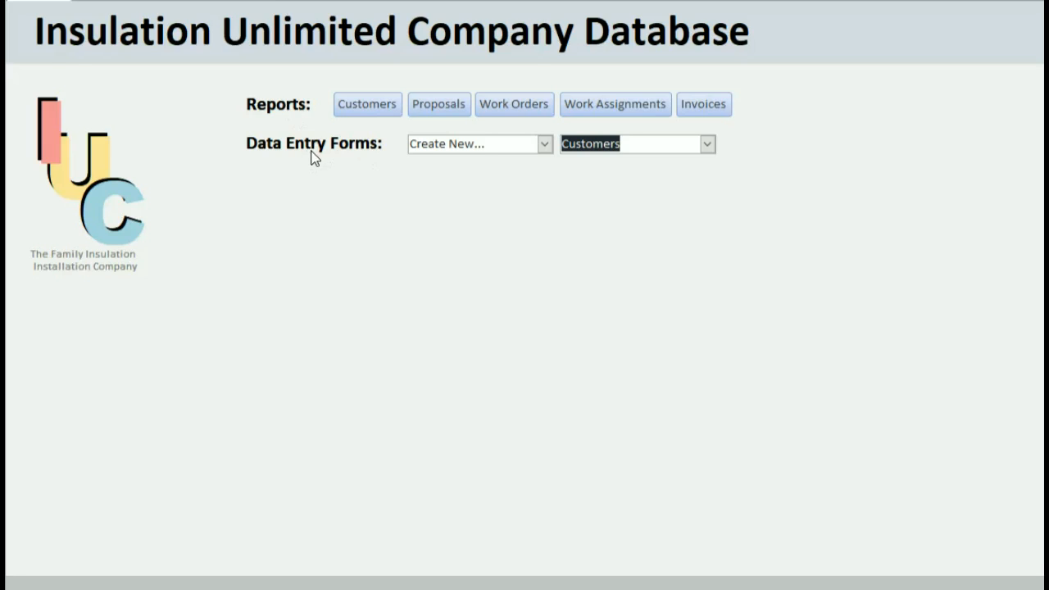
# Display the Create New list of New Customer through New Employee forms, after peeking at the existing-record list.
pyautogui.click(545, 145)
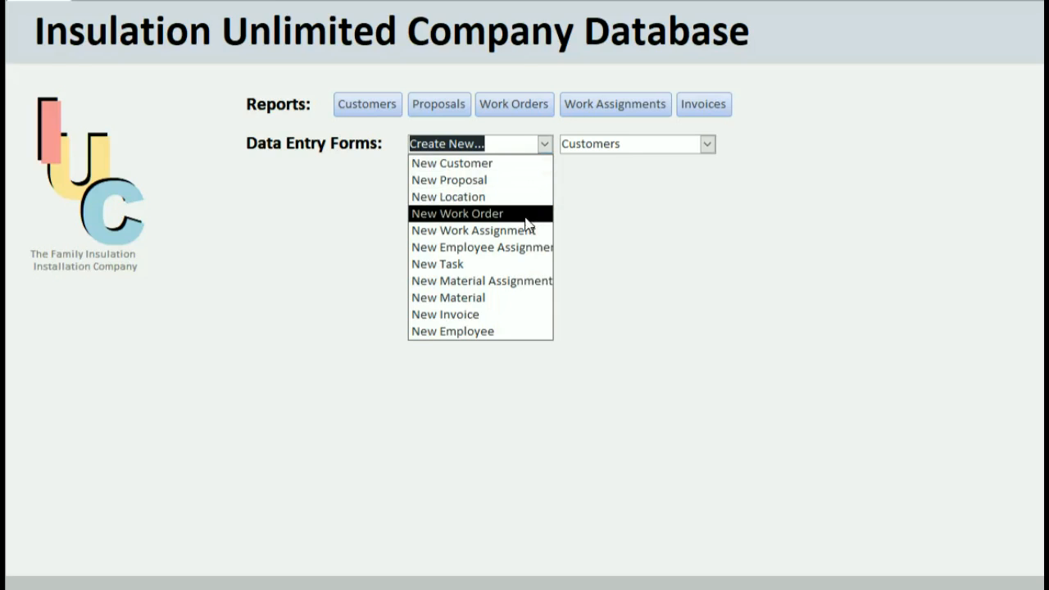
pyautogui.click(693, 185)
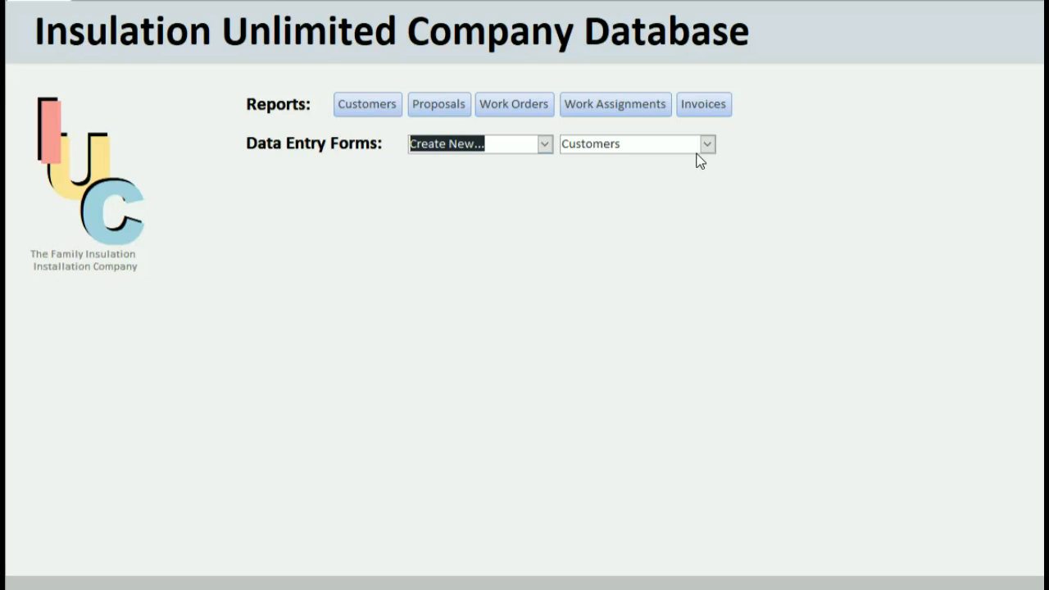
pyautogui.click(705, 148)
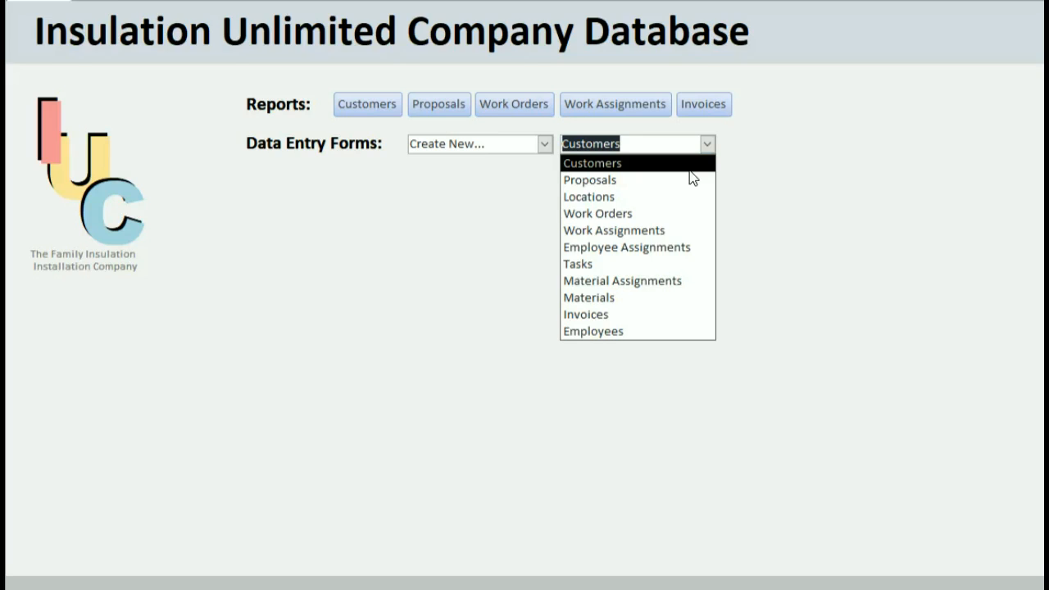
pyautogui.click(733, 164)
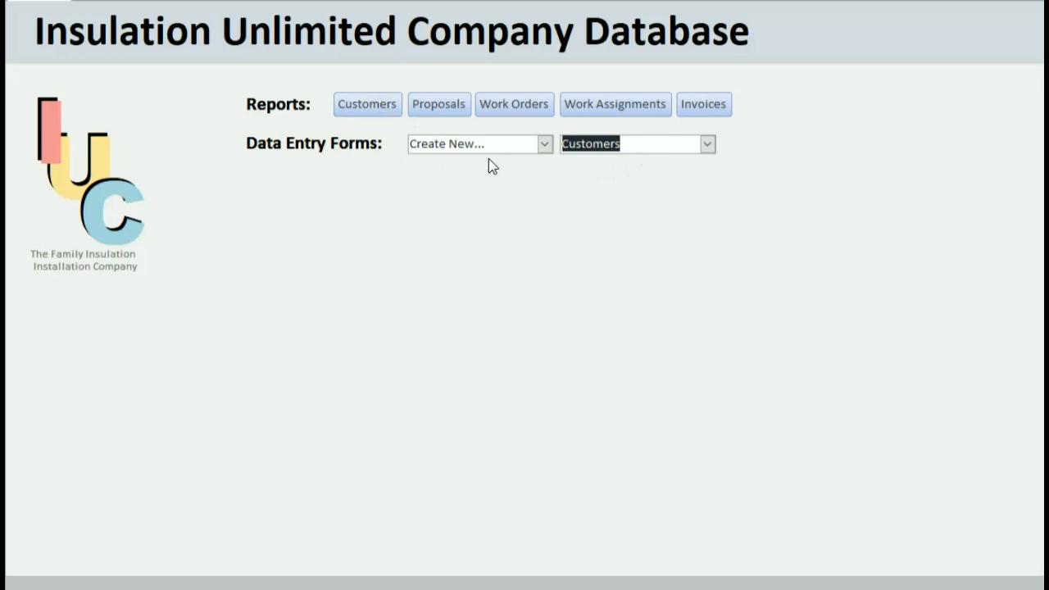
pyautogui.click(543, 144)
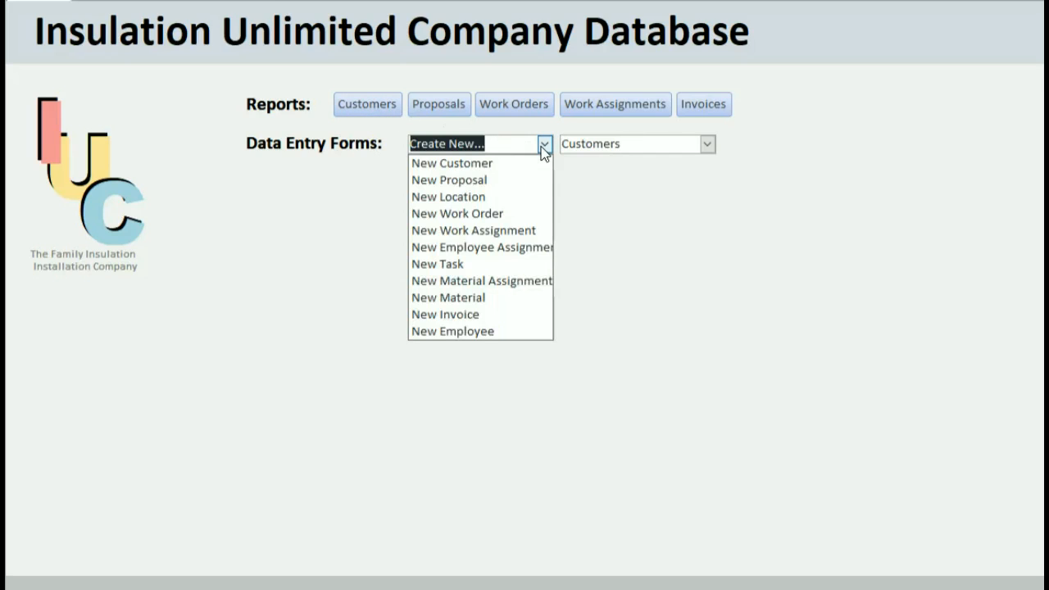
# Preview the blank New Customer form, go back Home, and show the existing-record forms list.
pyautogui.click(539, 166)
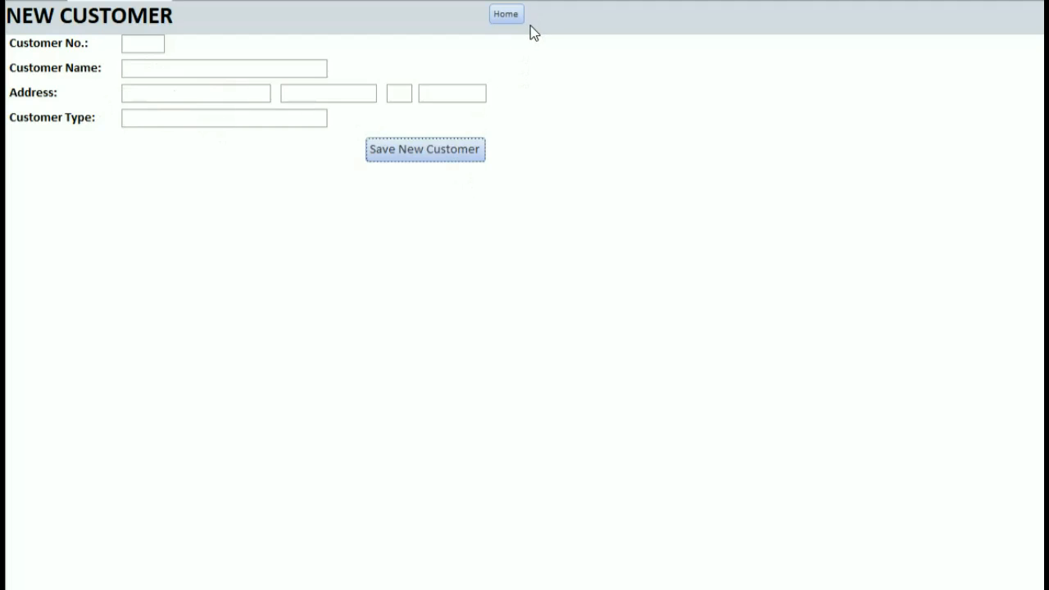
pyautogui.click(507, 18)
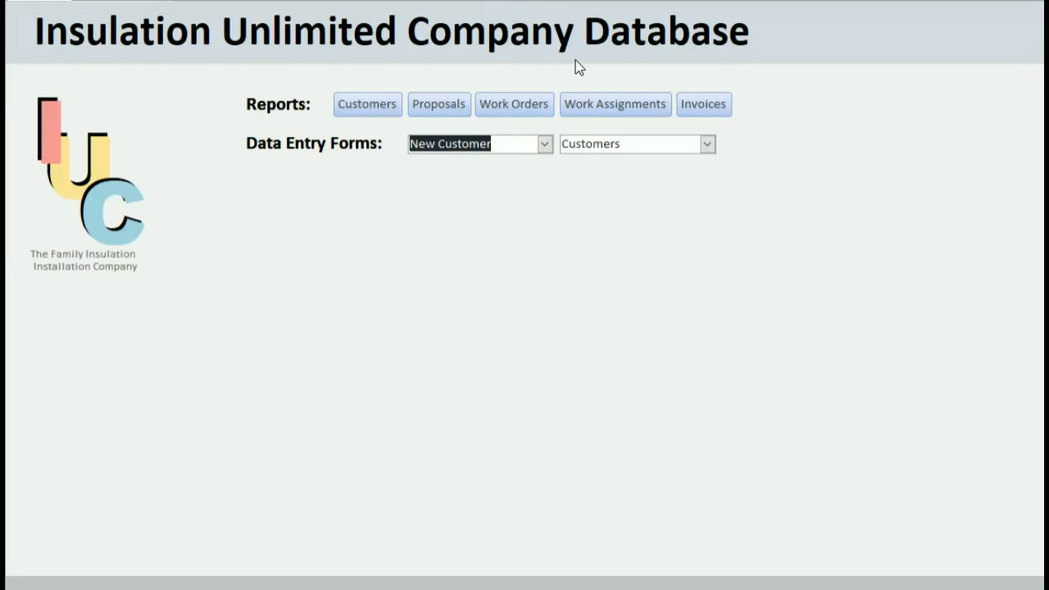
pyautogui.click(707, 144)
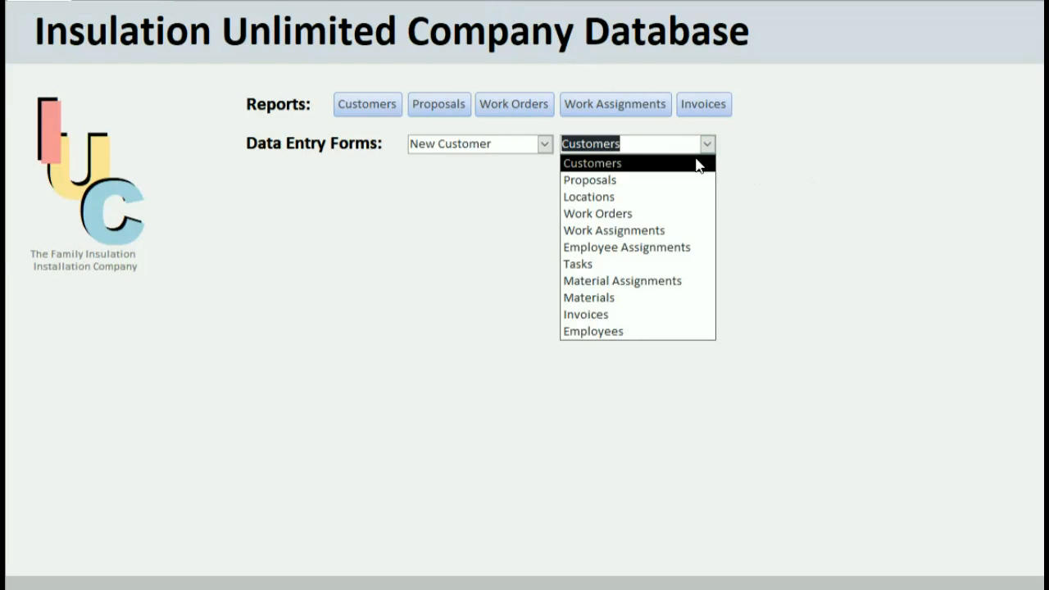
# Open the Customers form and filter it to the Broaddus Burgers record.
pyautogui.click(696, 163)
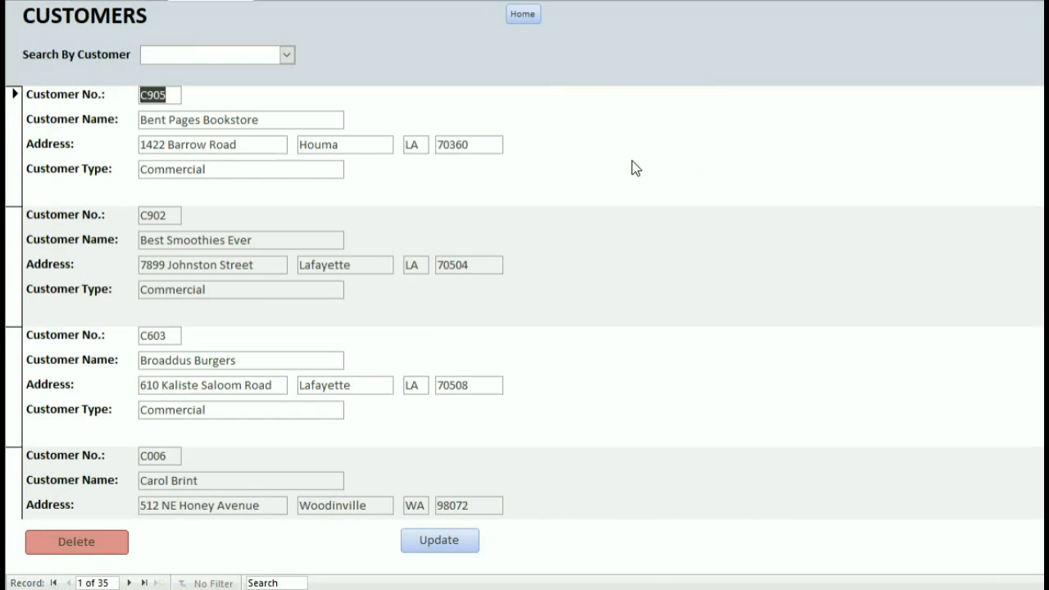
pyautogui.click(287, 56)
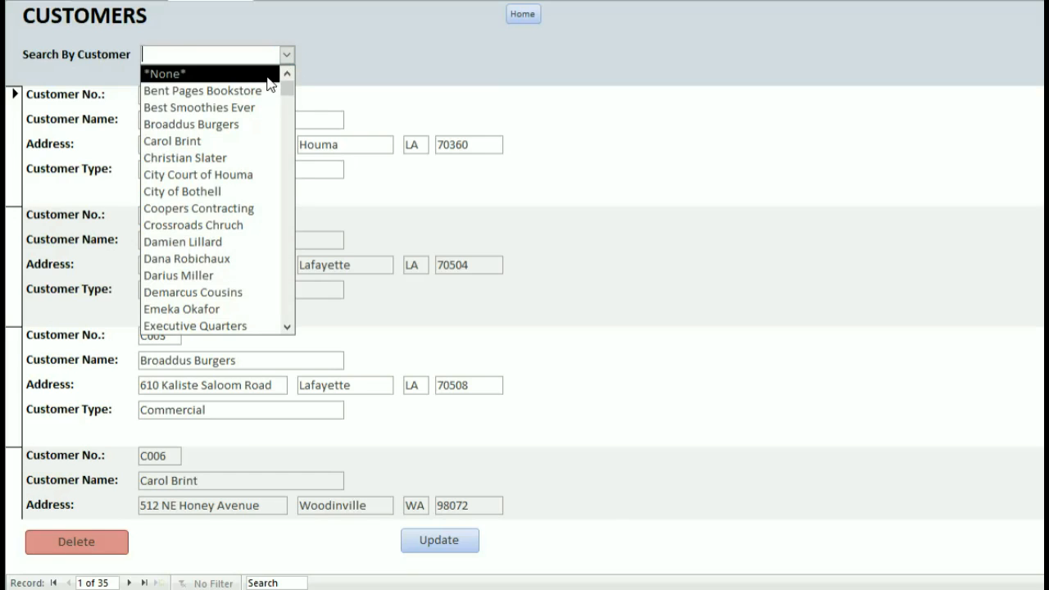
pyautogui.scroll(-3, 259, 135)
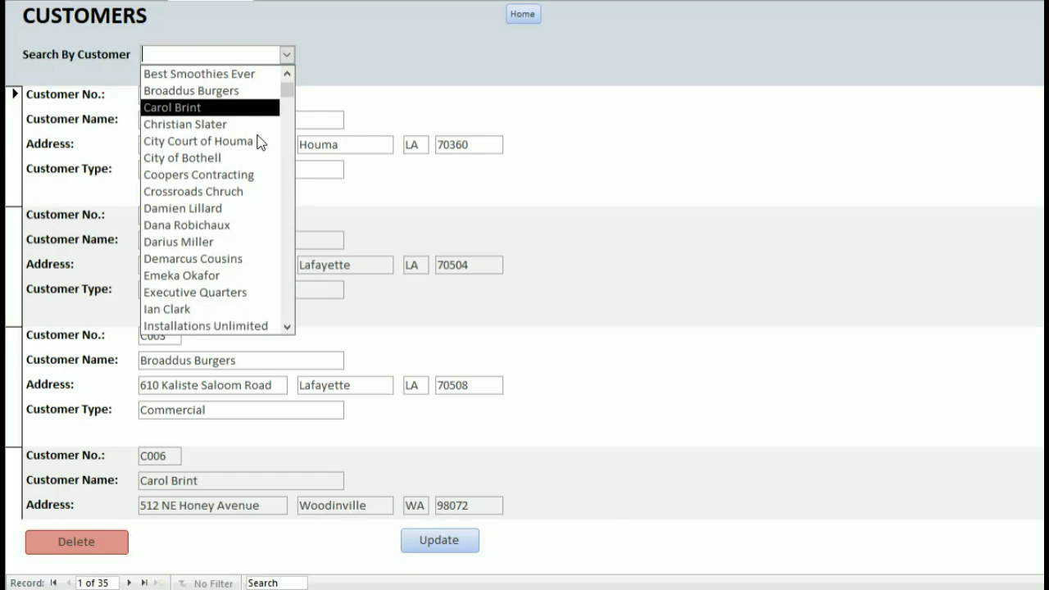
pyautogui.scroll(3, 259, 141)
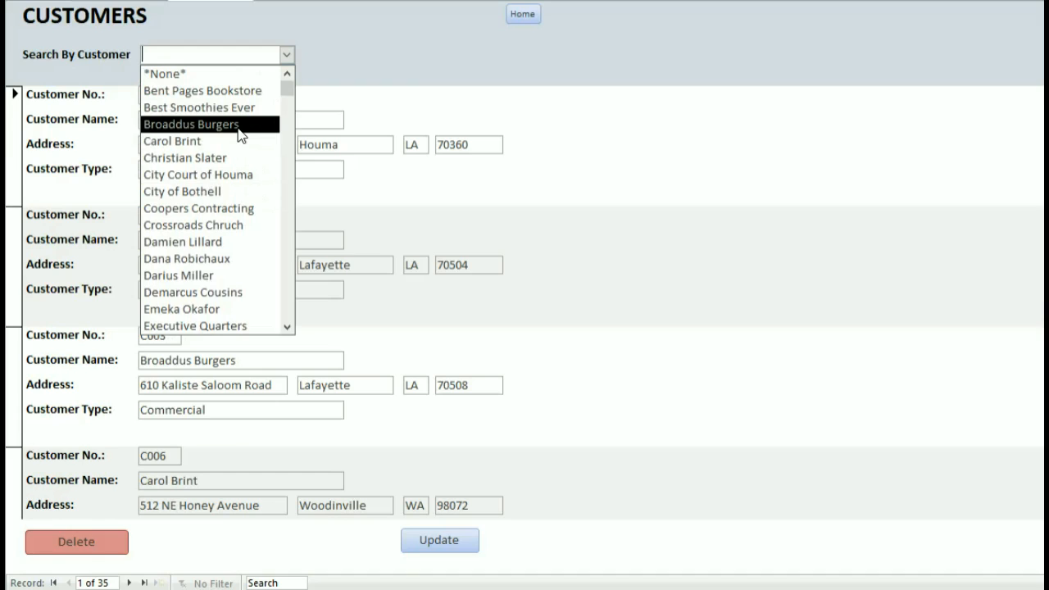
pyautogui.click(240, 134)
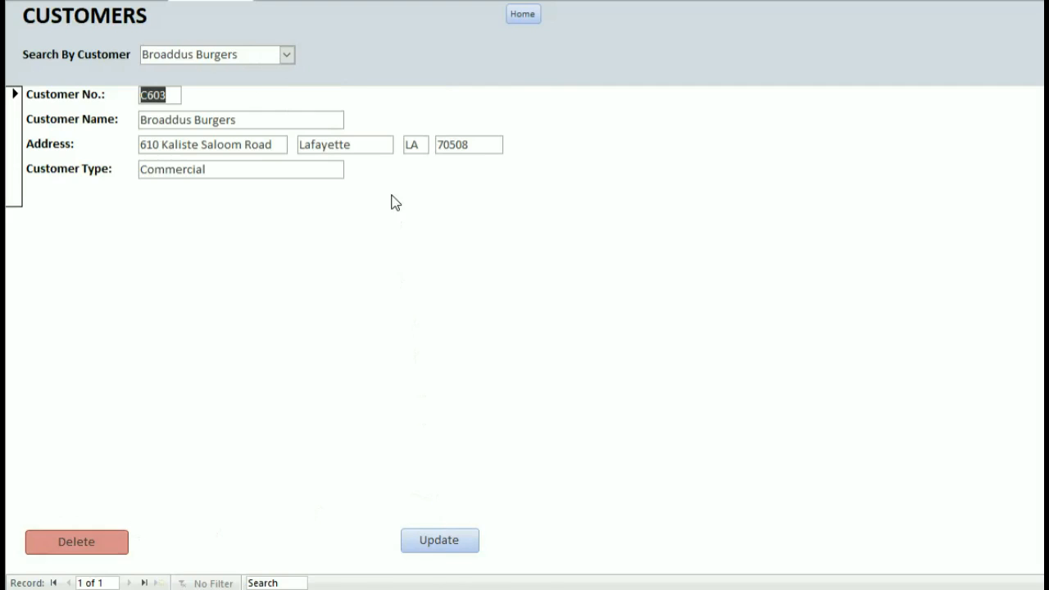
# Replace the city Lafayette with Opelousas and return to the main menu.
pyautogui.moveTo(369, 144); pyautogui.dragTo(254, 143)
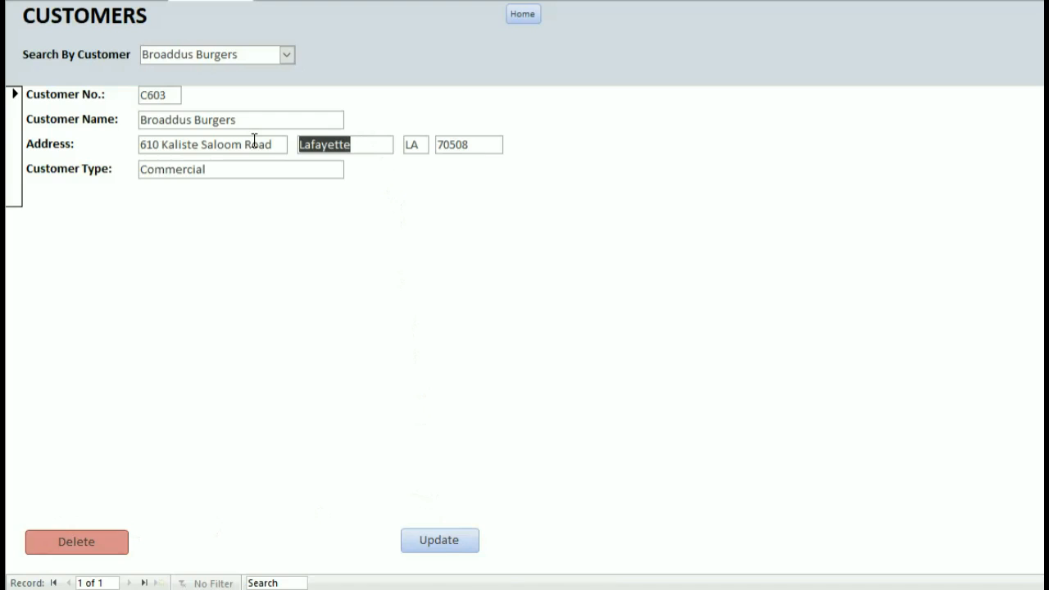
pyautogui.write('o')
pyautogui.press('BackSpace')
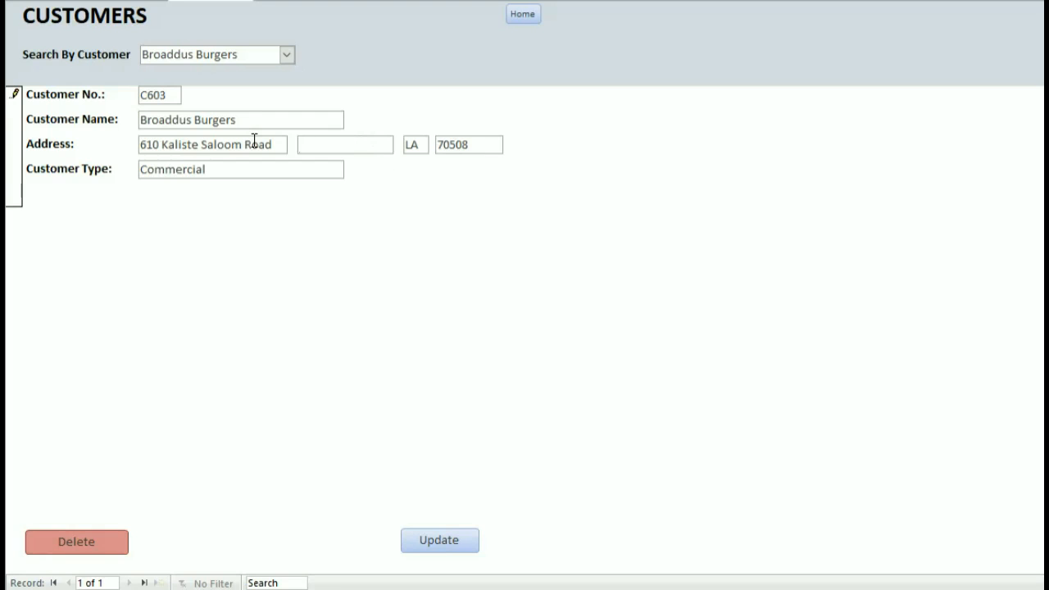
pyautogui.write('of')
pyautogui.press('BackSpace')
pyautogui.press('BackSpace')
pyautogui.write('Opelousas')
pyautogui.click(520, 15)
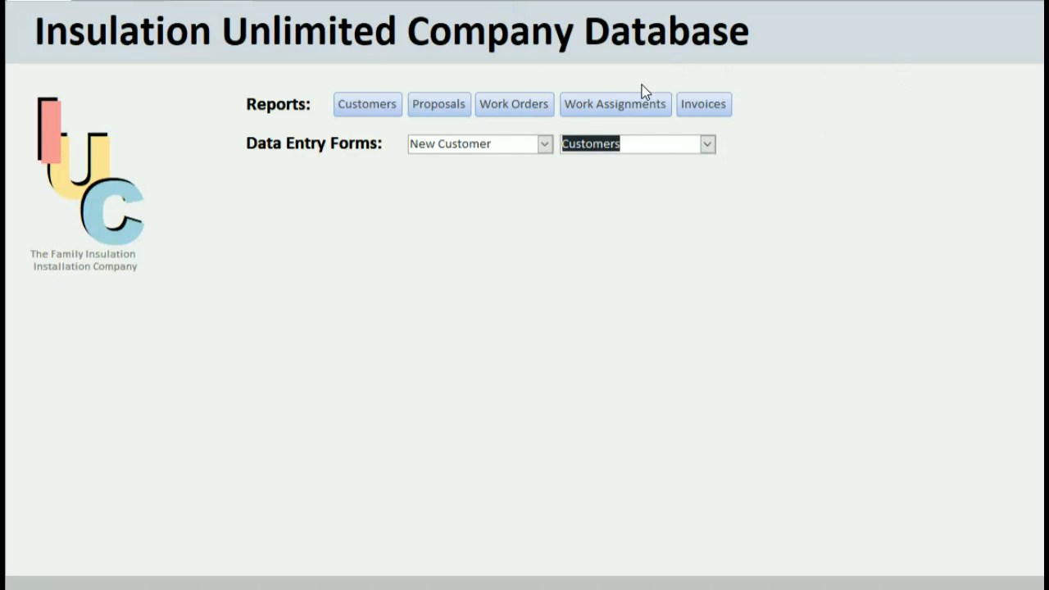
# View the Customers report of all 35 customers, then return to the main menu.
pyautogui.click(707, 144)
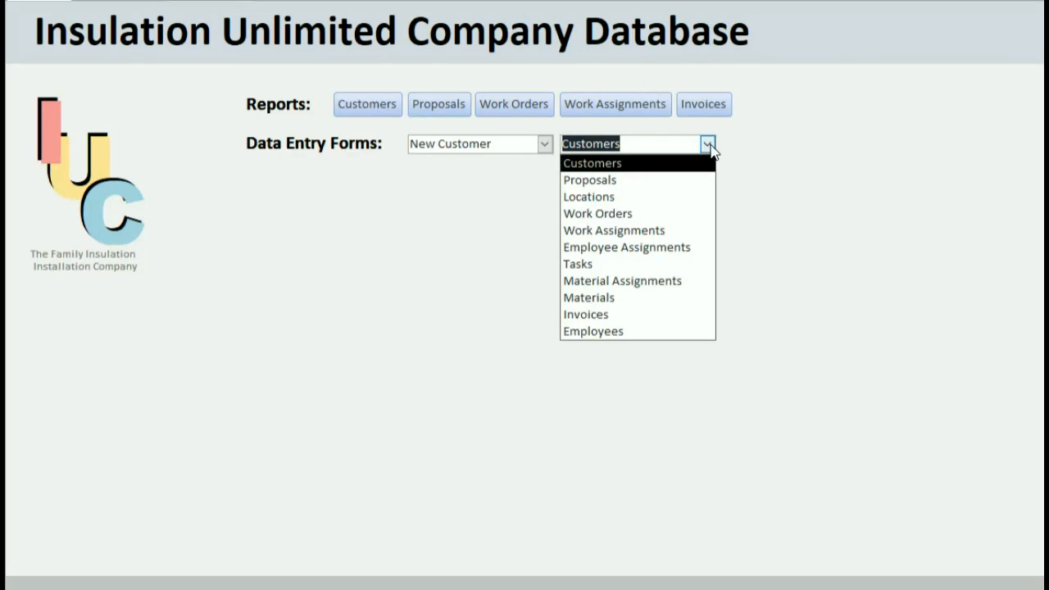
pyautogui.click(372, 199)
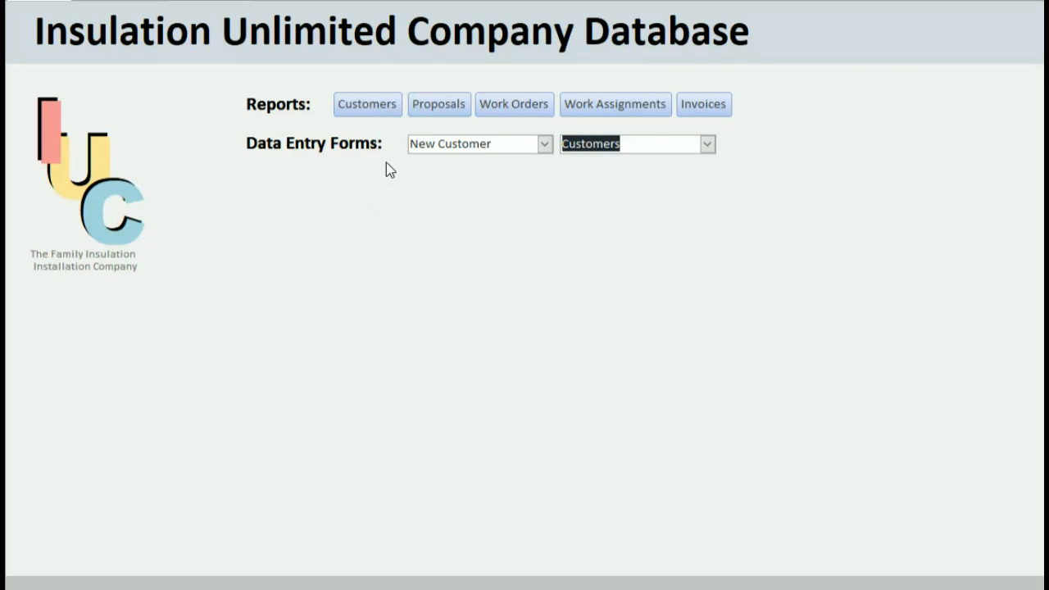
pyautogui.click(380, 114)
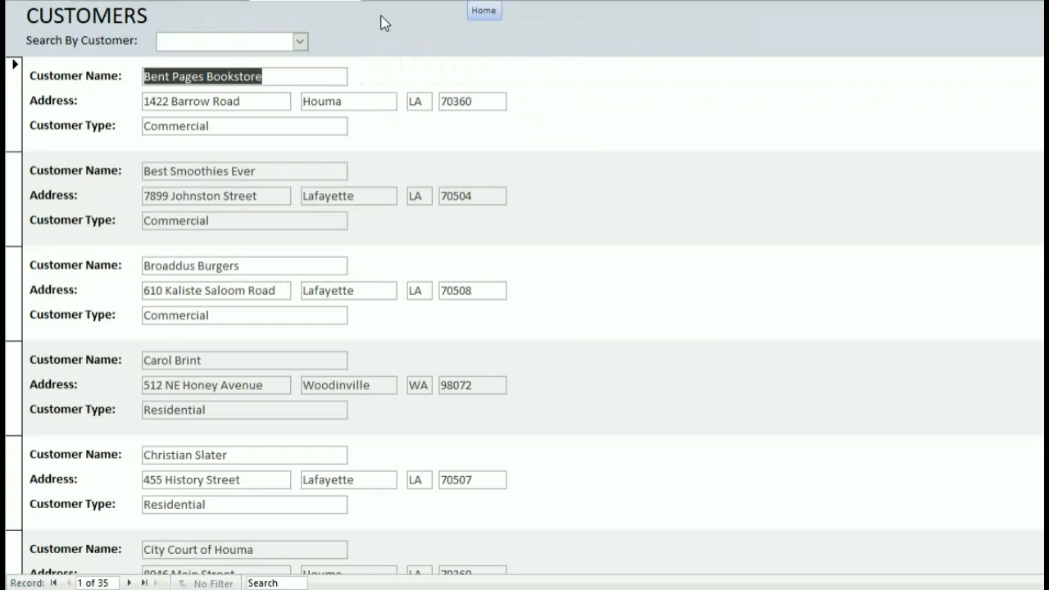
pyautogui.click(484, 13)
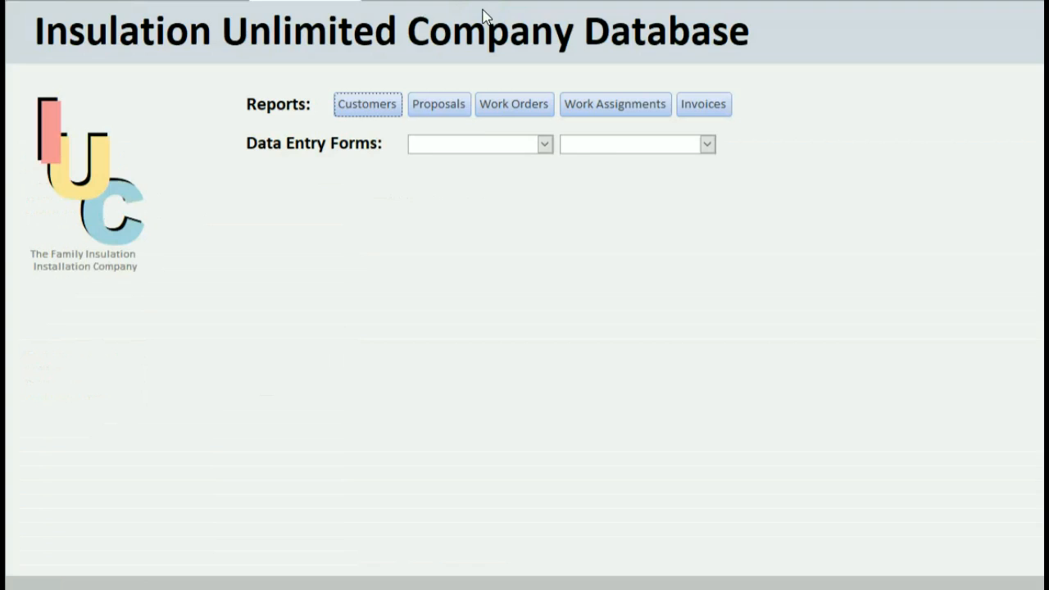
pyautogui.click(430, 109)
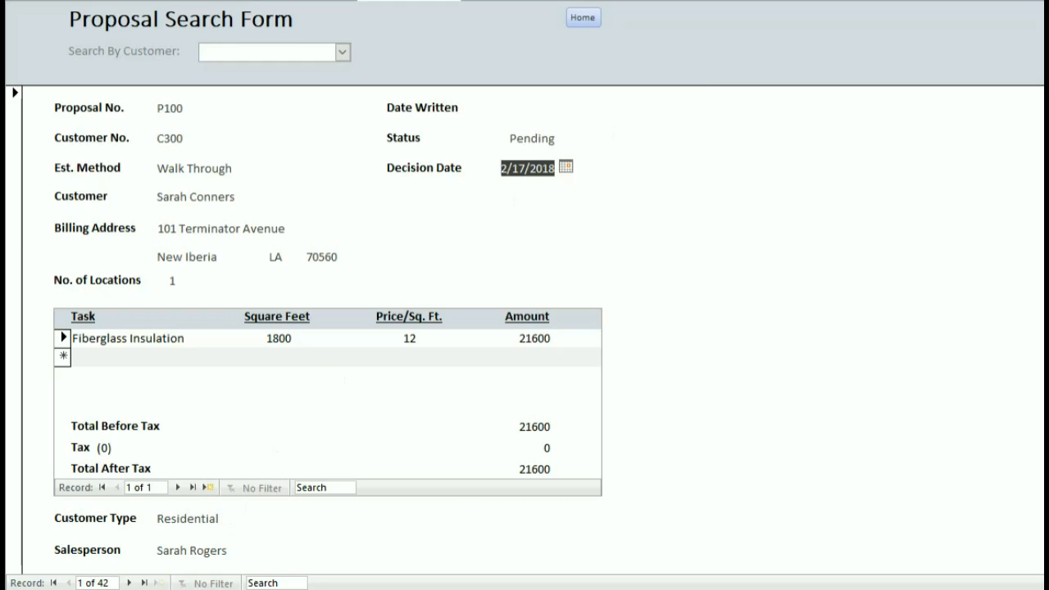
# Compare proposal P100 on the Proposal Search Form with the sample proposal in Word.
pyautogui.moveTo(279, 589)
pyautogui.hotkey('alt', 'Tab')
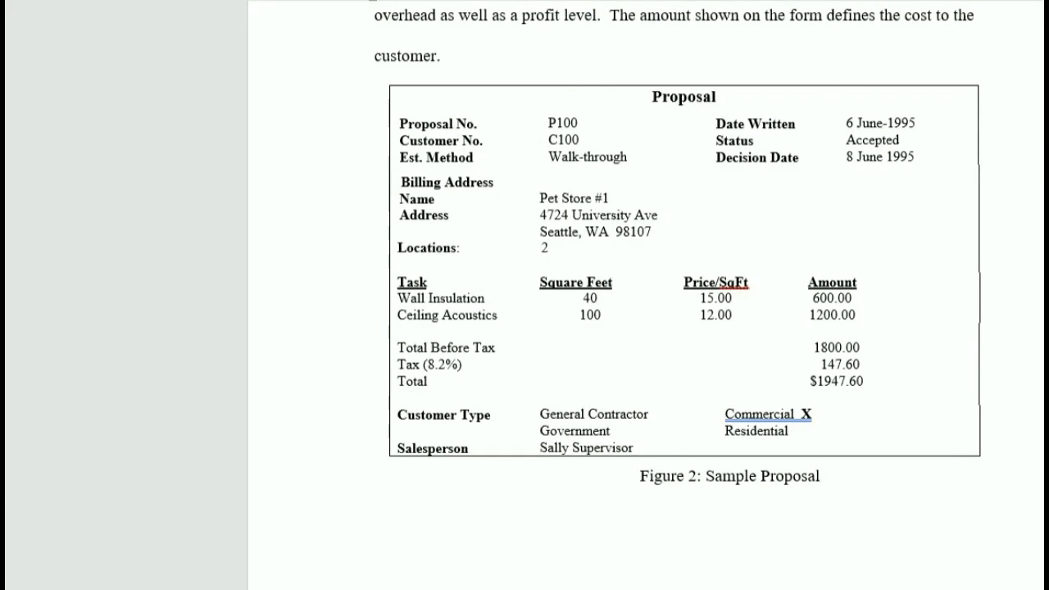
pyautogui.hotkey('alt', 'Tab')
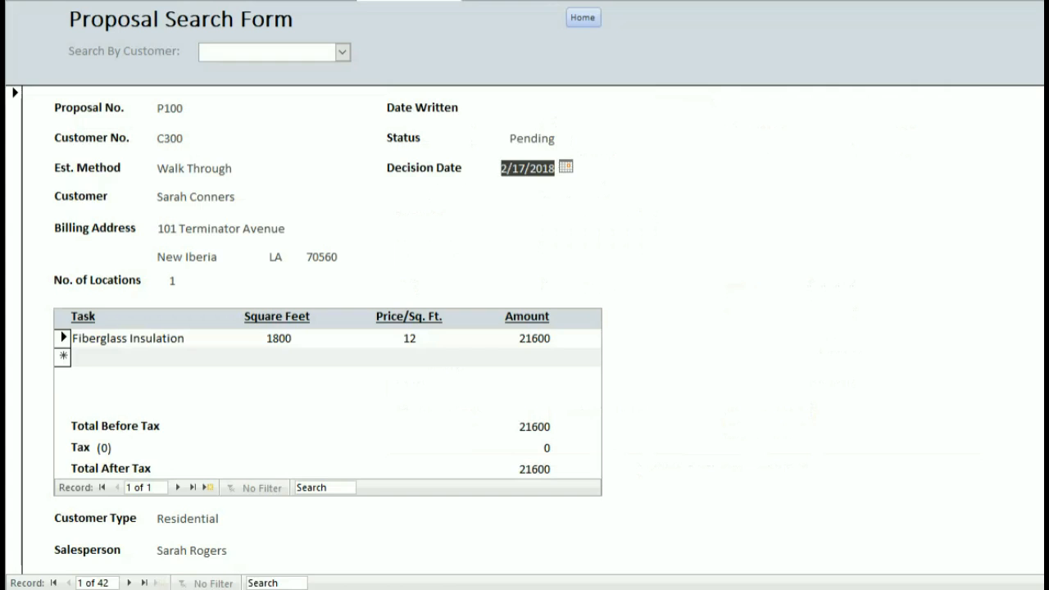
# Page forward through the proposals to P108.
pyautogui.scroll(-1, 896, 206)
pyautogui.scroll(1, 895, 206)
pyautogui.click(349, 53)
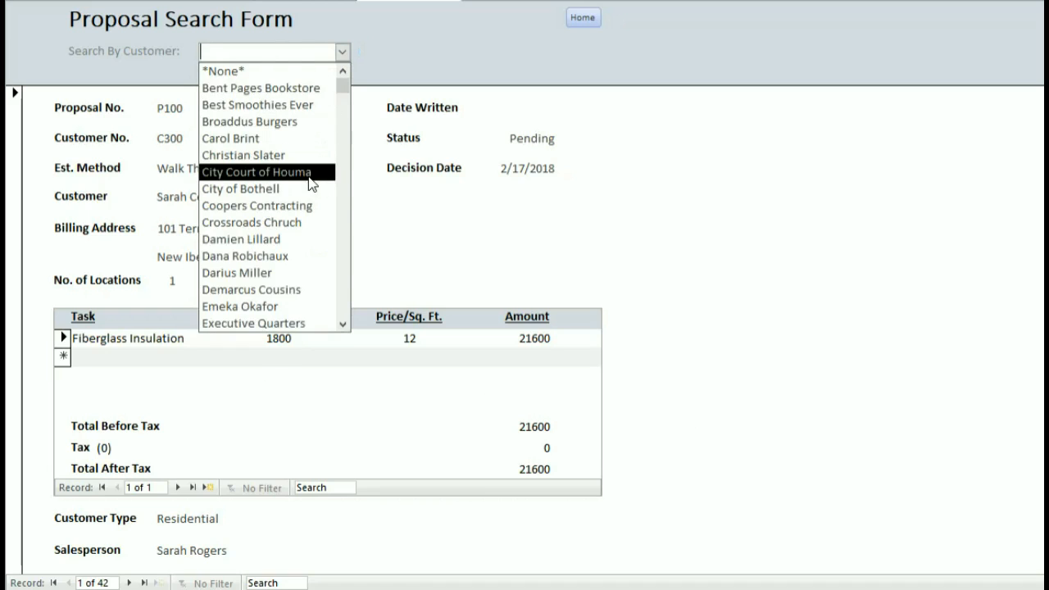
pyautogui.click(625, 190)
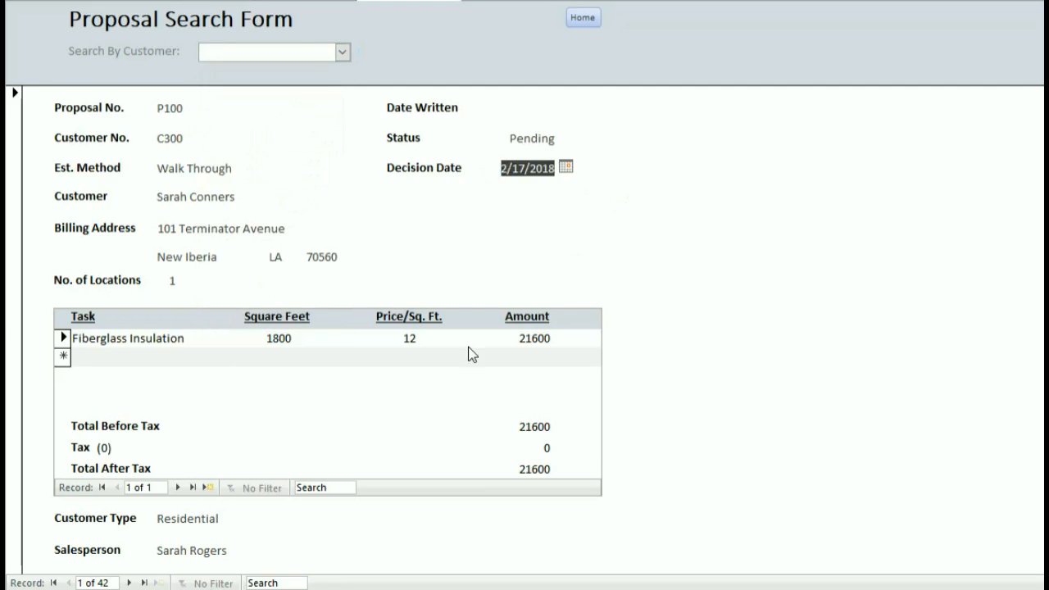
pyautogui.click(129, 583)
pyautogui.click(129, 583)
pyautogui.click(128, 582)
pyautogui.click(129, 582)
pyautogui.click(128, 582)
pyautogui.click(129, 582)
pyautogui.click(129, 583)
pyautogui.click(128, 583)
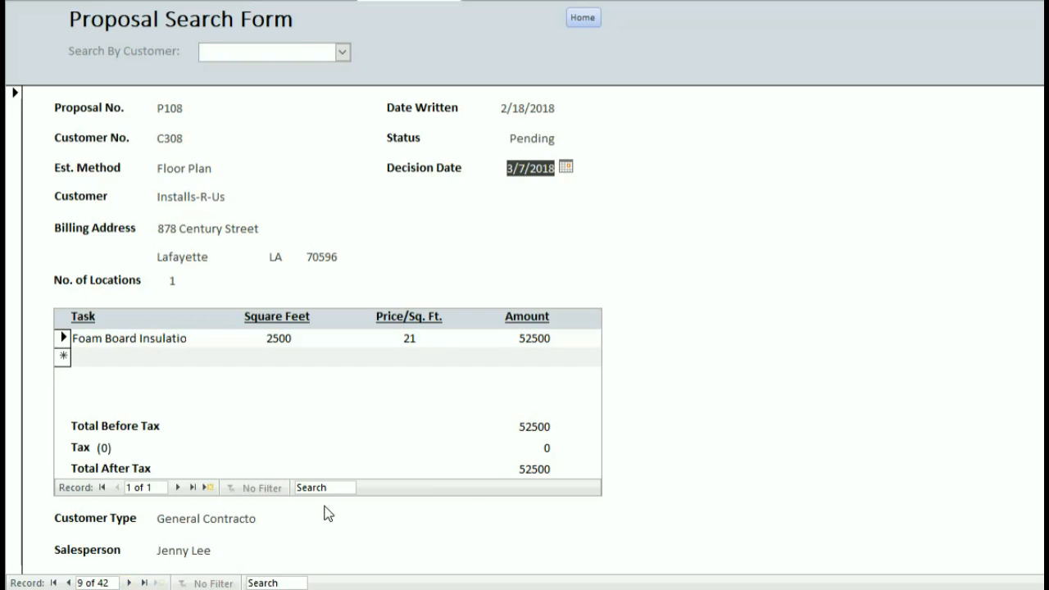
# Filter proposals by customer to show P107, then return Home.
pyautogui.click(342, 52)
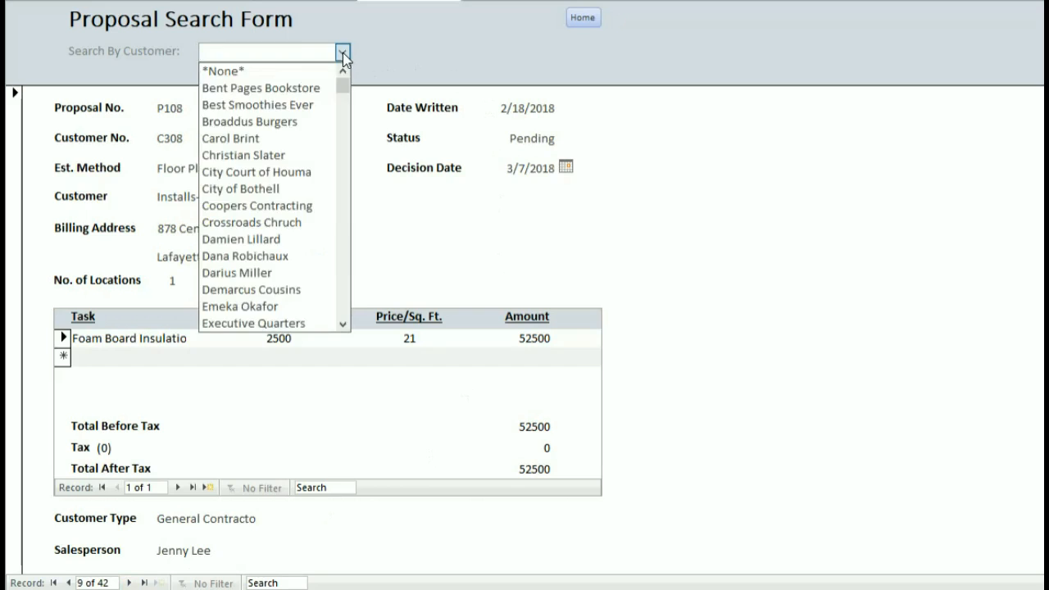
pyautogui.click(287, 156)
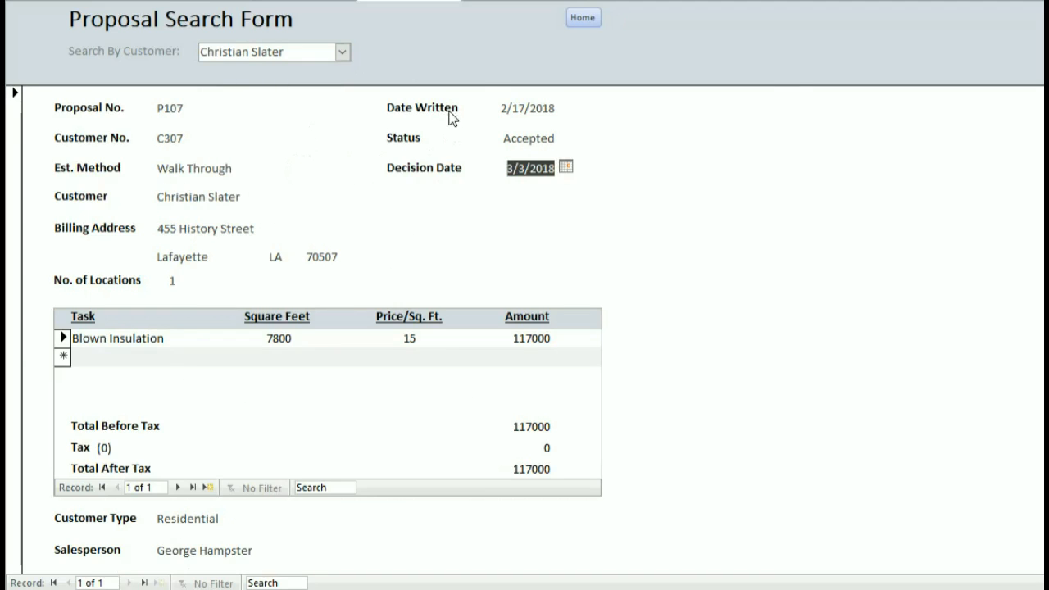
pyautogui.click(582, 17)
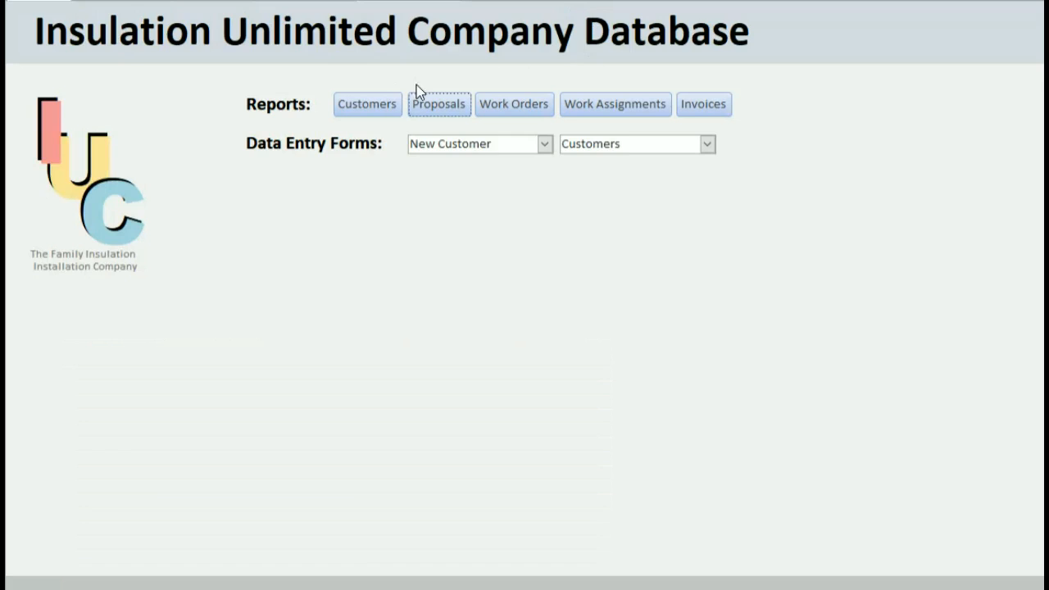
# Open the Work Order Search Form, advance to record 7 of 38 (W6459), and list customers.
pyautogui.click(541, 107)
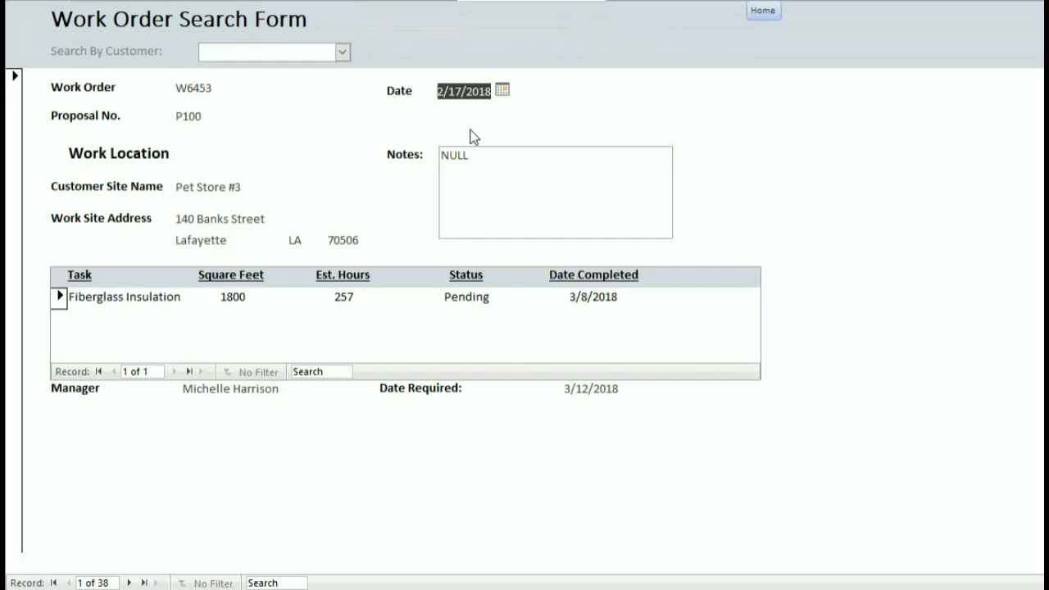
pyautogui.click(128, 582)
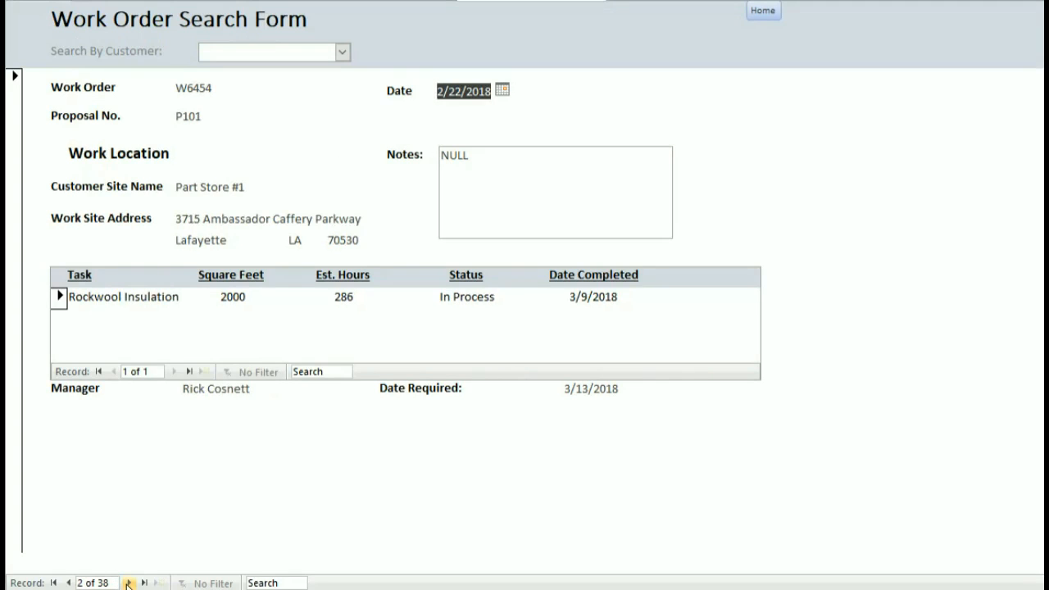
pyautogui.click(128, 582)
pyautogui.click(128, 582)
pyautogui.click(128, 582)
pyautogui.click(128, 583)
pyautogui.click(128, 582)
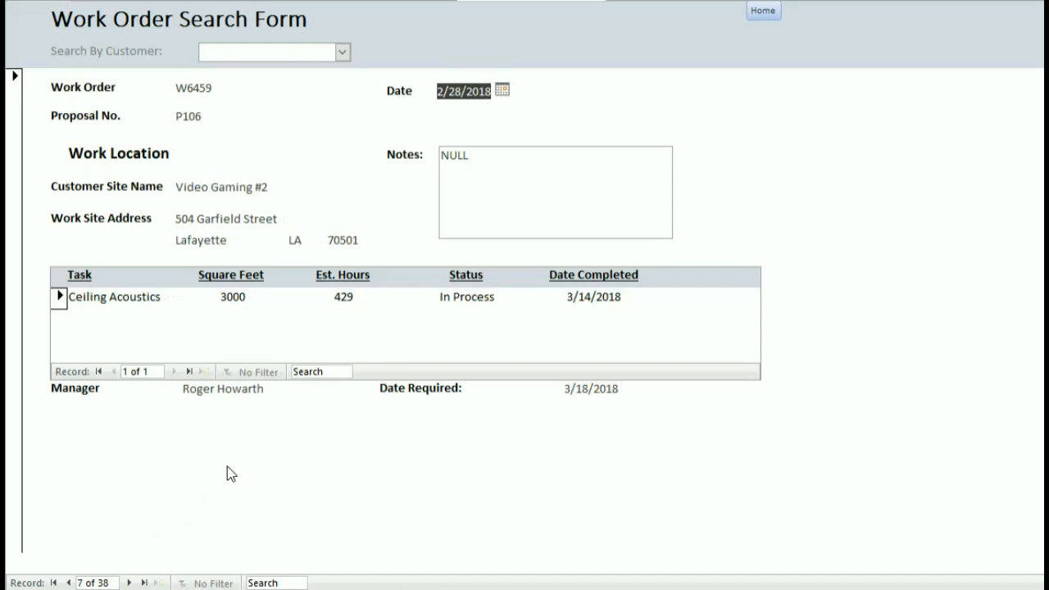
pyautogui.click(342, 53)
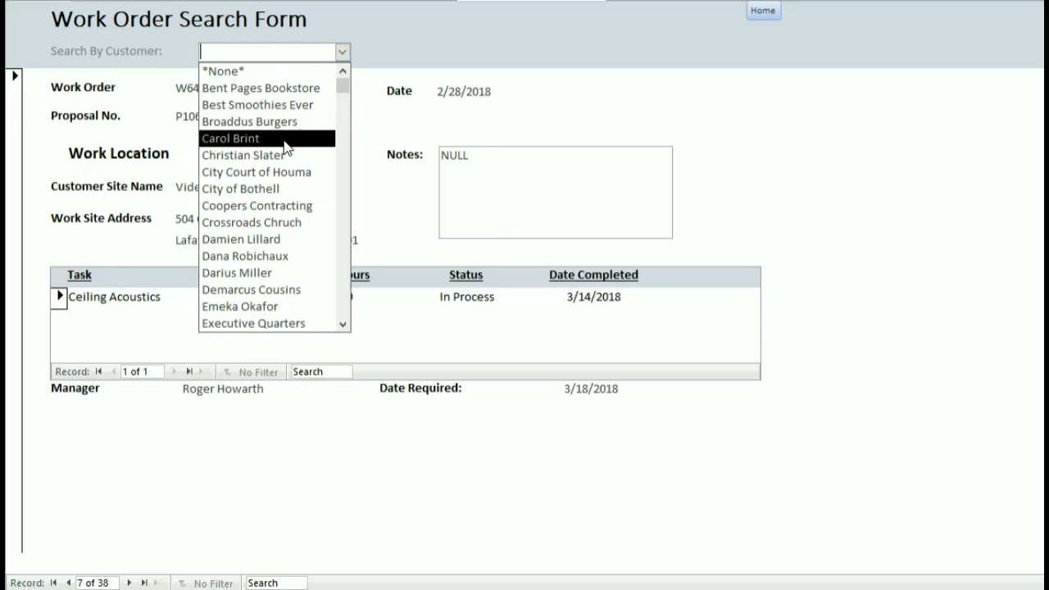
# Filter the work orders to City of Bothell, after briefly showing Louisiana State Capitol.
pyautogui.scroll(-2, 293, 180)
pyautogui.scroll(-3, 292, 182)
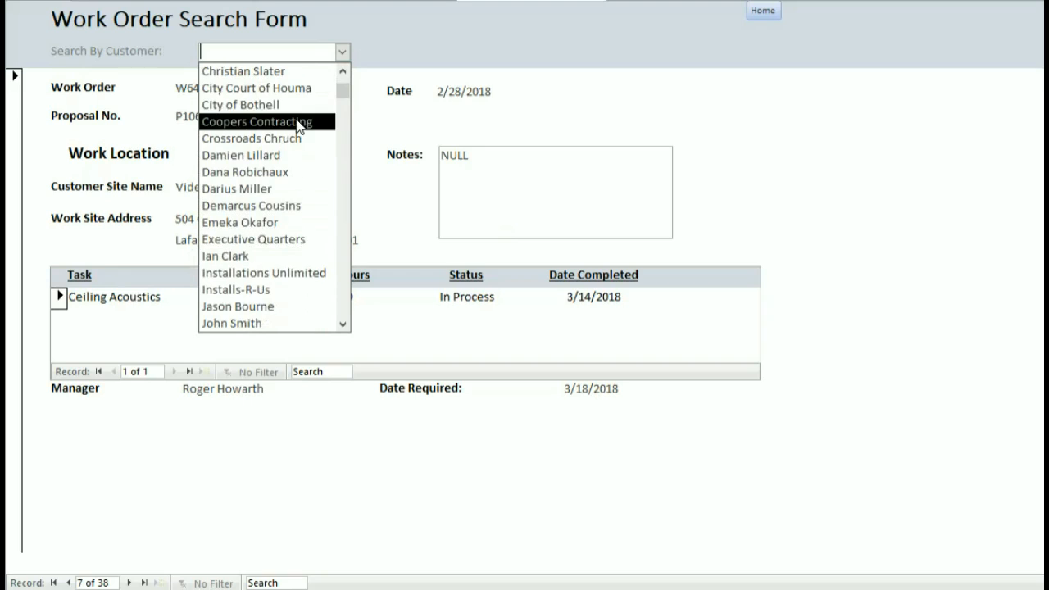
pyautogui.scroll(5, 297, 123)
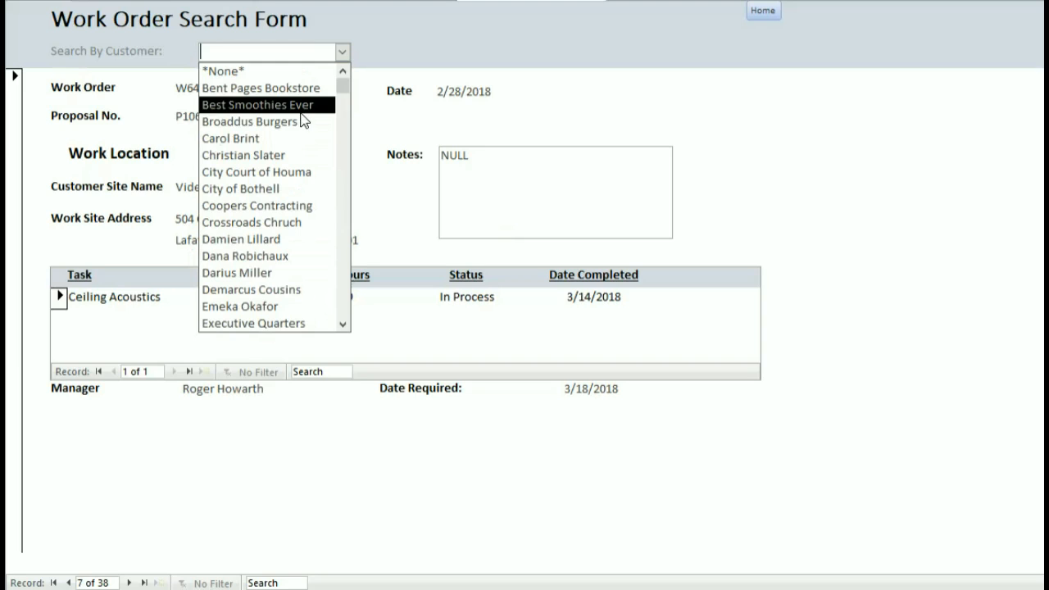
pyautogui.scroll(-5, 297, 124)
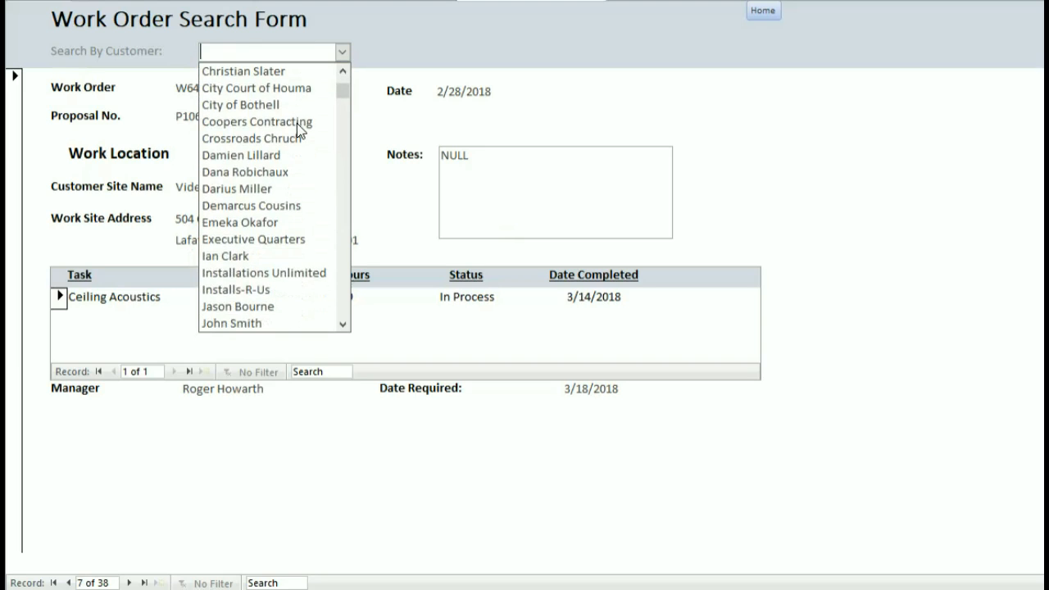
pyautogui.click(290, 255)
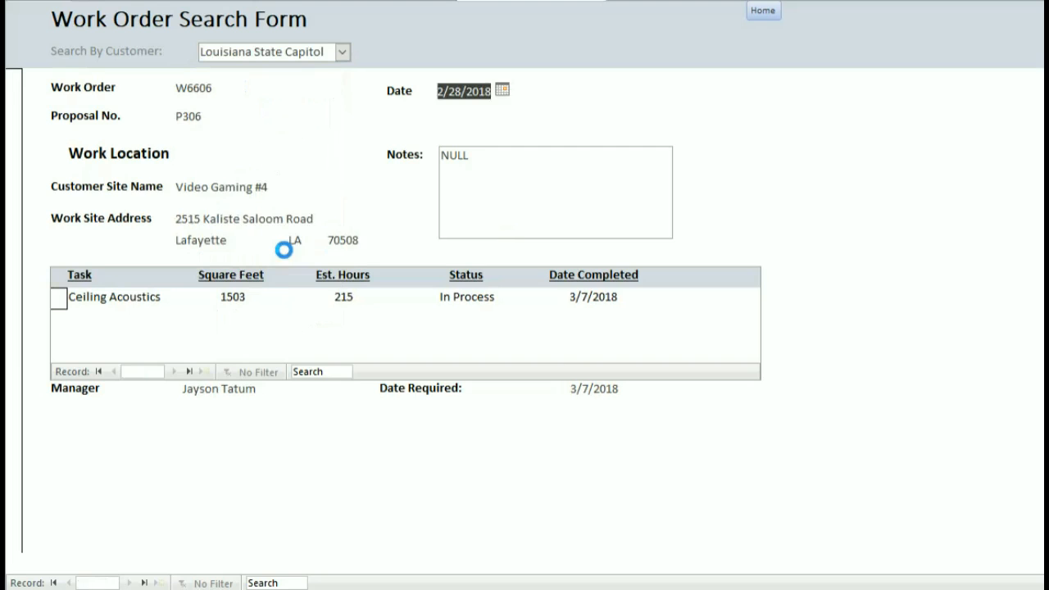
pyautogui.click(342, 52)
pyautogui.scroll(5, 298, 115)
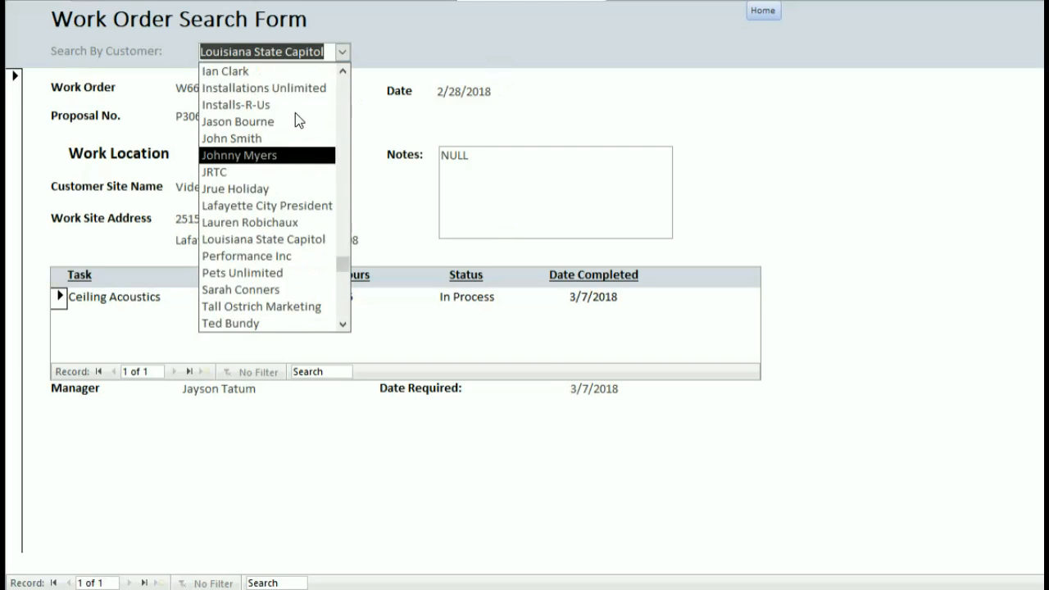
pyautogui.scroll(1, 299, 106)
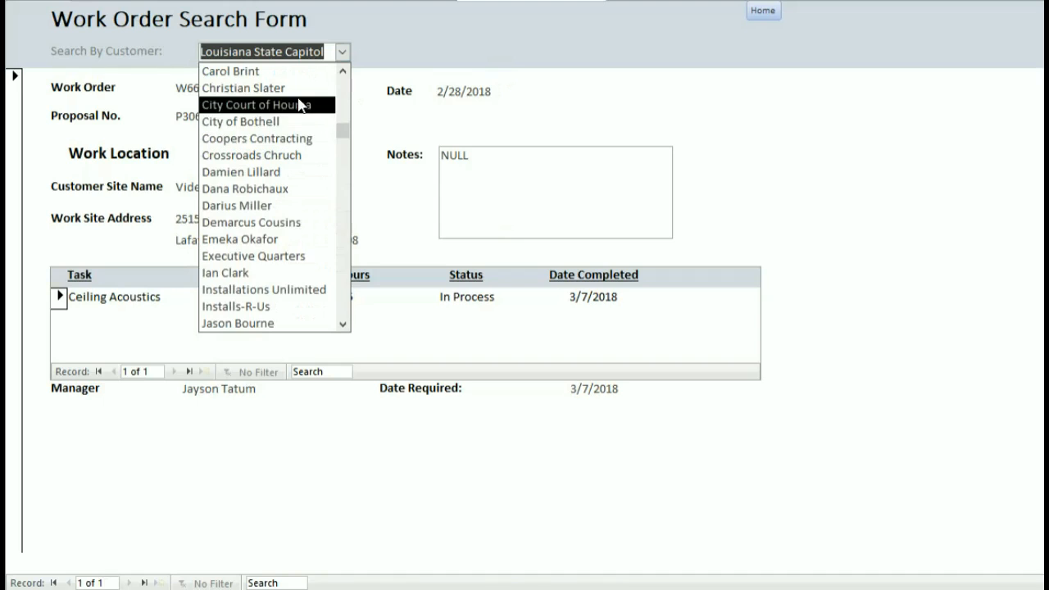
pyautogui.click(295, 119)
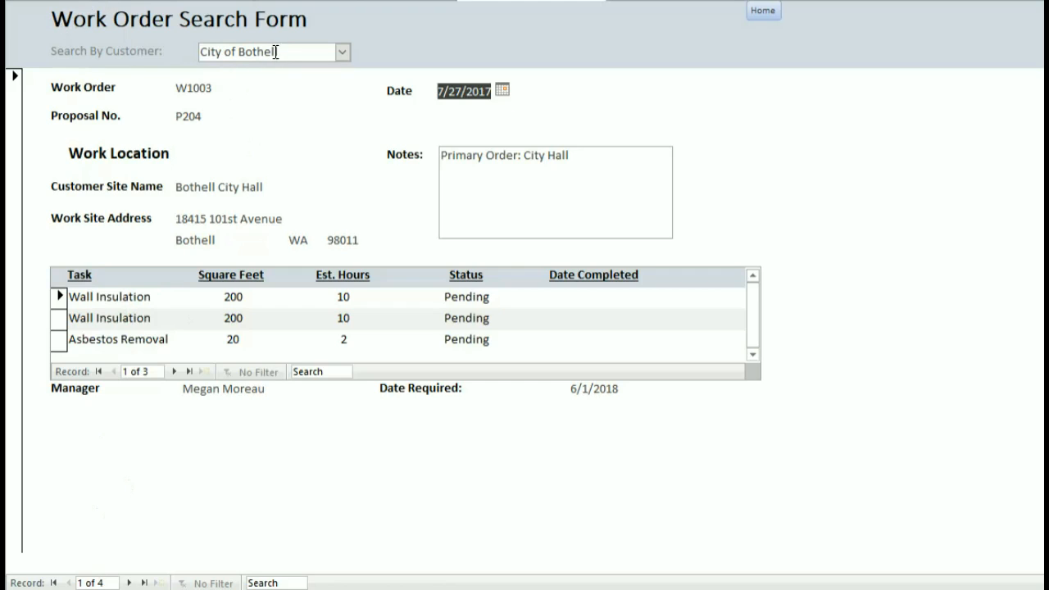
# Page back and forth through the four City of Bothell work orders, then return Home.
pyautogui.moveTo(316, 51); pyautogui.dragTo(200, 52)
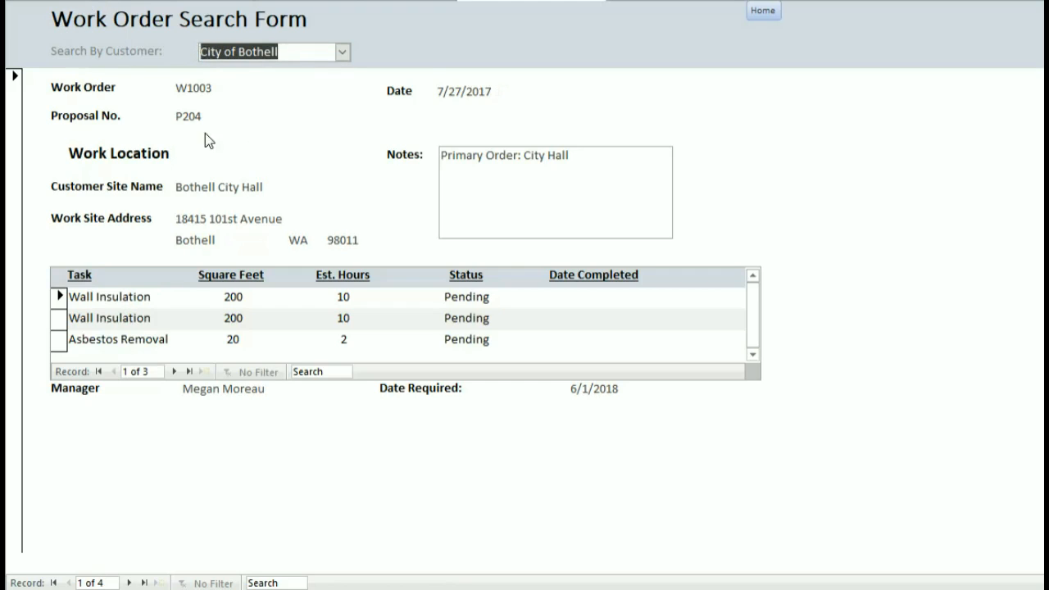
pyautogui.click(131, 583)
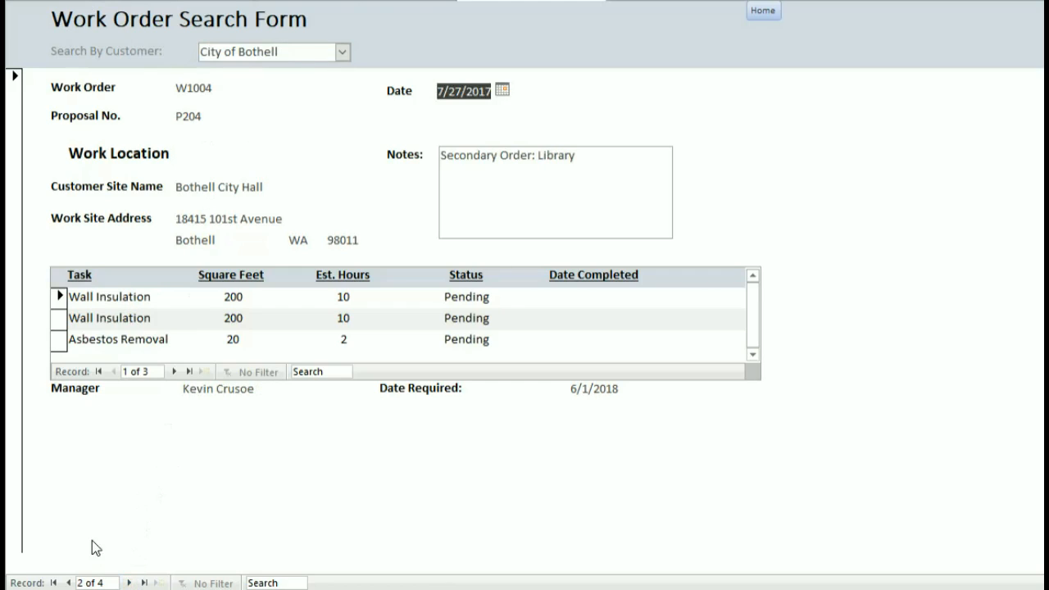
pyautogui.click(68, 583)
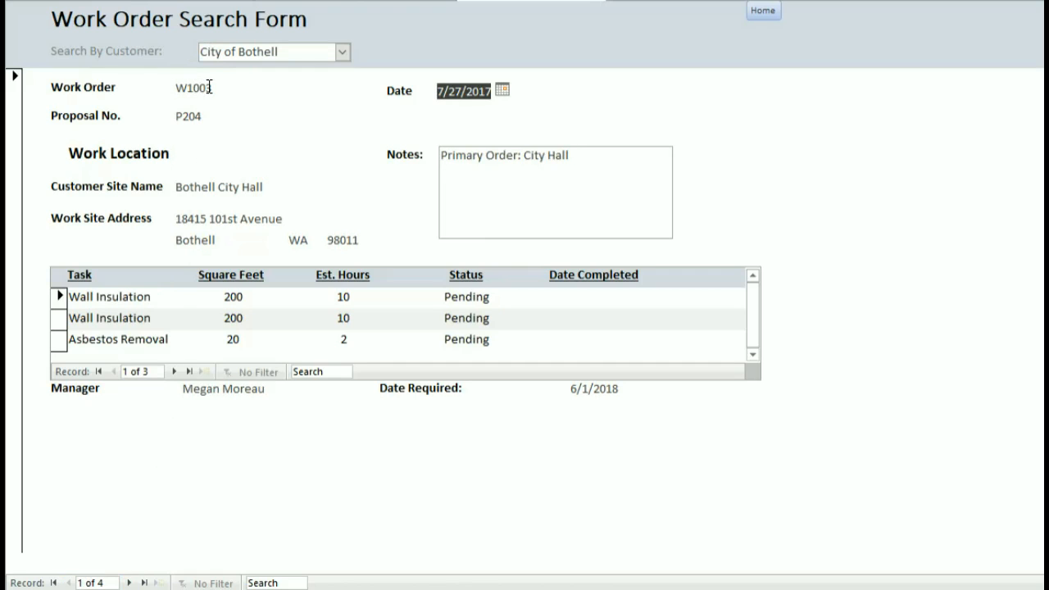
pyautogui.click(129, 582)
pyautogui.click(128, 582)
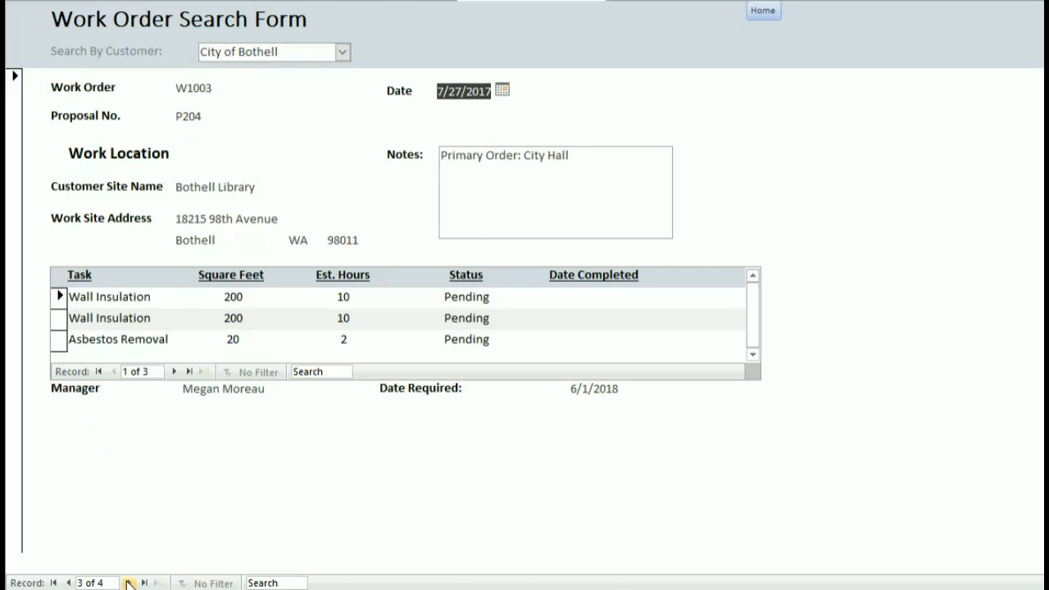
pyautogui.click(129, 583)
pyautogui.click(73, 582)
pyautogui.click(74, 583)
pyautogui.click(74, 582)
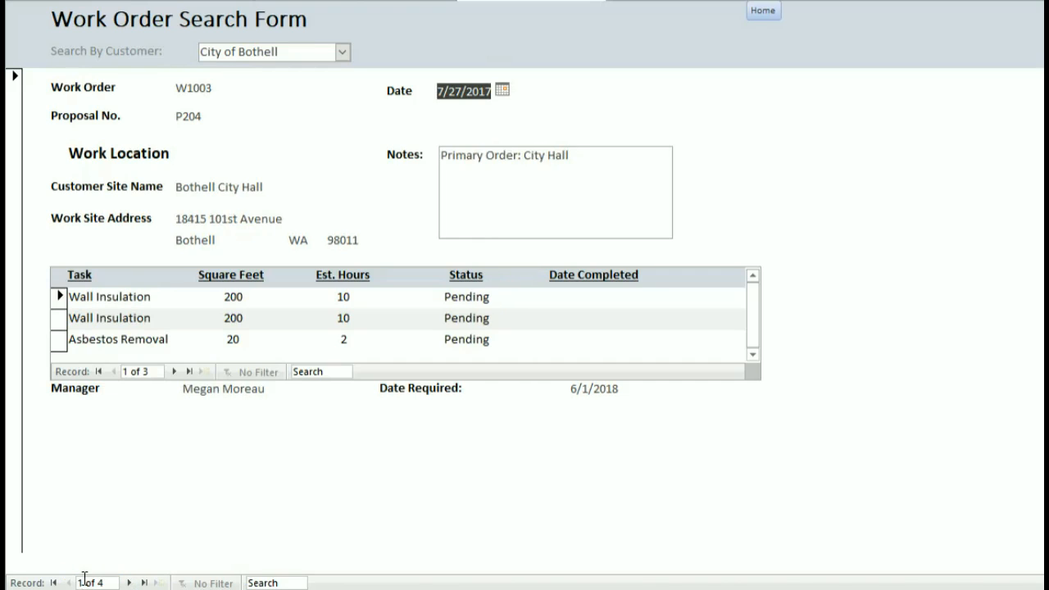
pyautogui.click(342, 52)
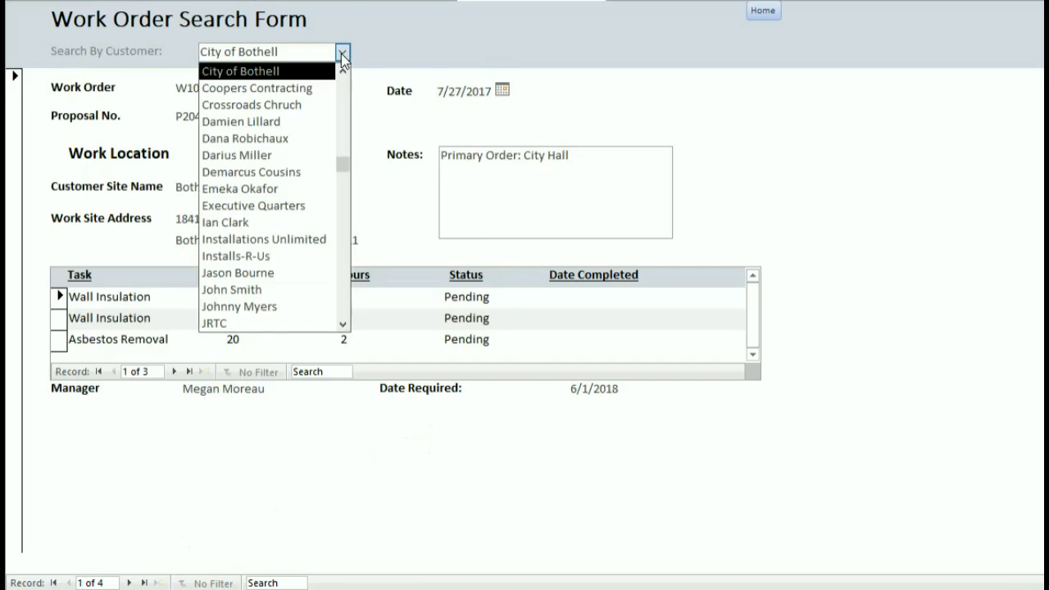
pyautogui.click(762, 11)
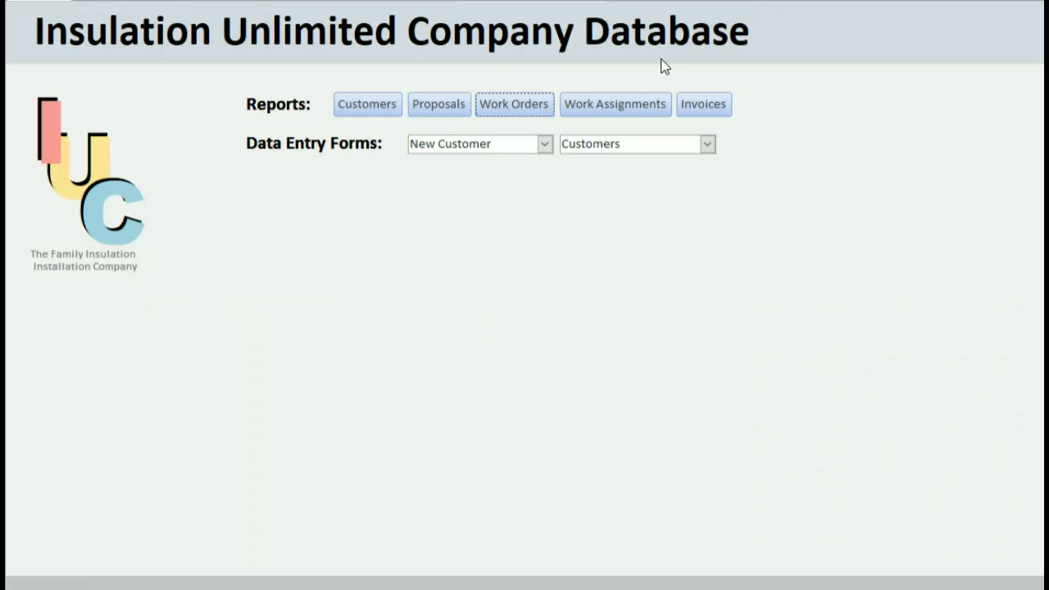
# Open the Work Assignment Search Form and scroll through its layout.
pyautogui.click(624, 104)
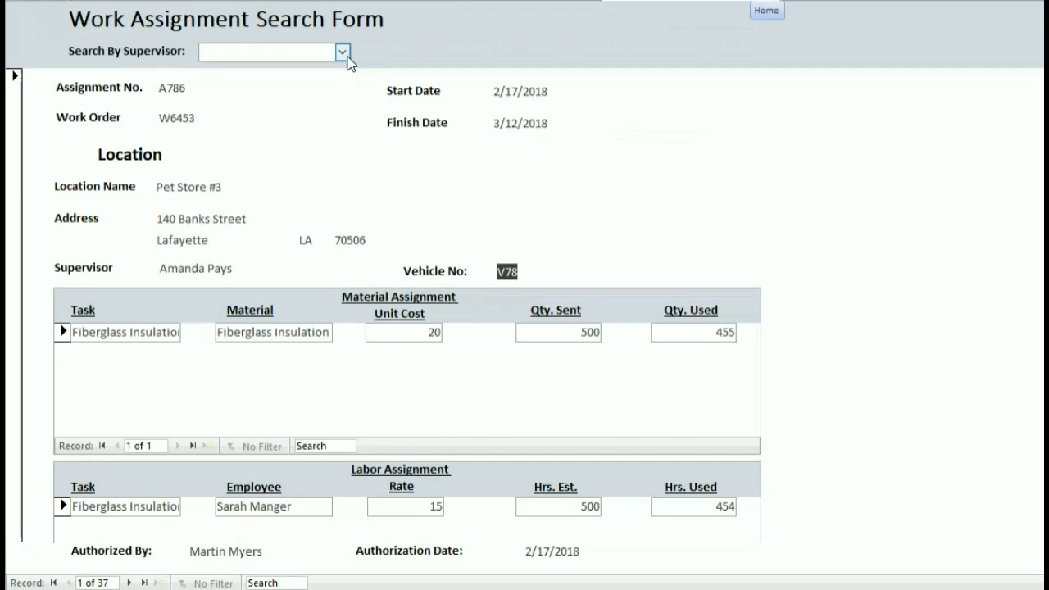
pyautogui.scroll(-3, 340, 156)
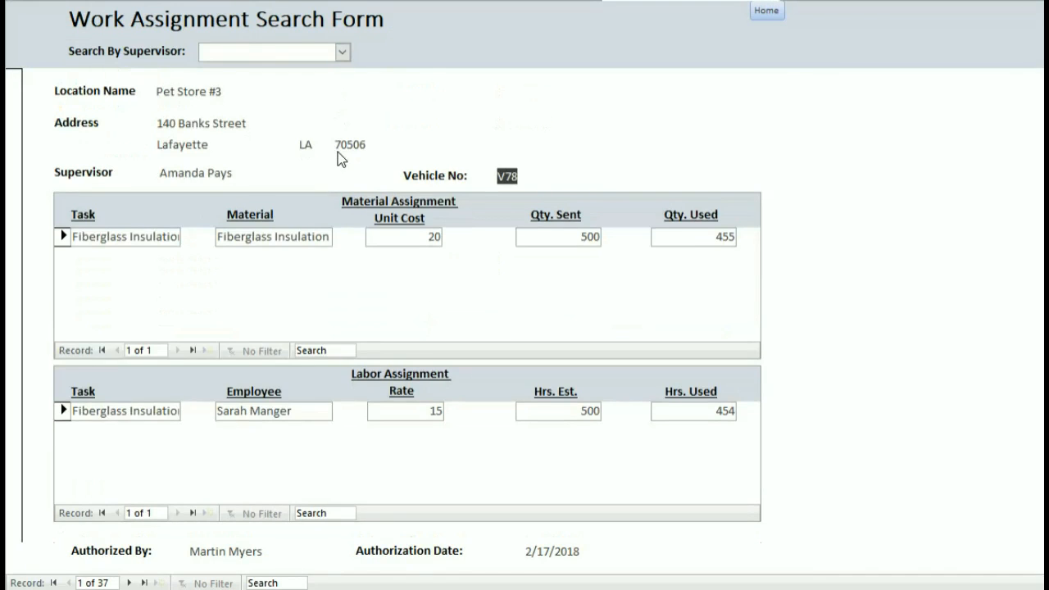
pyautogui.scroll(3, 338, 151)
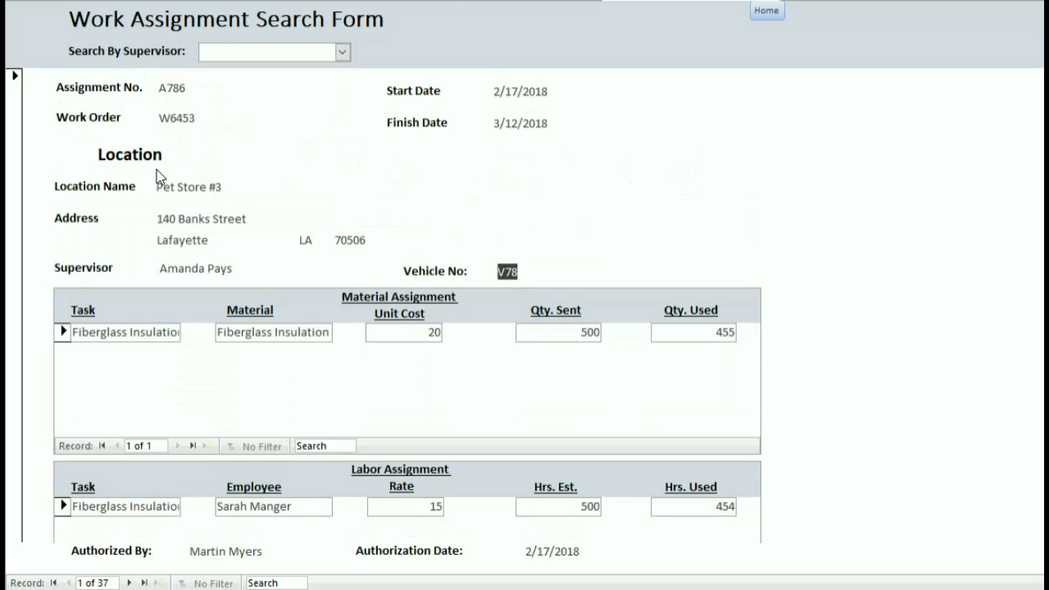
pyautogui.scroll(-3, 318, 187)
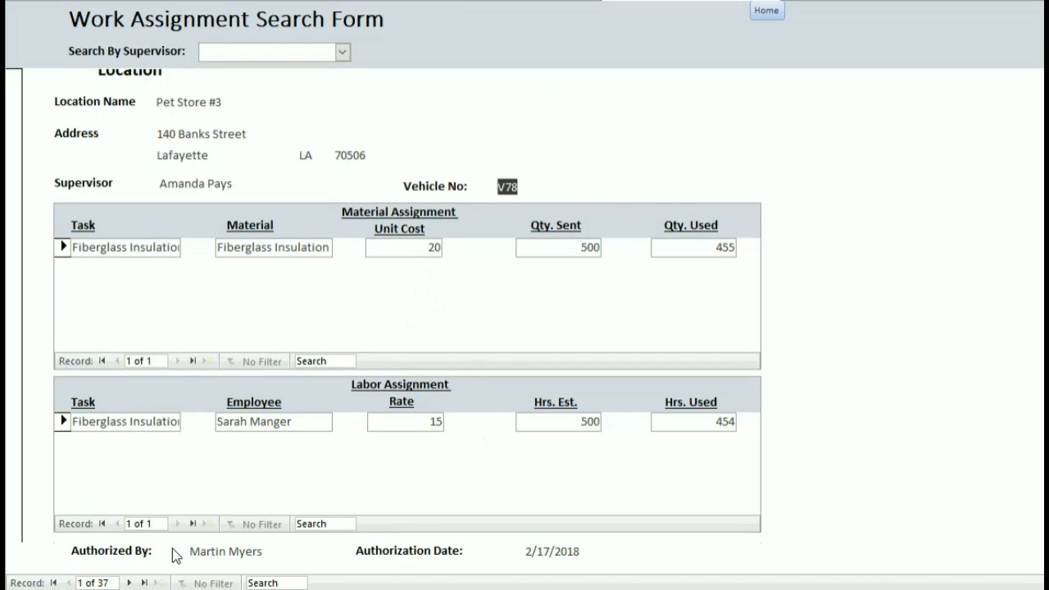
# Advance to record 11 of 37, assignment A900 for W900, then return Home.
pyautogui.click(129, 582)
pyautogui.click(129, 582)
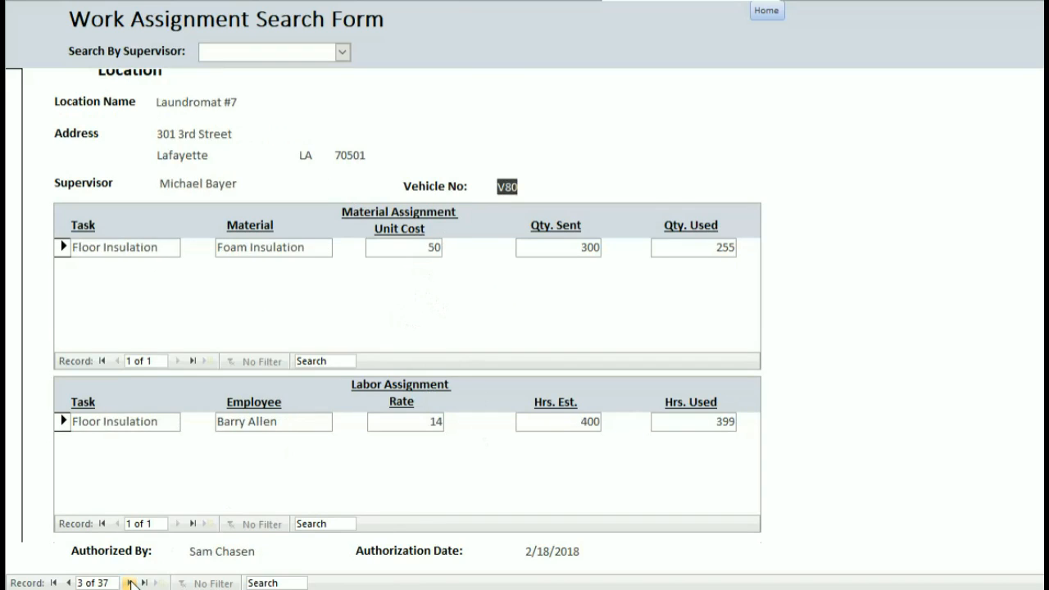
pyautogui.click(129, 583)
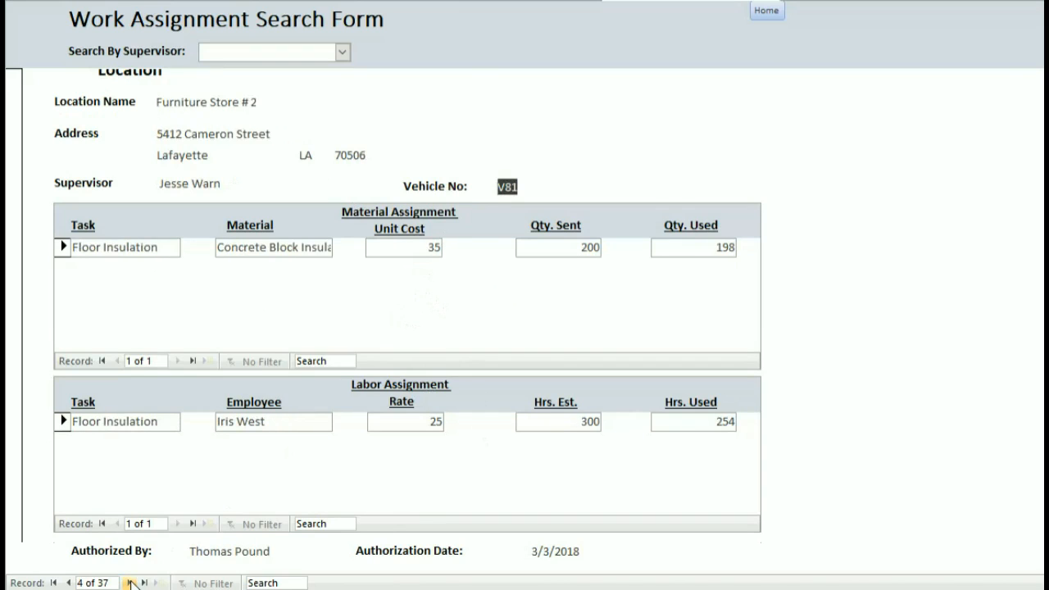
pyautogui.click(129, 583)
pyautogui.click(129, 583)
pyautogui.click(130, 583)
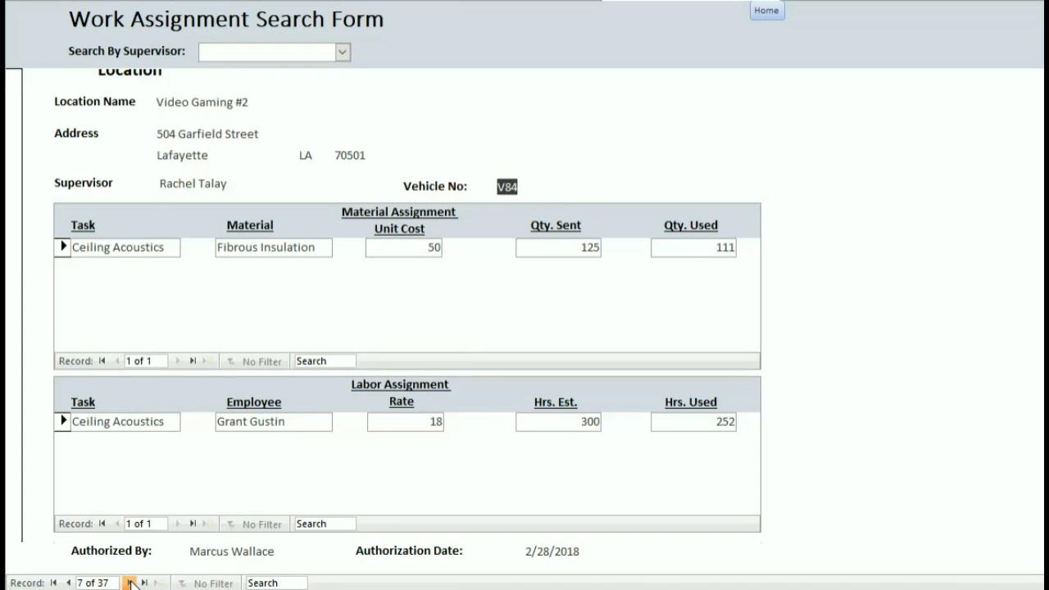
pyautogui.click(130, 583)
pyautogui.click(129, 583)
pyautogui.click(129, 583)
pyautogui.click(129, 583)
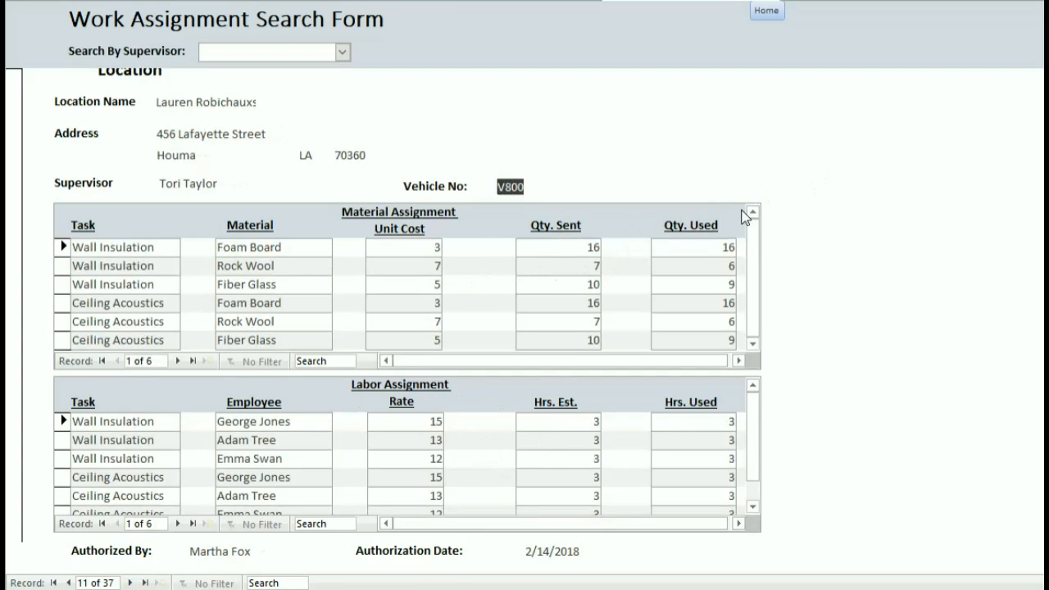
pyautogui.scroll(2, 745, 214)
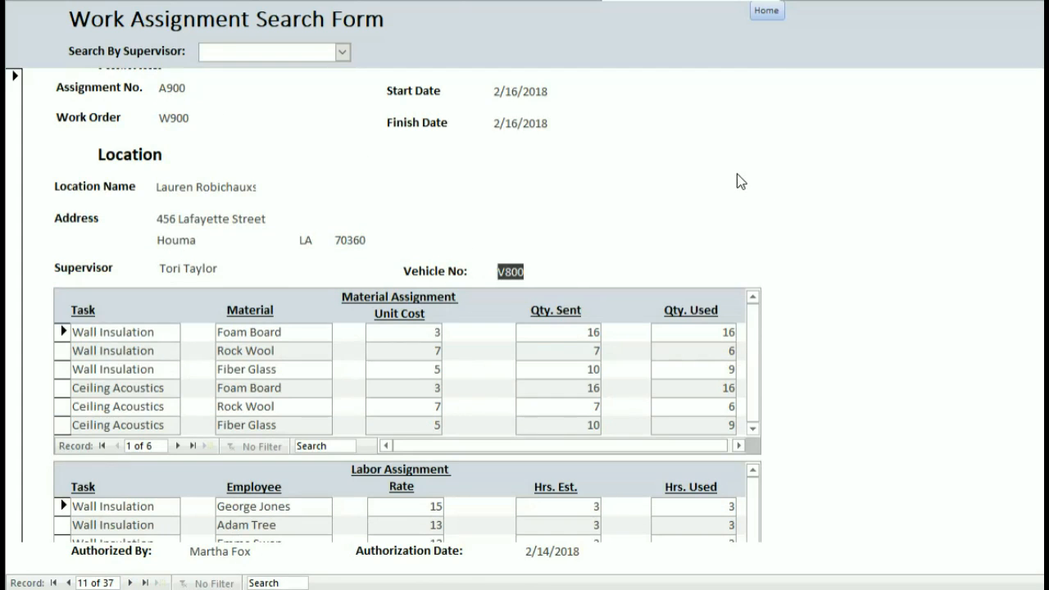
pyautogui.click(760, 13)
# Look up invoices for City of Bothell, Coopers Contracting and several other customers.
pyautogui.click(713, 110)
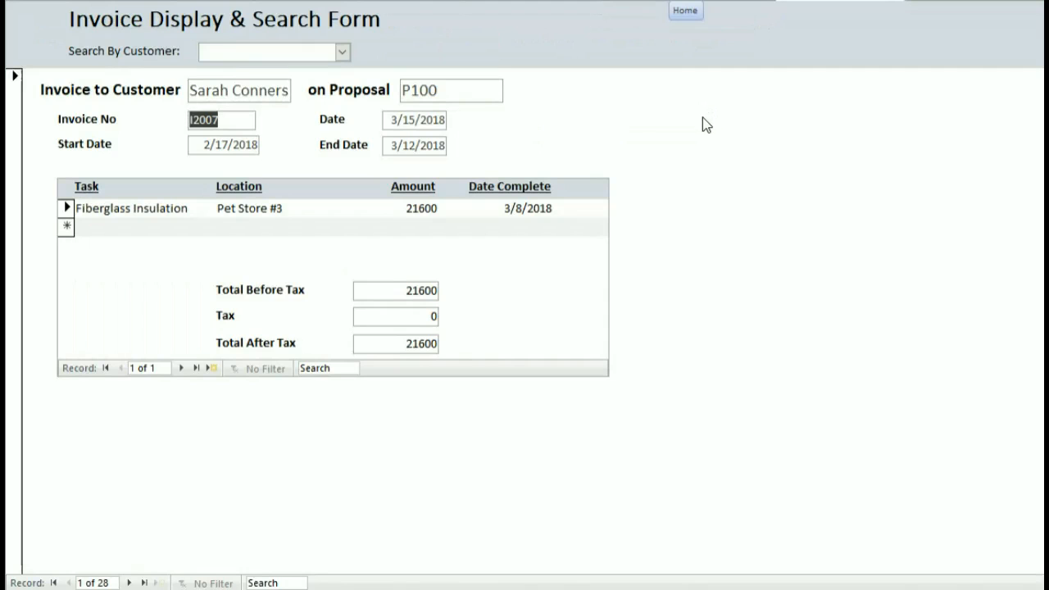
pyautogui.click(342, 51)
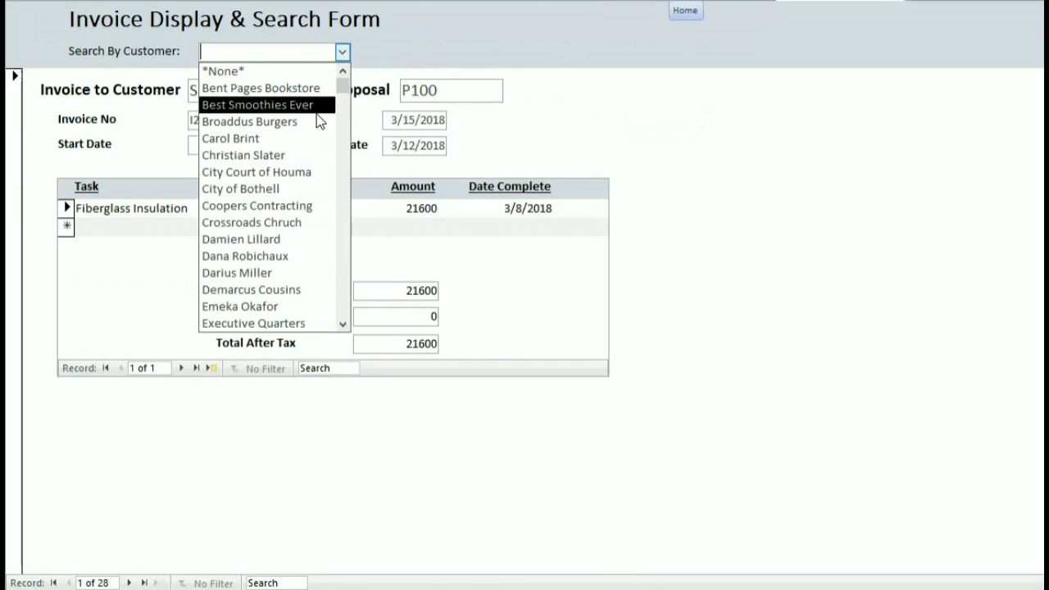
pyautogui.click(309, 188)
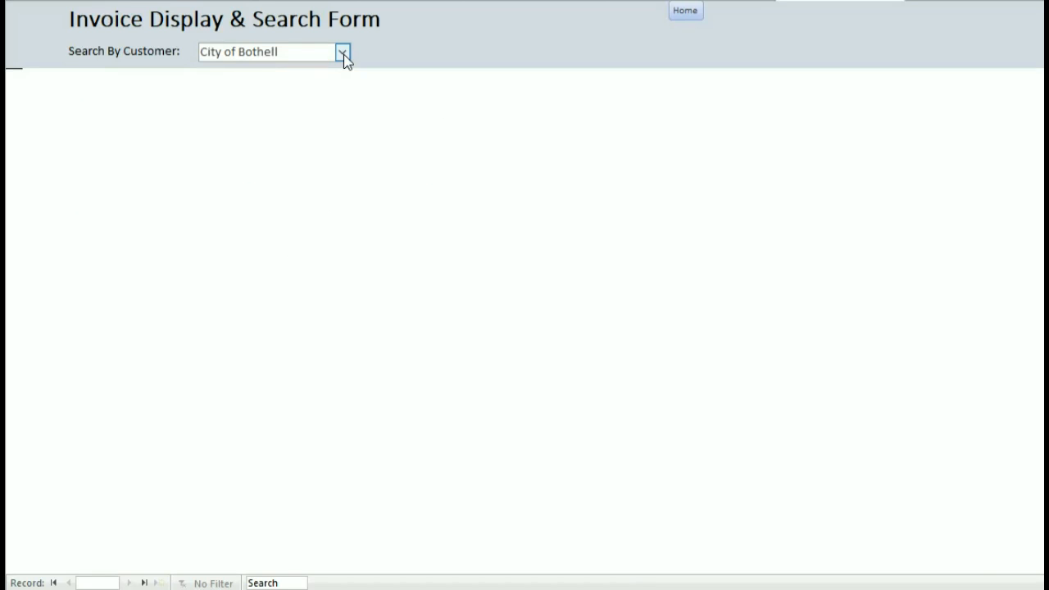
pyautogui.click(342, 52)
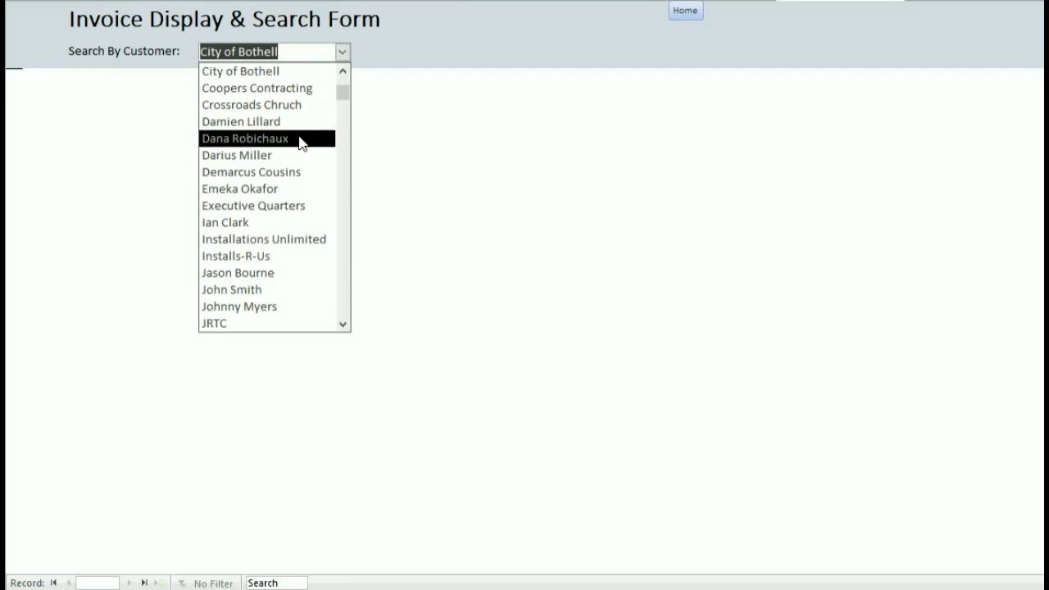
pyautogui.scroll(1, 300, 143)
pyautogui.click(296, 88)
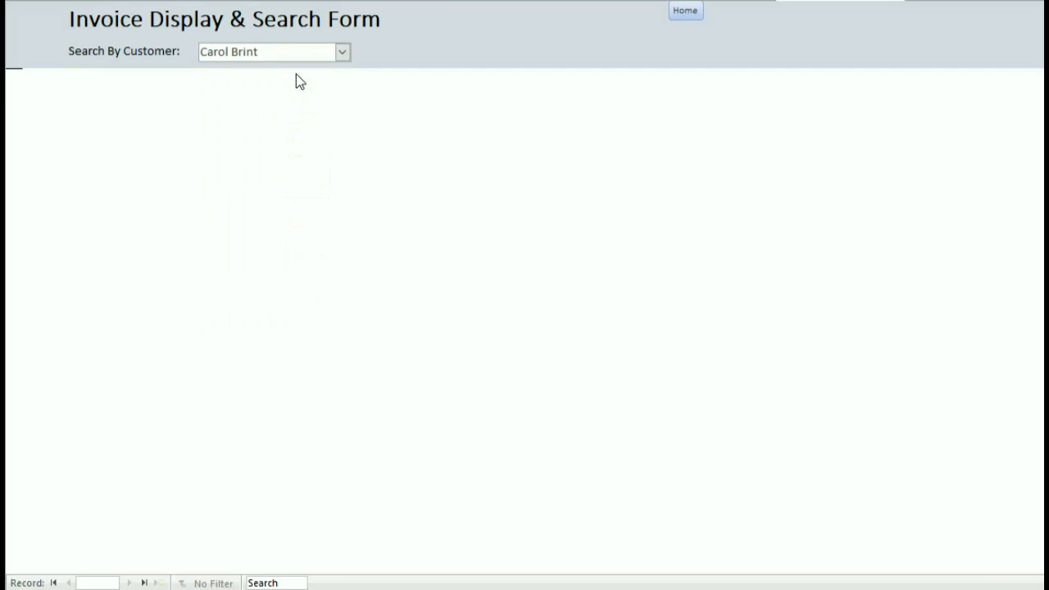
pyautogui.click(343, 52)
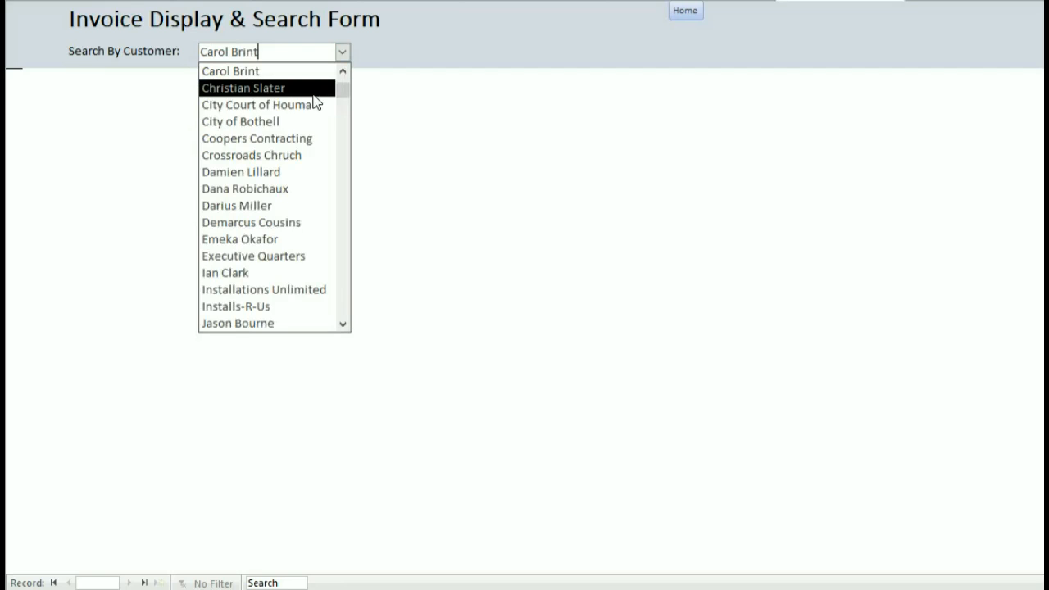
pyautogui.click(312, 90)
pyautogui.click(343, 51)
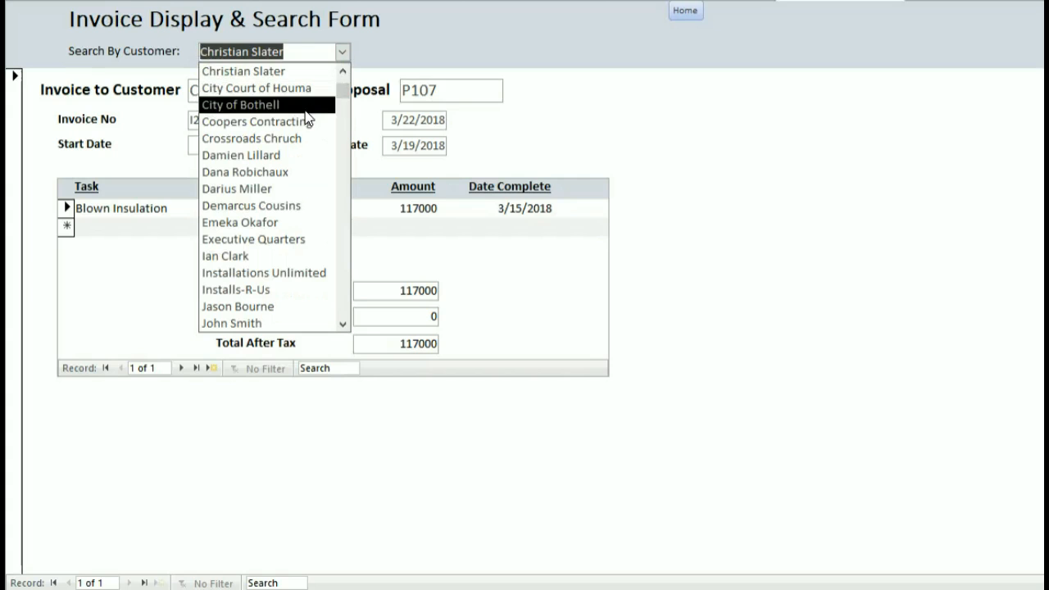
pyautogui.click(297, 123)
pyautogui.click(342, 52)
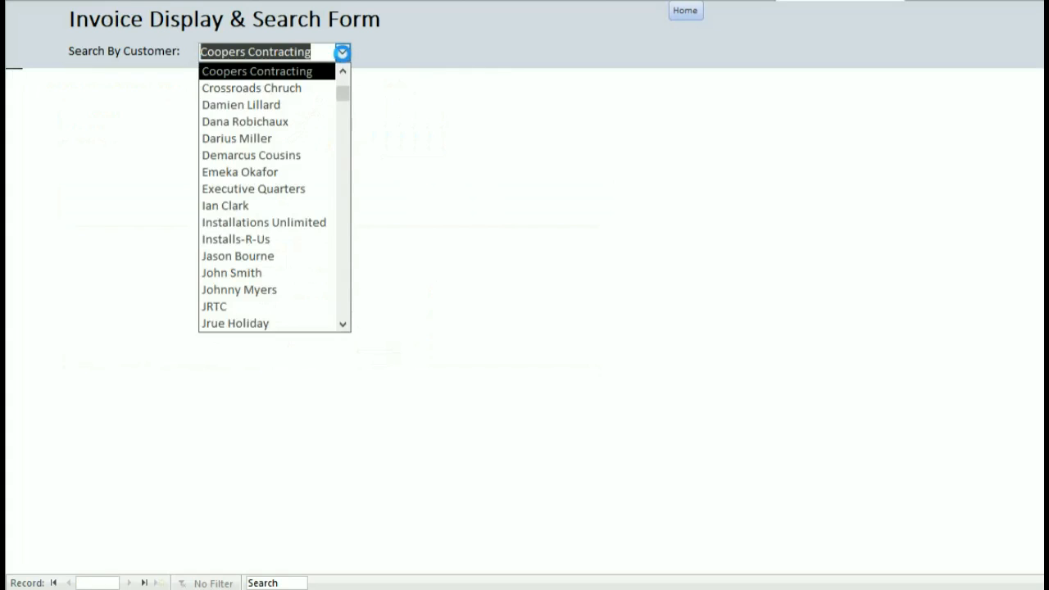
pyautogui.click(297, 140)
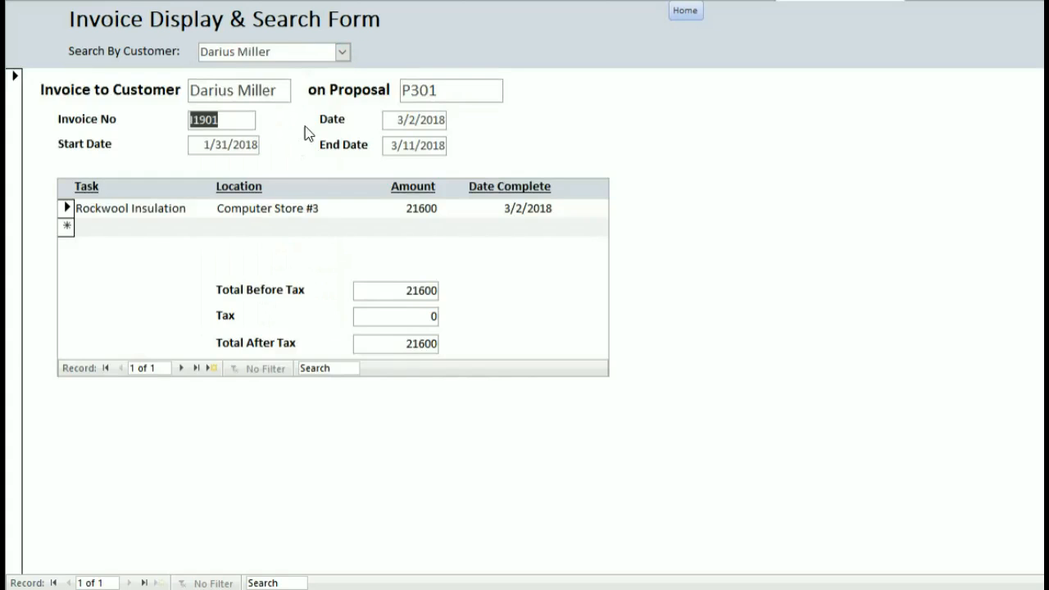
# Clear the customer filter with *None*, page through four invoices, and return Home.
pyautogui.click(343, 51)
pyautogui.scroll(4, 317, 80)
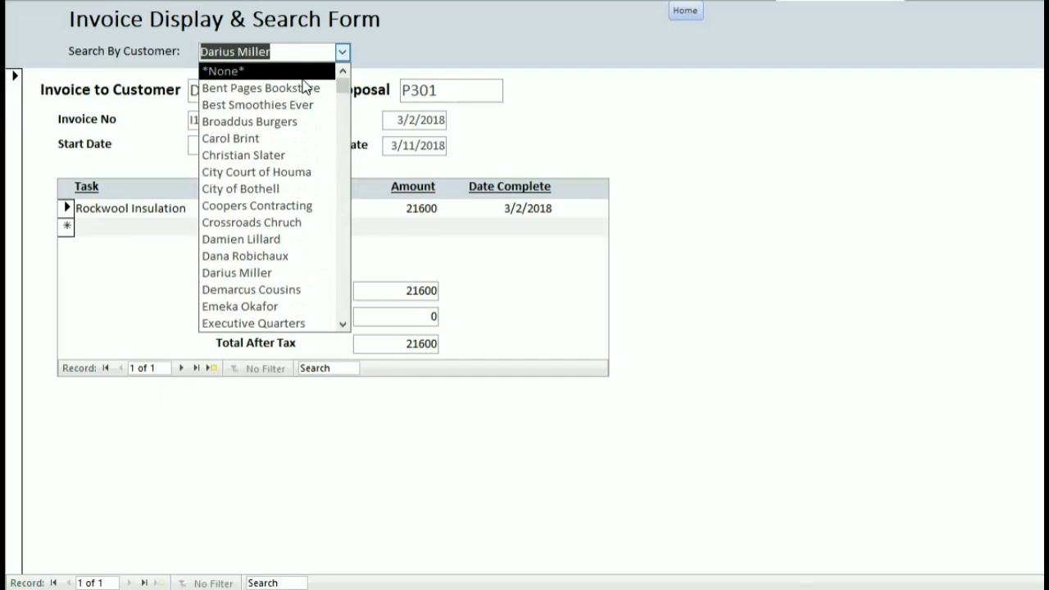
pyautogui.click(304, 73)
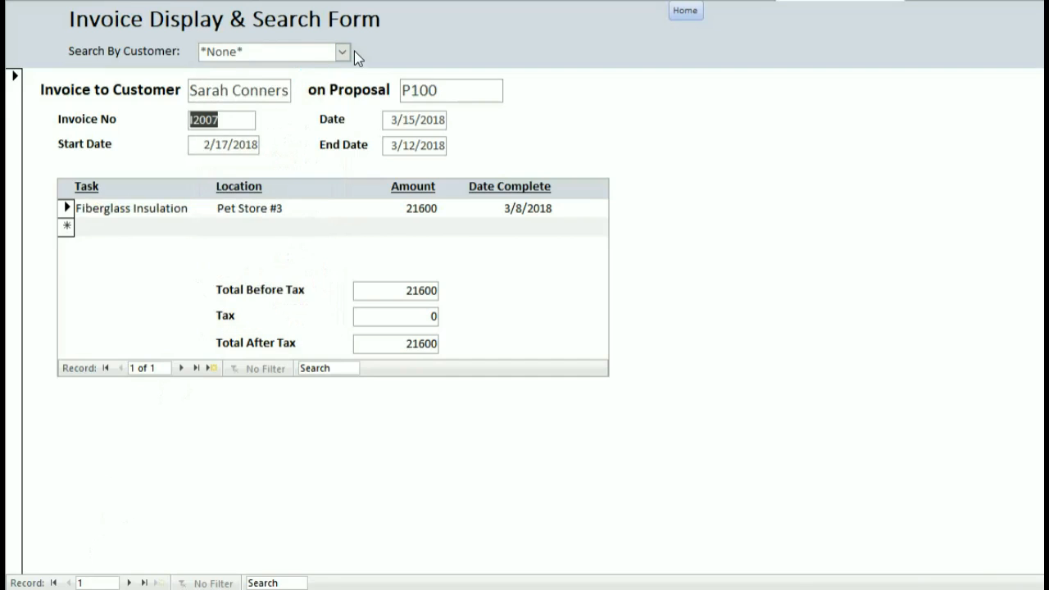
pyautogui.click(127, 583)
pyautogui.click(127, 583)
pyautogui.click(127, 583)
pyautogui.click(126, 582)
pyautogui.click(127, 582)
pyautogui.click(127, 583)
pyautogui.click(127, 583)
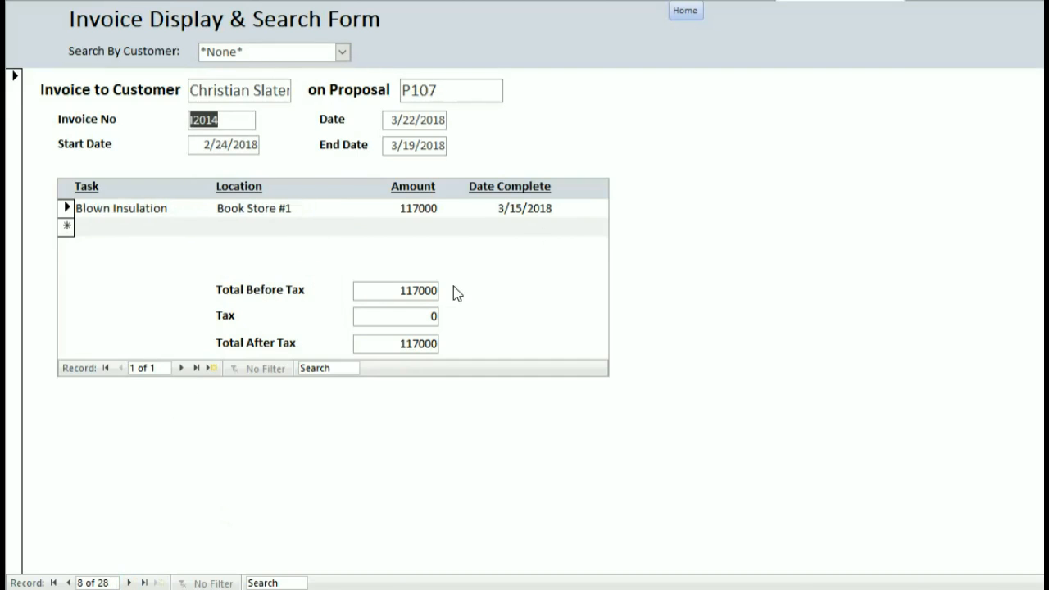
pyautogui.click(687, 13)
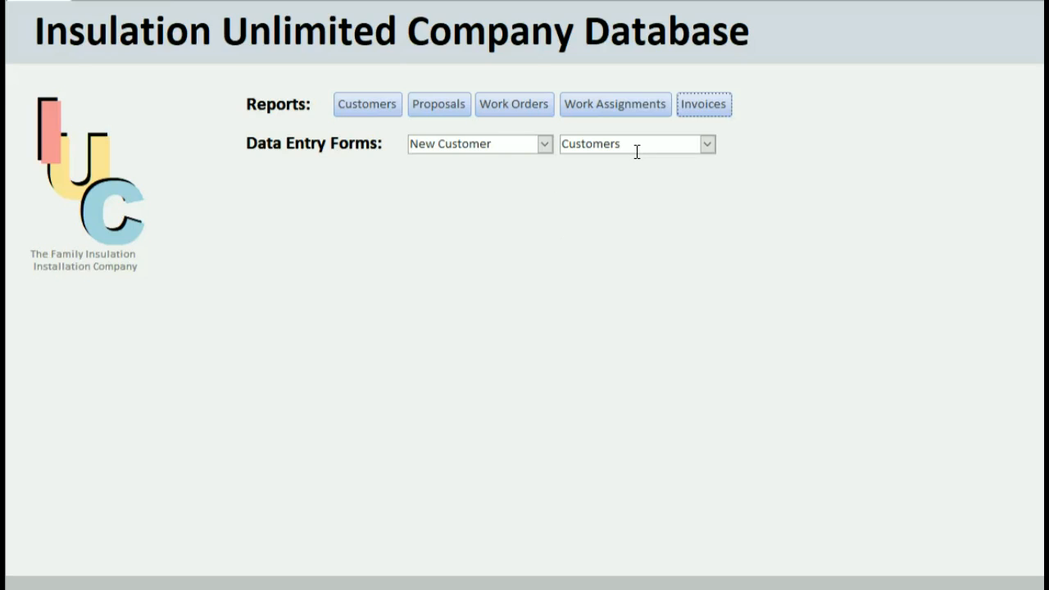
# Choose New Customer from the first Data Entry Forms list on the switchboard.
pyautogui.click(545, 144)
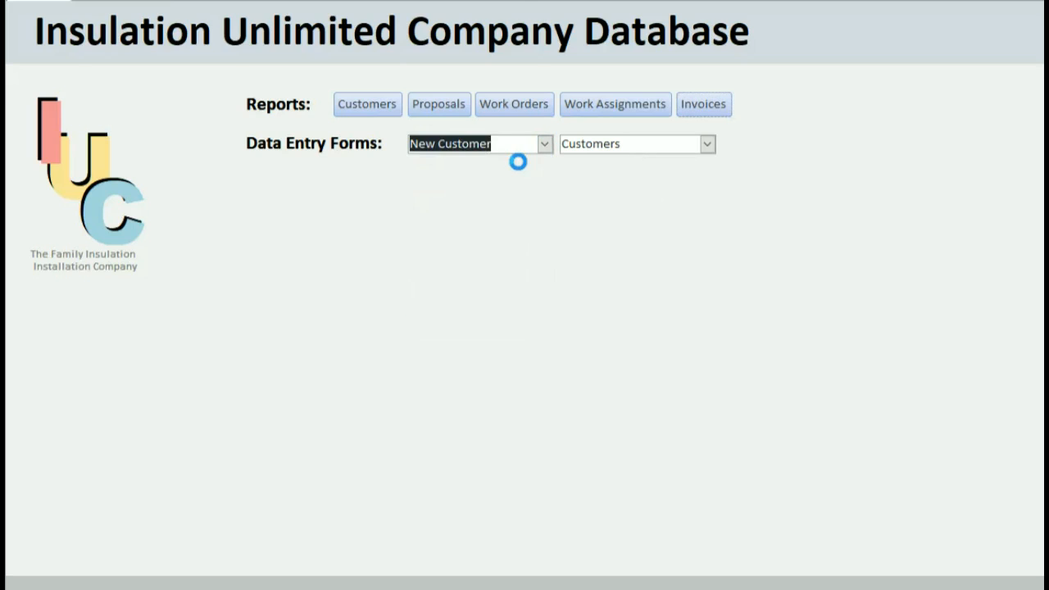
pyautogui.click(518, 162)
# Enter a Residential customer's number, name and Louisiana street address, then save the record.
pyautogui.click(138, 46)
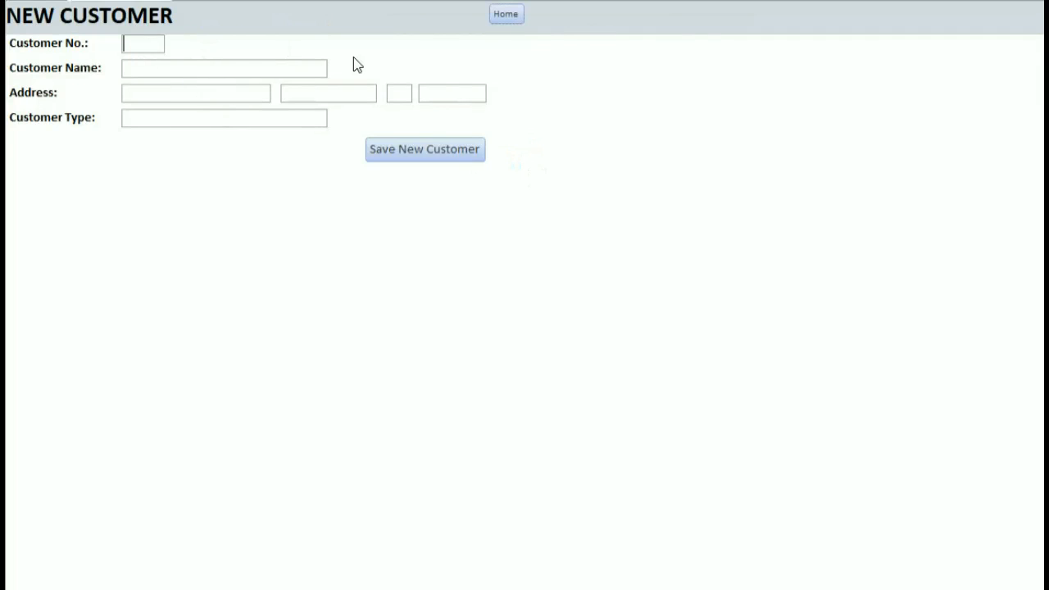
pyautogui.write('C')
pyautogui.write('&&')
pyautogui.press('BackSpace')
pyautogui.press('BackSpace')
pyautogui.write('777')
pyautogui.press('Tab')
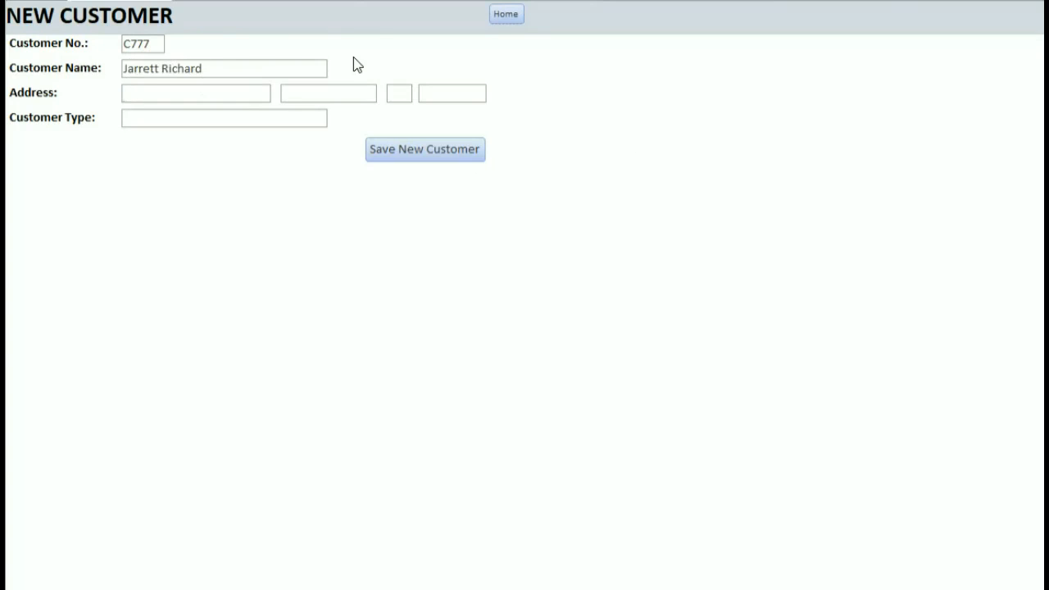
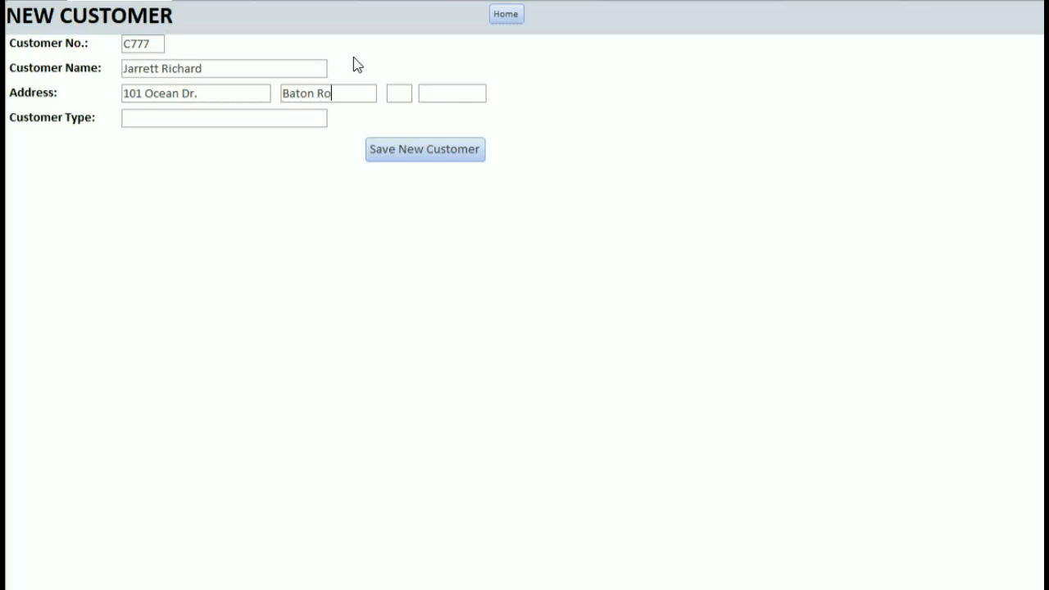
pyautogui.press('Tab')
pyautogui.write('LA70586Rsd')
pyautogui.press('BackSpace')
pyautogui.press('BackSpace')
pyautogui.write('esidential')
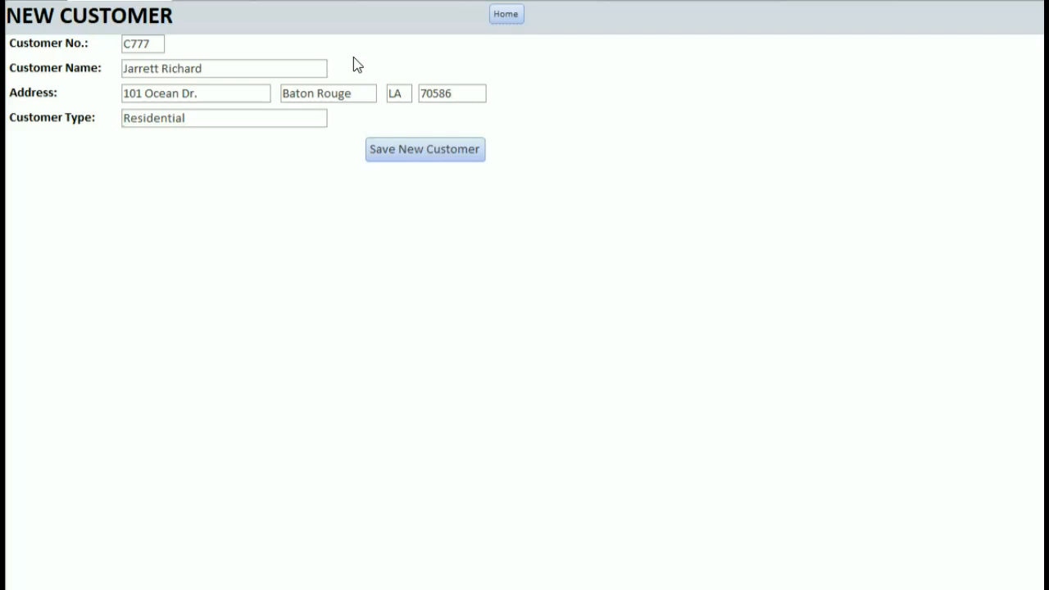
pyautogui.click(425, 147)
pyautogui.click(499, 537)
# Review the 35-row customer listing in SQL*Plus, then minimize the console.
pyautogui.click(499, 500)
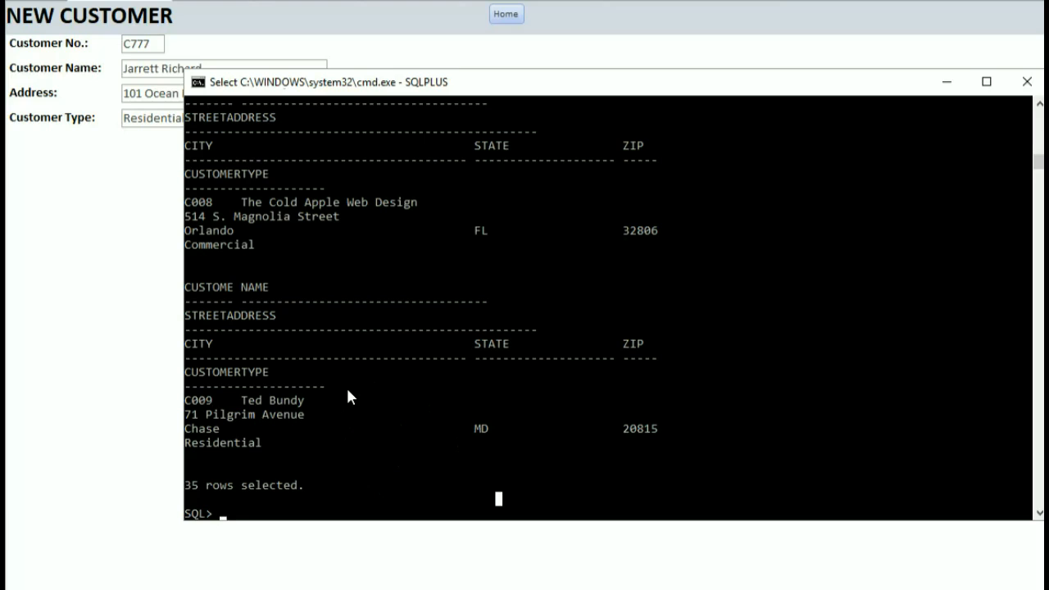
pyautogui.click(958, 84)
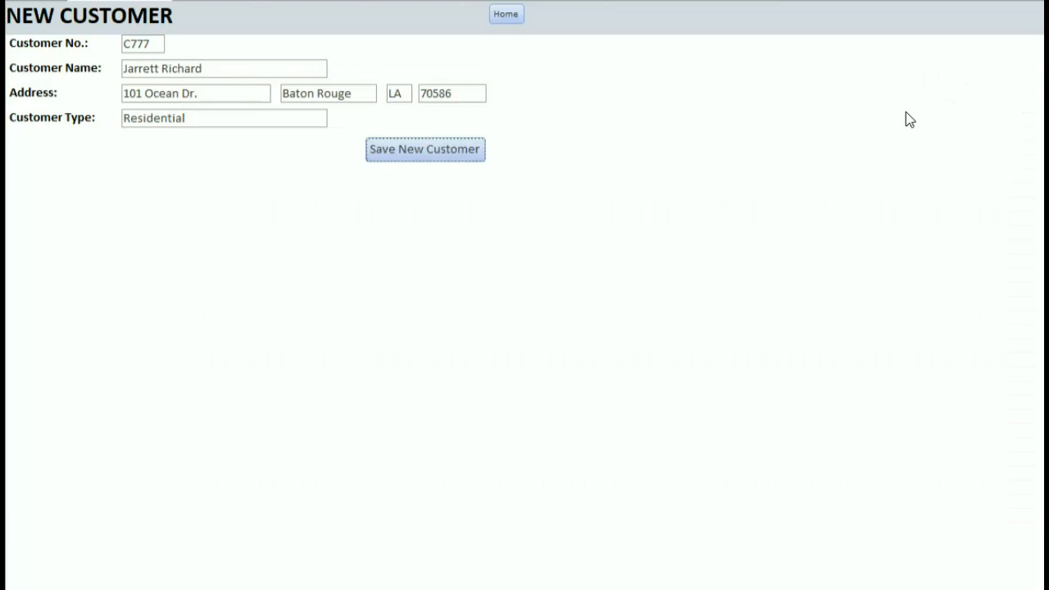
# Return Home and open the second Data Entry Forms list of existing-record forms.
pyautogui.click(516, 18)
pyautogui.click(707, 144)
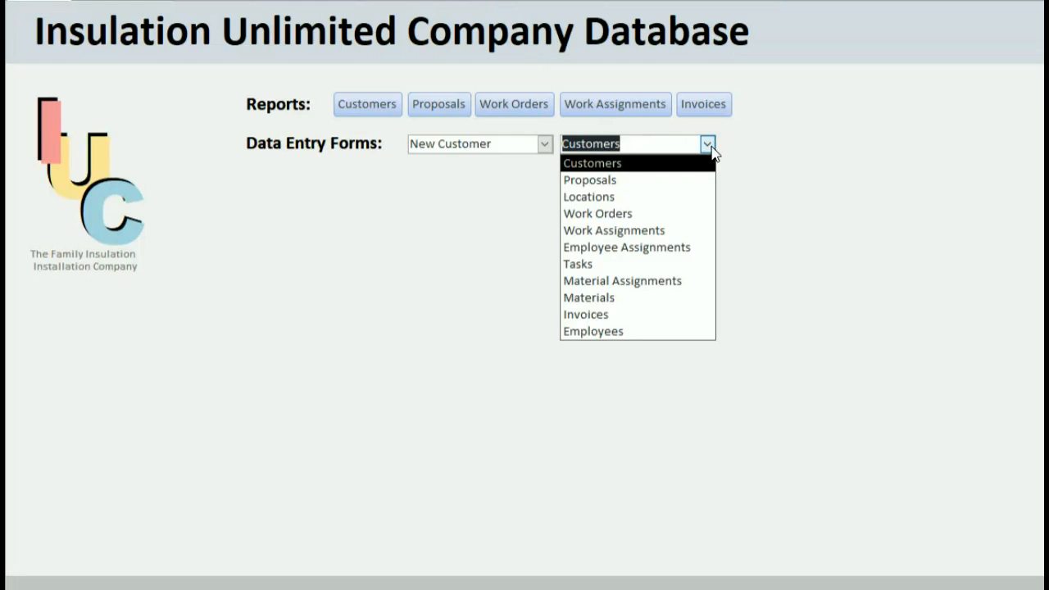
# Open the Customers form and search for the test customer in Search By Customer.
pyautogui.click(639, 165)
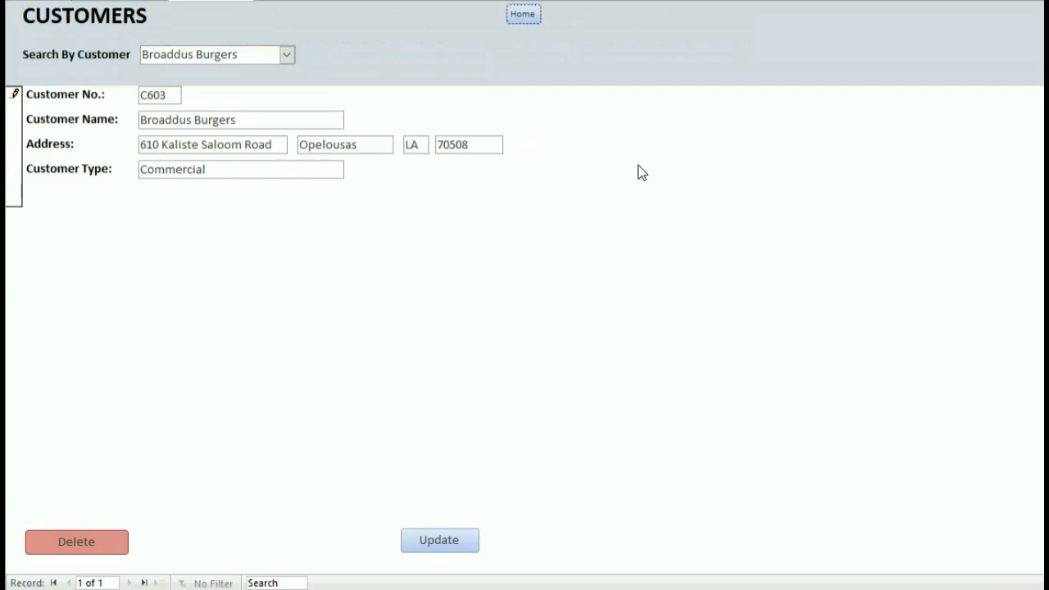
pyautogui.click(287, 56)
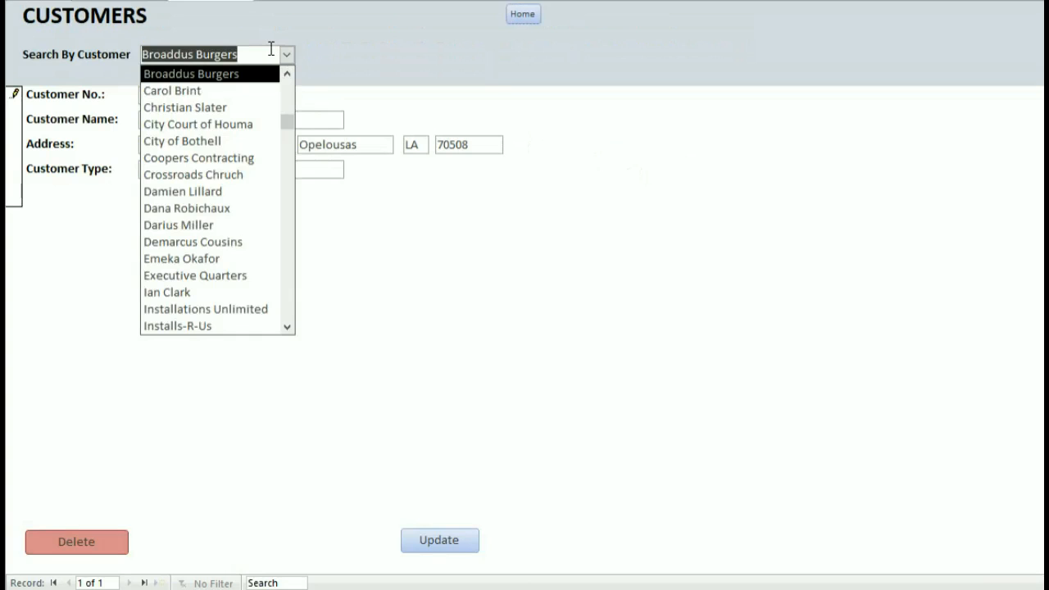
pyautogui.press('BackSpace')
pyautogui.write('Jarrett')
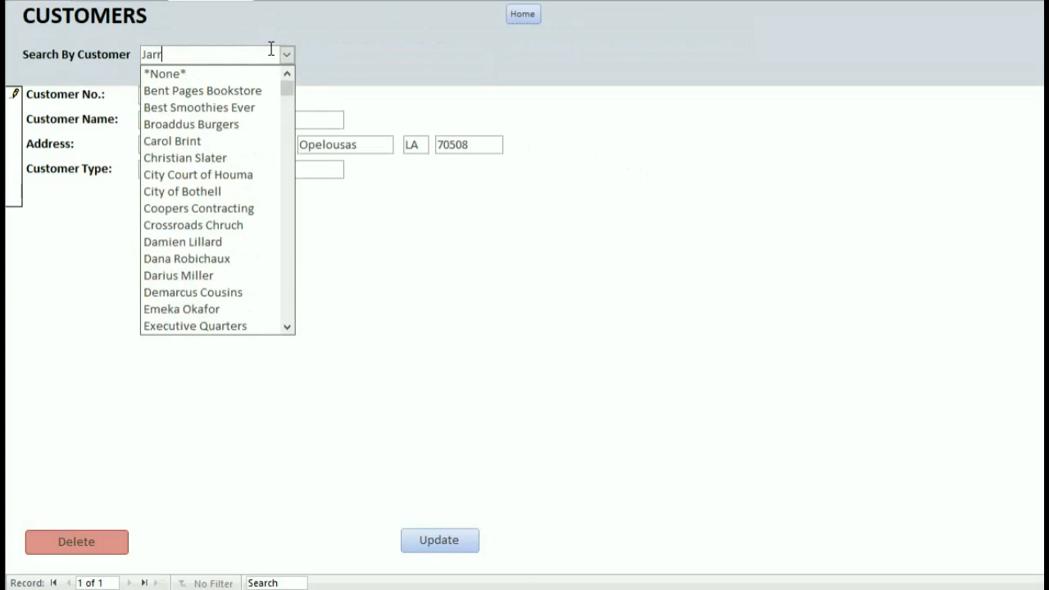
pyautogui.press('Down')
pyautogui.press('Down')
pyautogui.press('Down')
pyautogui.press('Down')
pyautogui.press('Down')
pyautogui.press('Down')
pyautogui.press('Down')
pyautogui.press('Down')
pyautogui.press('Down')
pyautogui.press('Down')
pyautogui.press('Down')
pyautogui.press('Down')
pyautogui.press('Down')
pyautogui.press('Down')
pyautogui.press('Down')
pyautogui.press('Down')
pyautogui.press('Down')
pyautogui.press('Down')
pyautogui.press('Down')
pyautogui.press('Down')
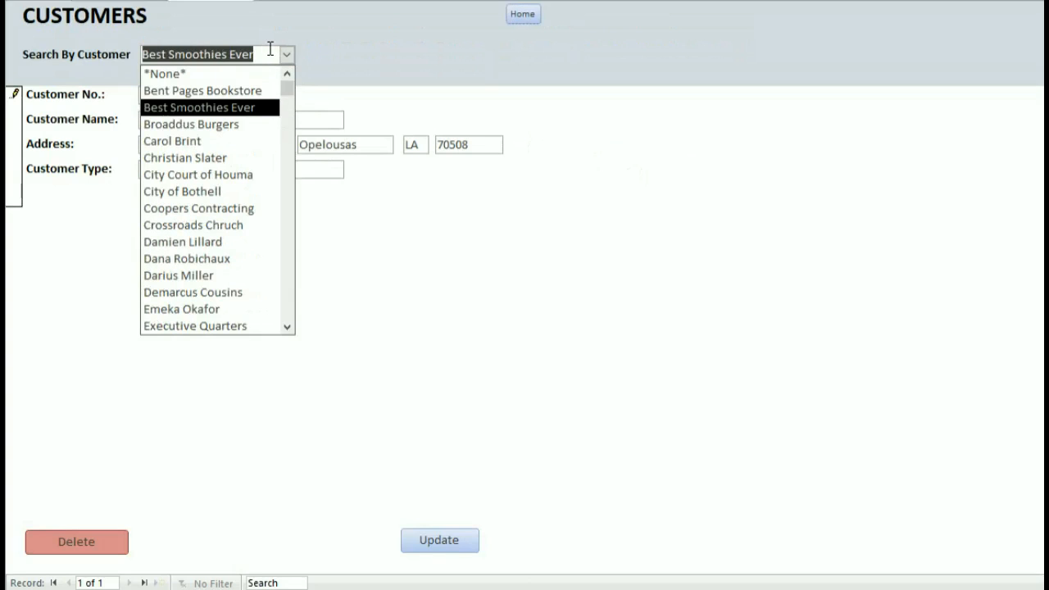
pyautogui.press('Down')
pyautogui.press('Down')
pyautogui.press('Down')
pyautogui.press('Down')
pyautogui.press('Down')
pyautogui.press('Down')
pyautogui.press('Down')
pyautogui.press('Down')
pyautogui.press('Down')
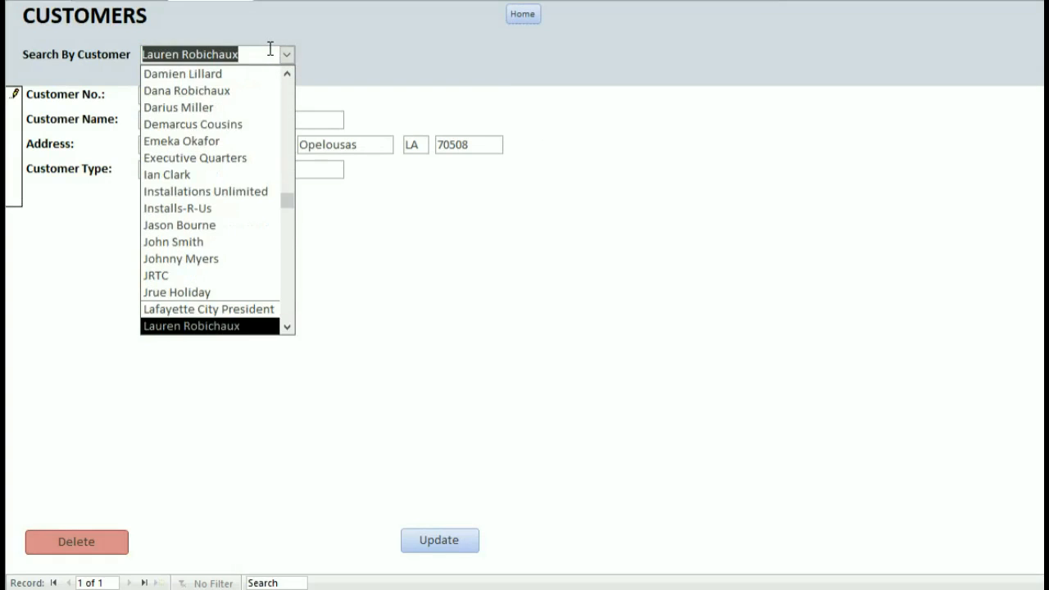
pyautogui.press('Down')
pyautogui.press('Down')
pyautogui.press('Up')
pyautogui.press('Up')
pyautogui.press('Up')
pyautogui.press('Up')
pyautogui.press('Up')
pyautogui.press('Up')
pyautogui.press('Up')
pyautogui.press('Up')
pyautogui.press('Up')
pyautogui.press('Up')
pyautogui.press('Up')
pyautogui.press('Up')
pyautogui.press('Up')
pyautogui.press('Up')
pyautogui.press('Up')
pyautogui.press('Up')
pyautogui.press('Up')
pyautogui.press('Up')
pyautogui.press('Up')
pyautogui.press('Up')
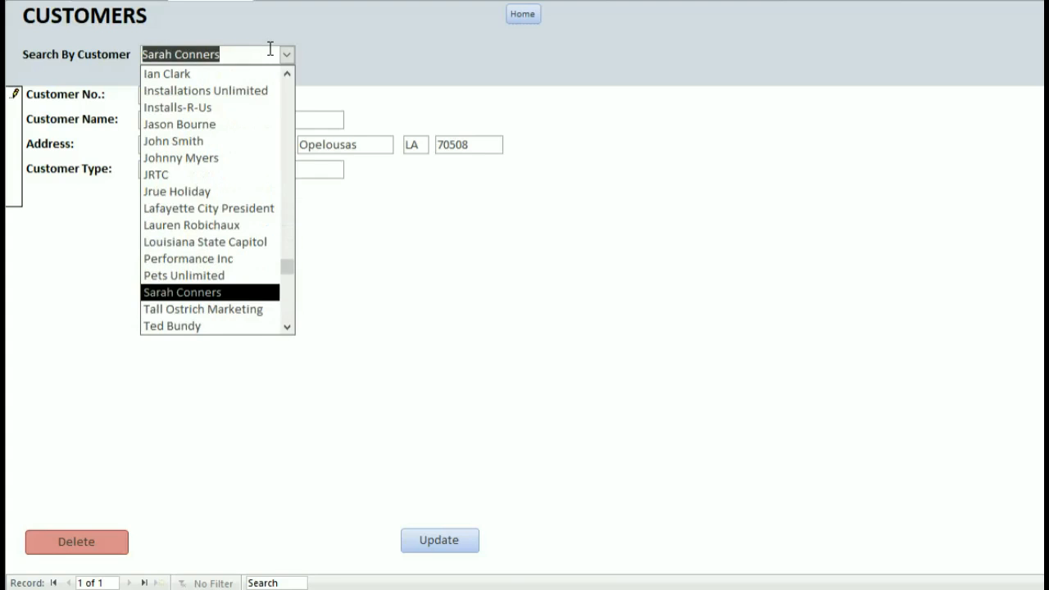
pyautogui.press('Up')
pyautogui.press('Up')
pyautogui.press('Up')
pyautogui.press('Up')
pyautogui.press('Up')
pyautogui.press('Up')
pyautogui.press('Up')
pyautogui.press('Return')
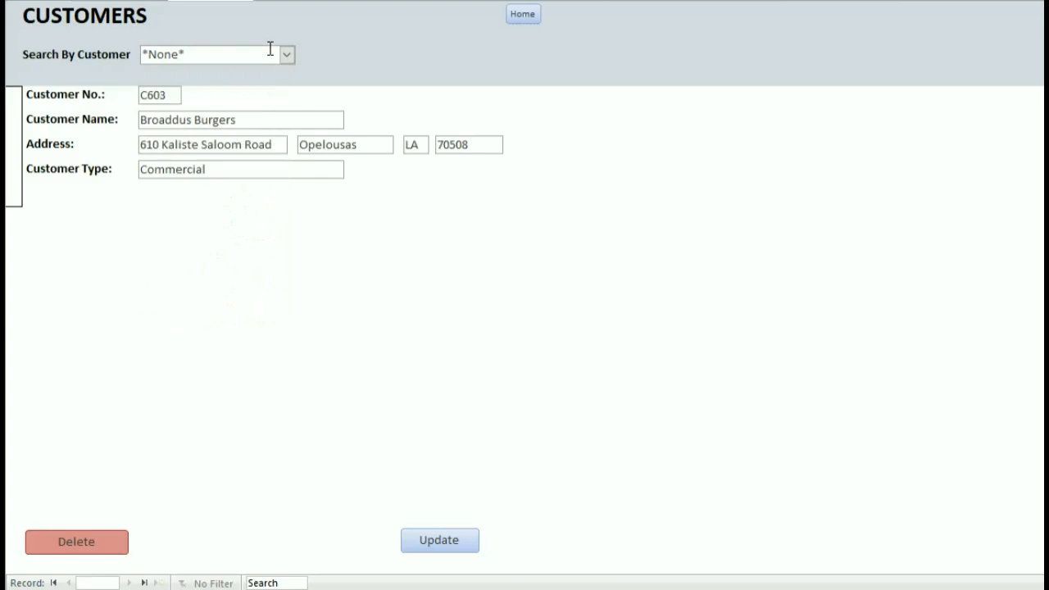
# Browse the customer search list and select the test customer's record.
pyautogui.click(287, 59)
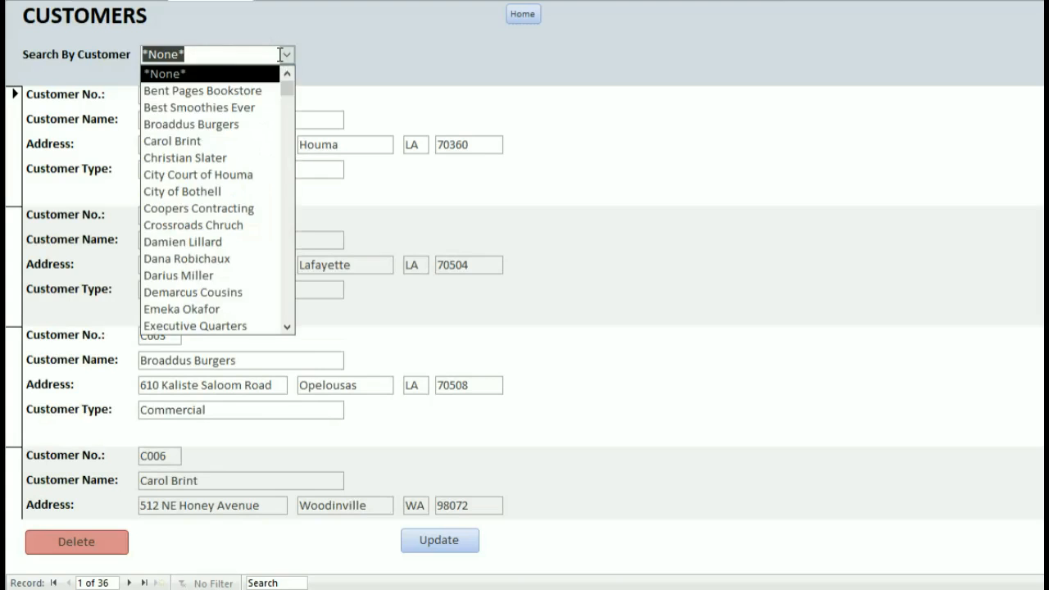
pyautogui.scroll(-3, 270, 115)
pyautogui.scroll(-3, 266, 141)
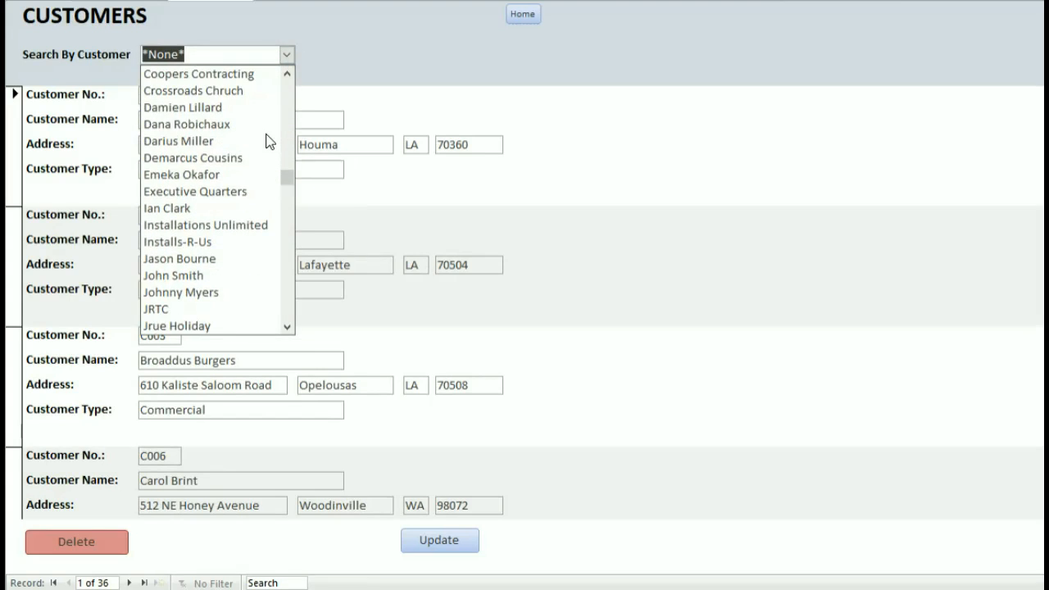
pyautogui.scroll(-2, 266, 141)
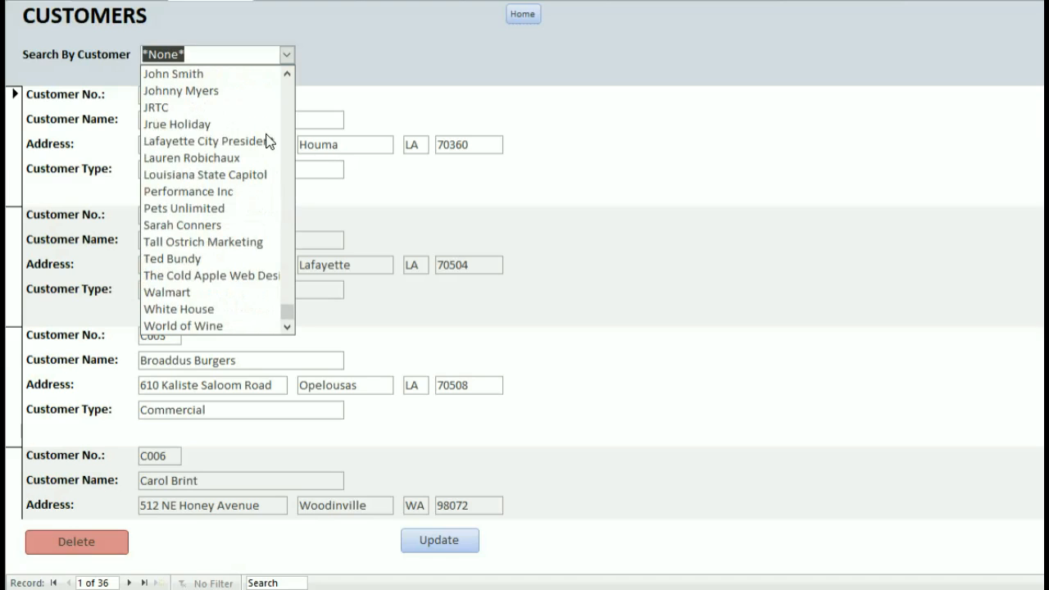
pyautogui.click(361, 9)
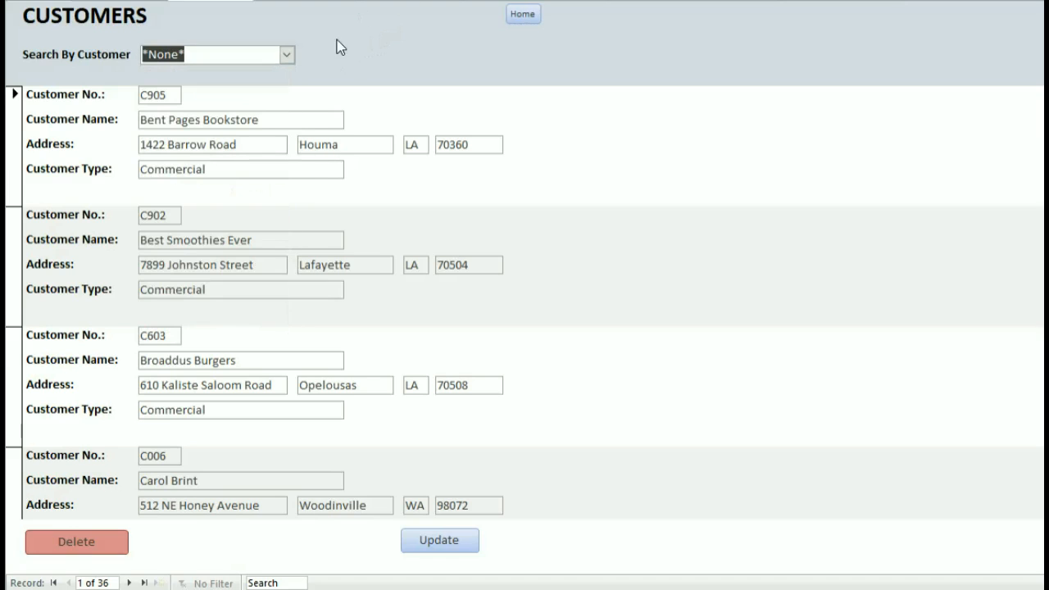
pyautogui.click(287, 57)
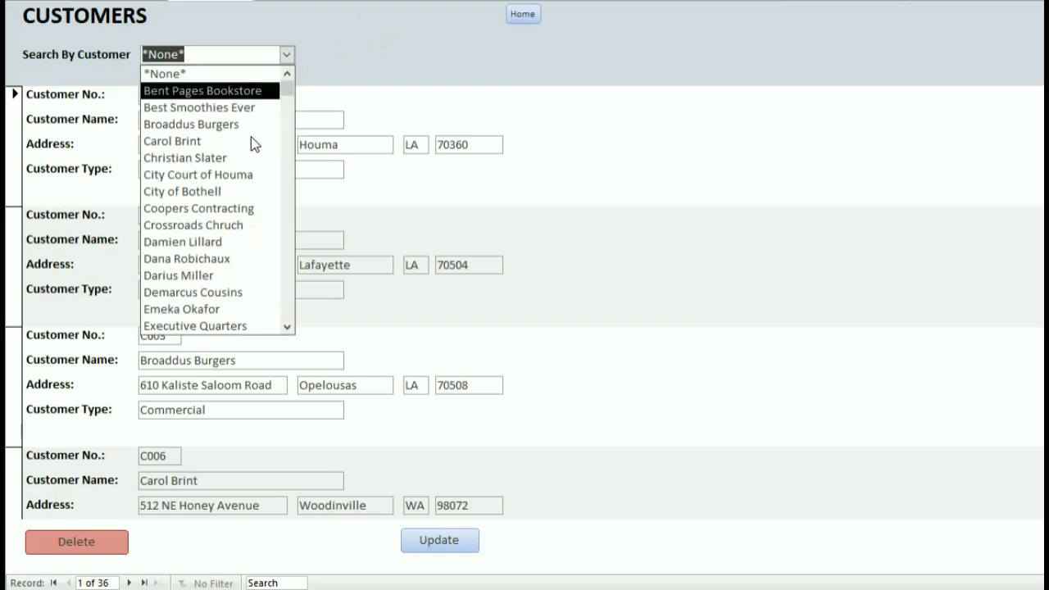
pyautogui.scroll(-3, 262, 152)
pyautogui.click(209, 228)
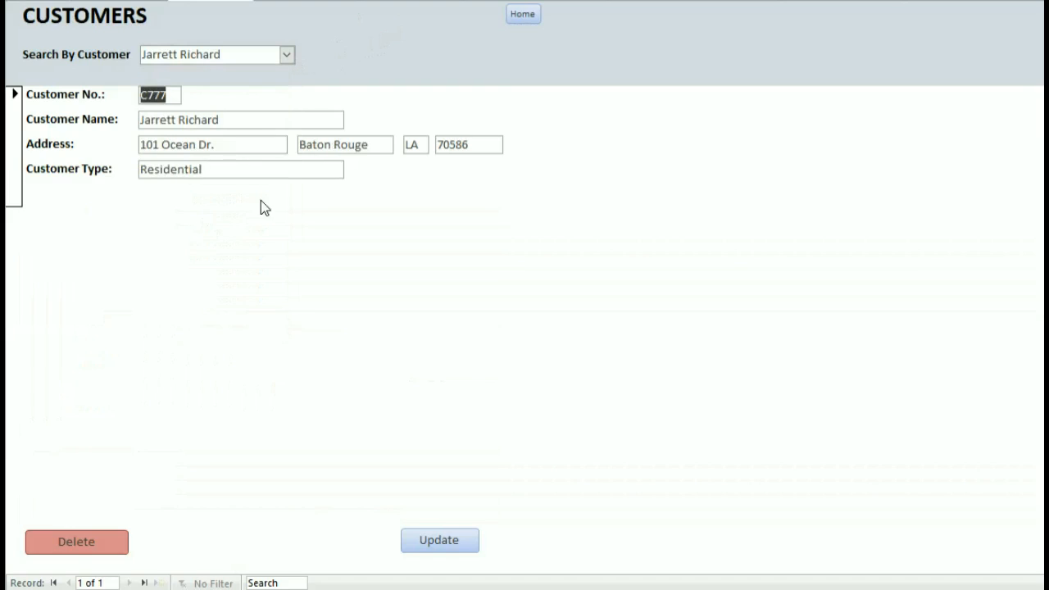
pyautogui.click(254, 119)
# Delete the displayed customer record, confirm Yes, and return to the main menu.
pyautogui.click(59, 533)
pyautogui.click(645, 299)
pyautogui.click(523, 16)
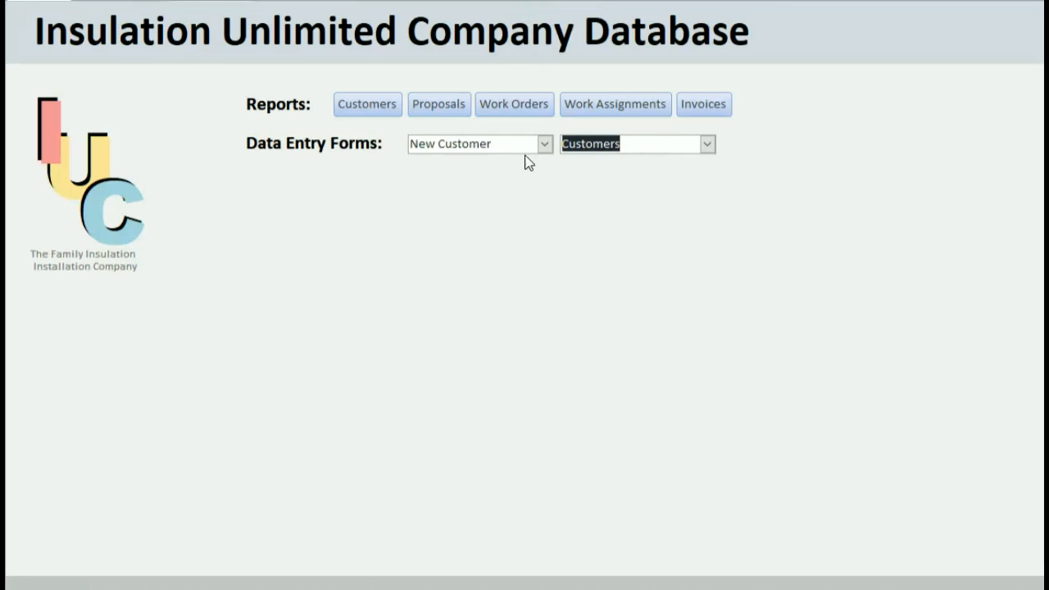
# Rerun SELECT * FROM CUSTOMER; in SQL*Plus to confirm 35 rows, then minimize the console.
pyautogui.click(482, 589)
pyautogui.click(581, 445)
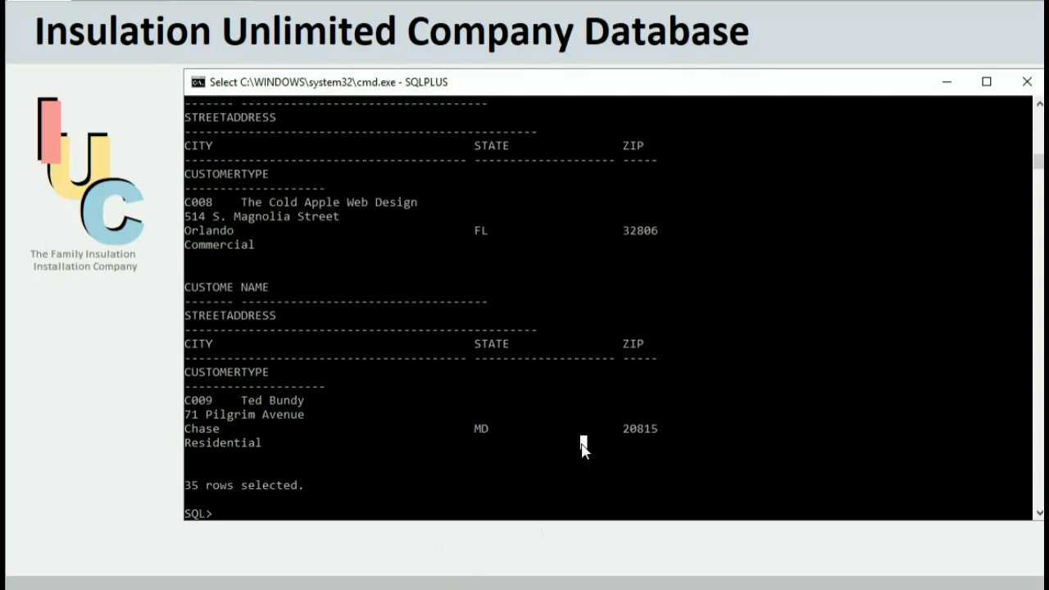
pyautogui.press('Up')
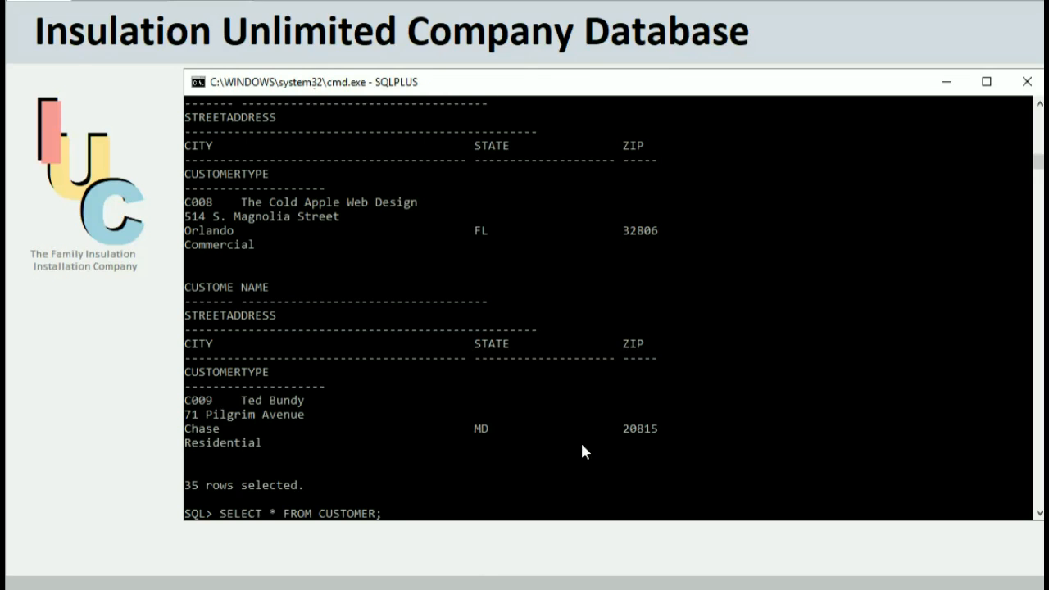
pyautogui.press('Return')
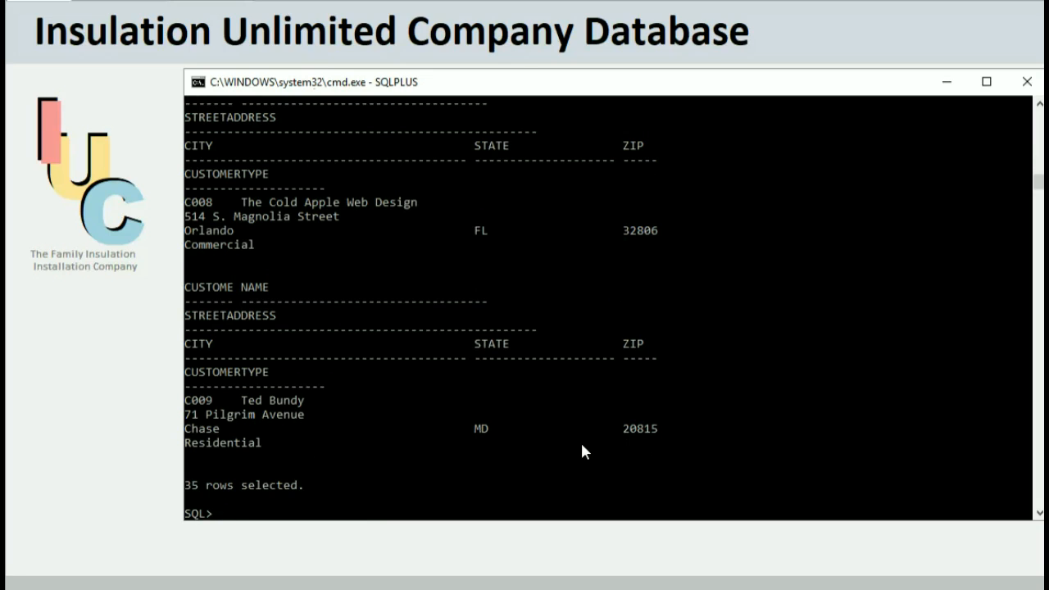
pyautogui.click(947, 82)
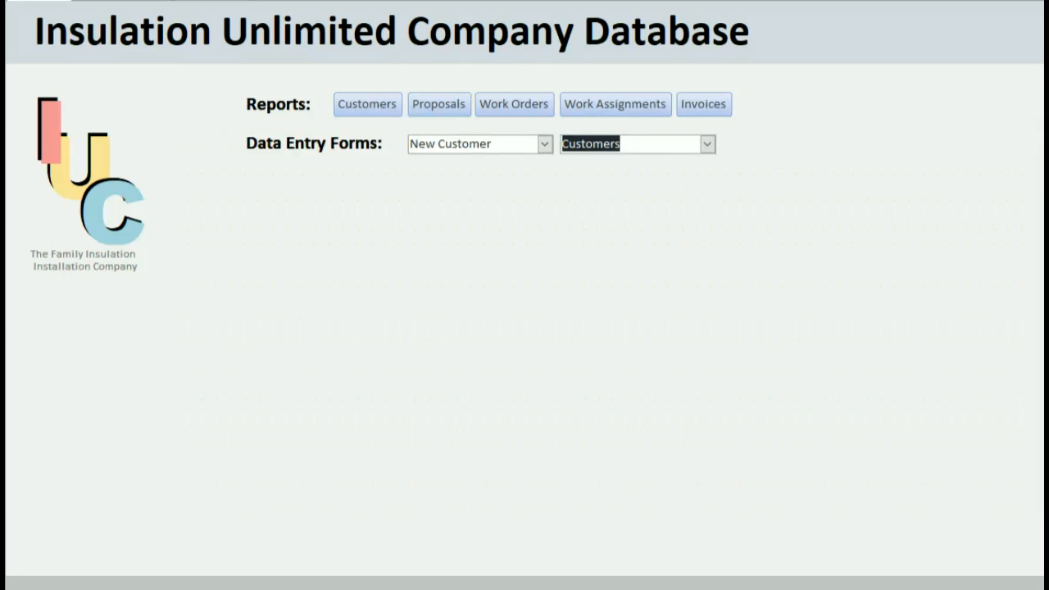
# Close the stale New Customer form showing #Deleted values and open a fresh blank one.
pyautogui.click(543, 145)
pyautogui.click(506, 163)
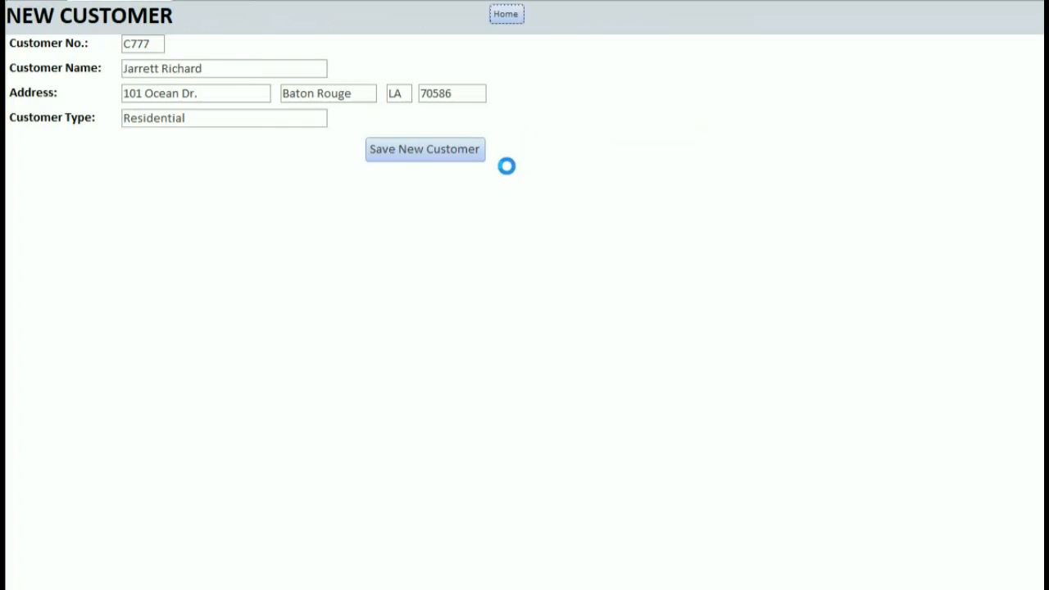
pyautogui.click(428, 158)
pyautogui.click(730, 204)
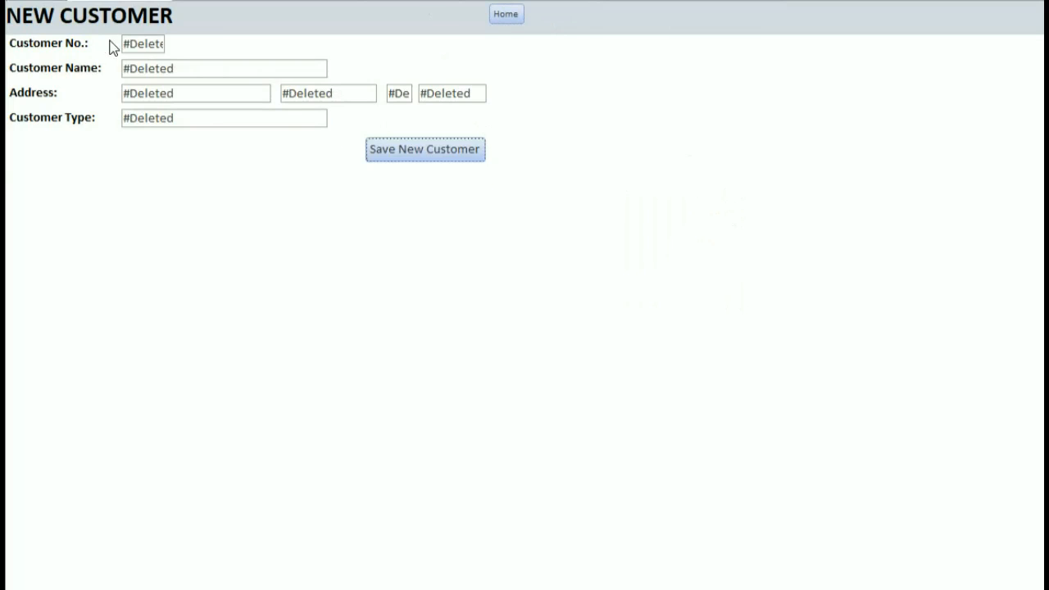
pyautogui.doubleClick(136, 45)
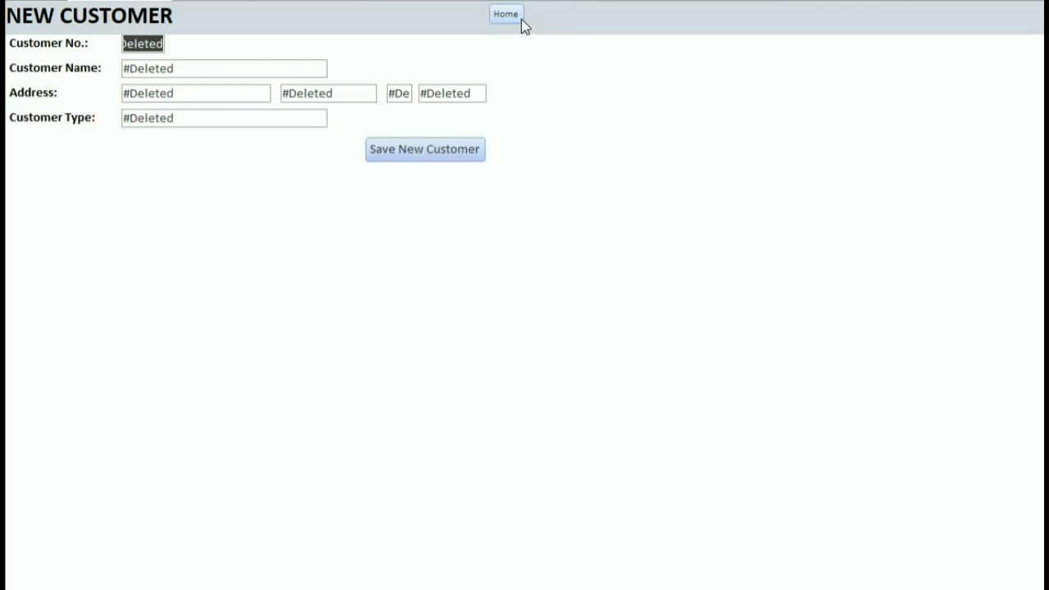
pyautogui.rightClick(153, 4)
pyautogui.click(176, 21)
pyautogui.click(543, 144)
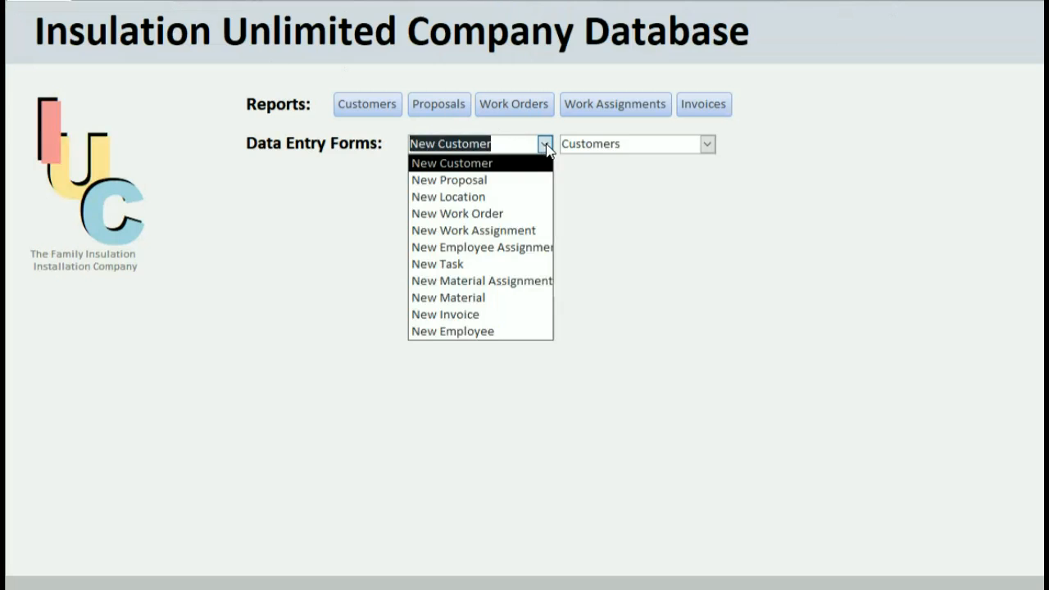
pyautogui.click(524, 164)
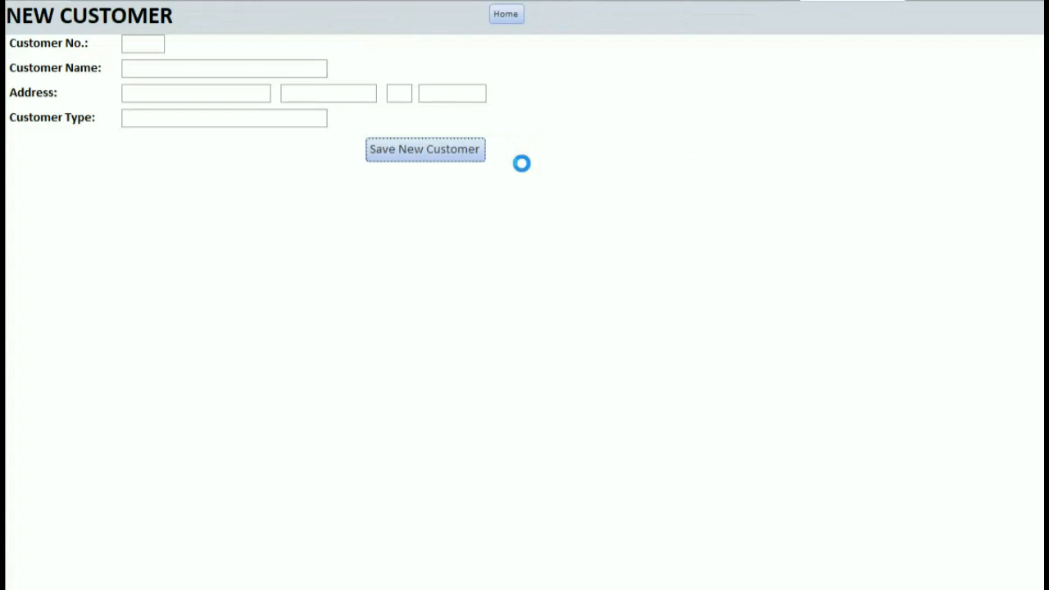
# Re-enter the customer's number, name and Louisiana address as Residential, save, and return Home.
pyautogui.click(149, 44)
pyautogui.write('C777')
pyautogui.press('Tab')
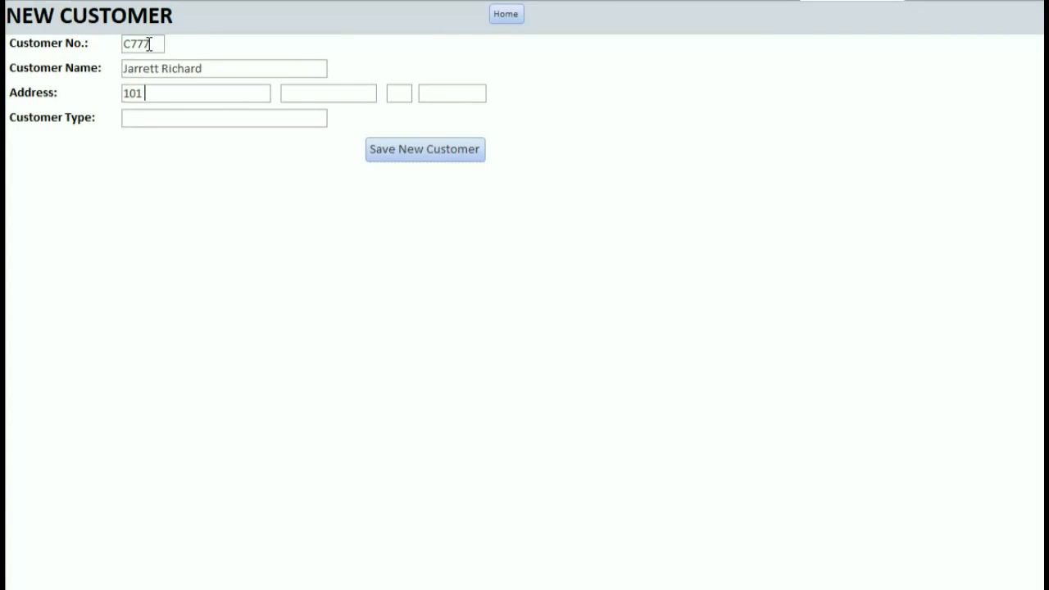
pyautogui.press('Tab')
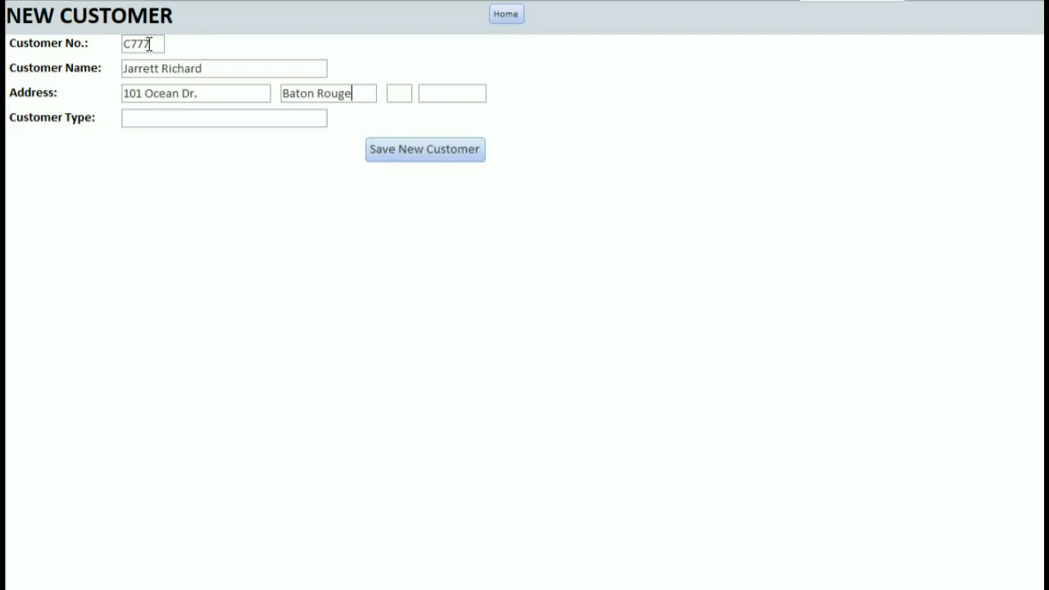
pyautogui.write('LA70586')
pyautogui.press('Tab')
pyautogui.write('Residen')
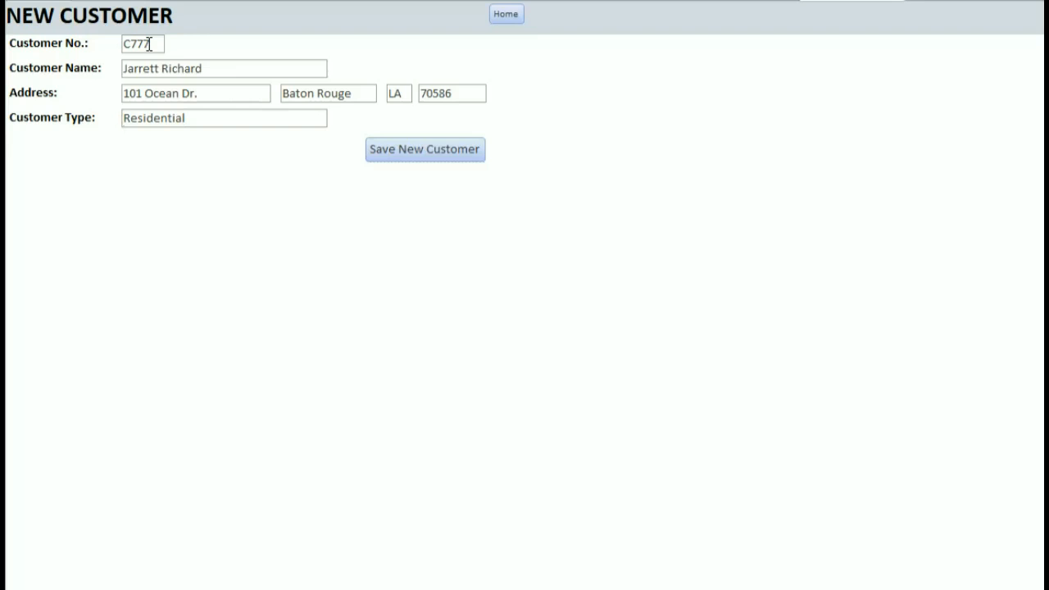
pyautogui.click(395, 153)
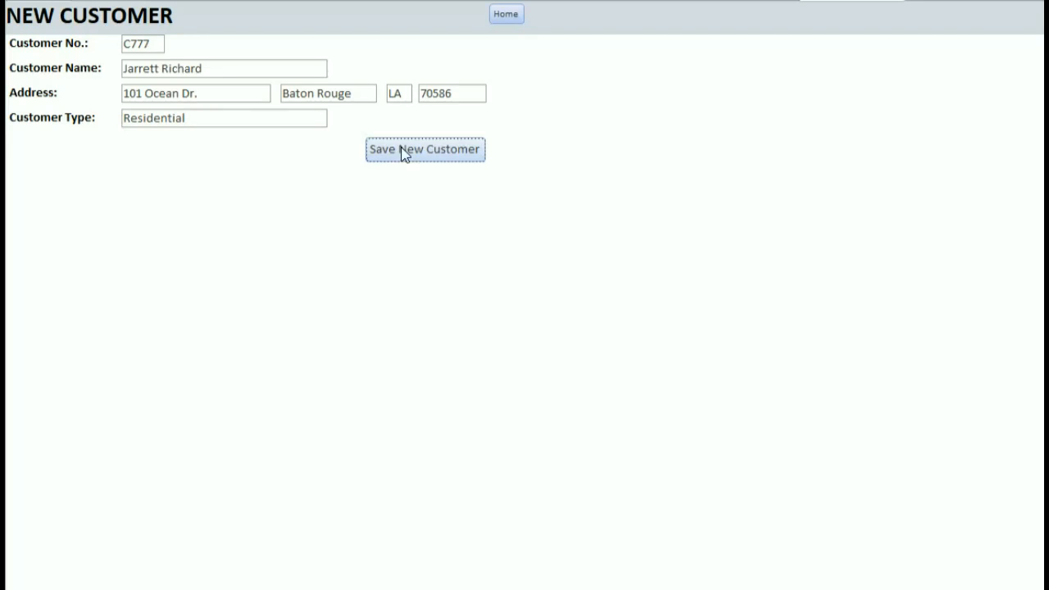
pyautogui.click(505, 15)
# Run SELECT * FROM CUSTOMER; in SQL*Plus to confirm 36 rows, then minimize the console.
pyautogui.hotkey('alt', 'Tab')
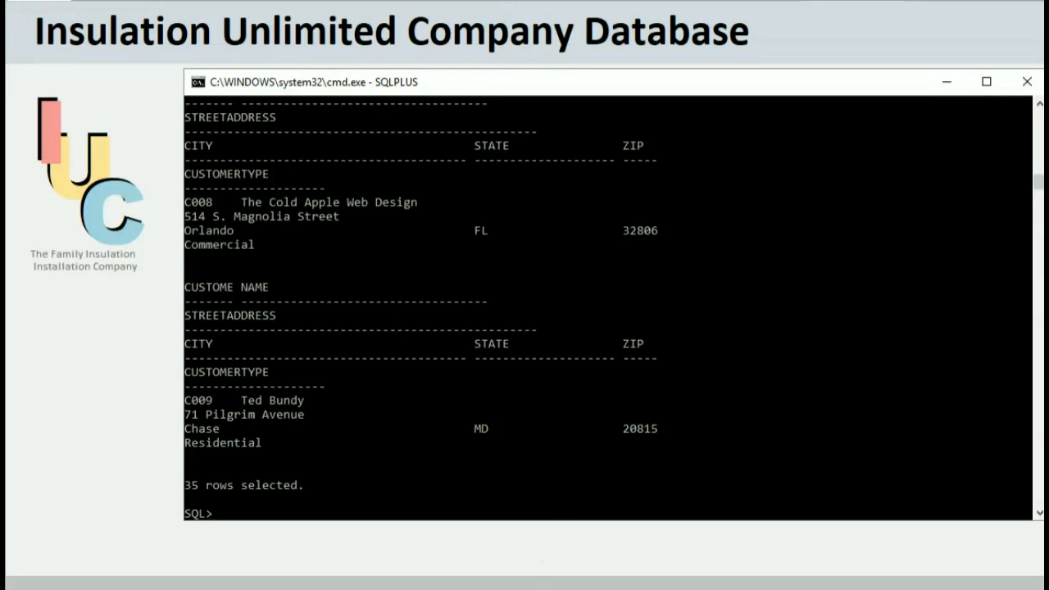
pyautogui.click(547, 495)
pyautogui.write('SELECT * FROM CUSTOMER;')
pyautogui.press('Return')
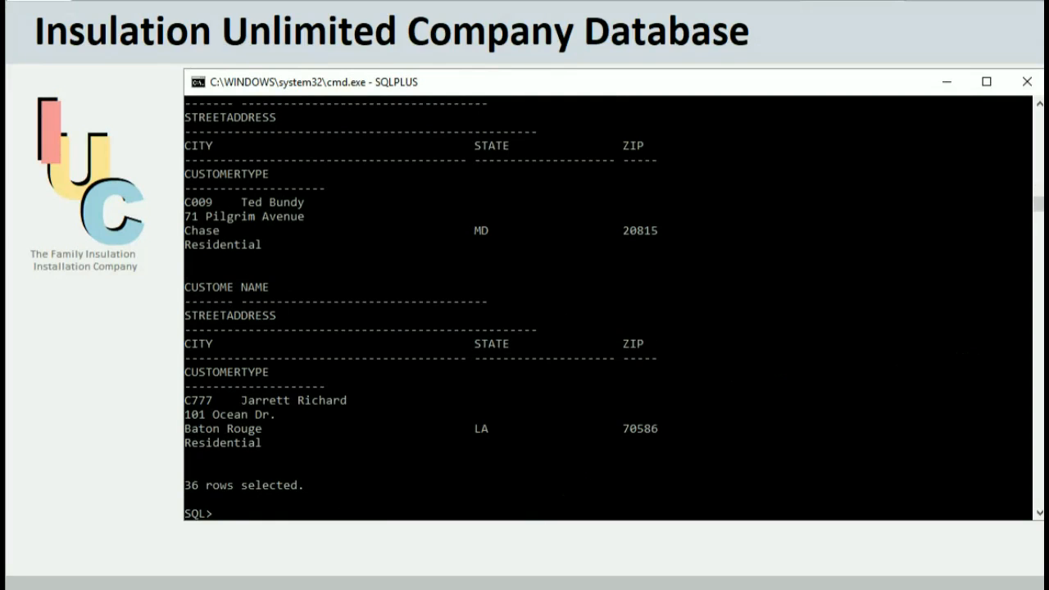
pyautogui.click(944, 82)
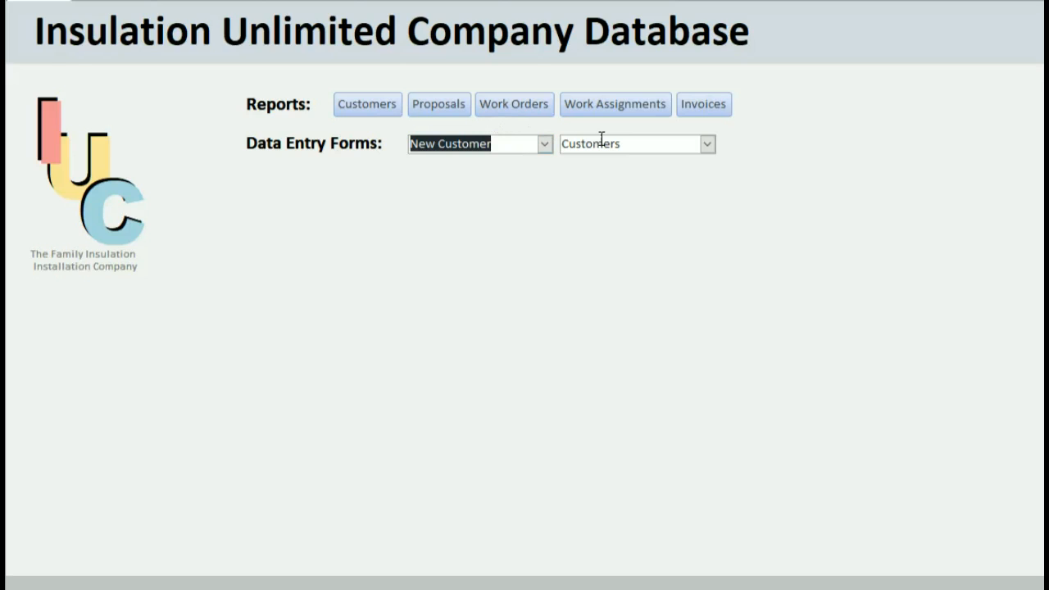
# Open New Proposal and enter proposal P777 for the test customer, written 8/1/16.
pyautogui.click(544, 144)
pyautogui.click(515, 187)
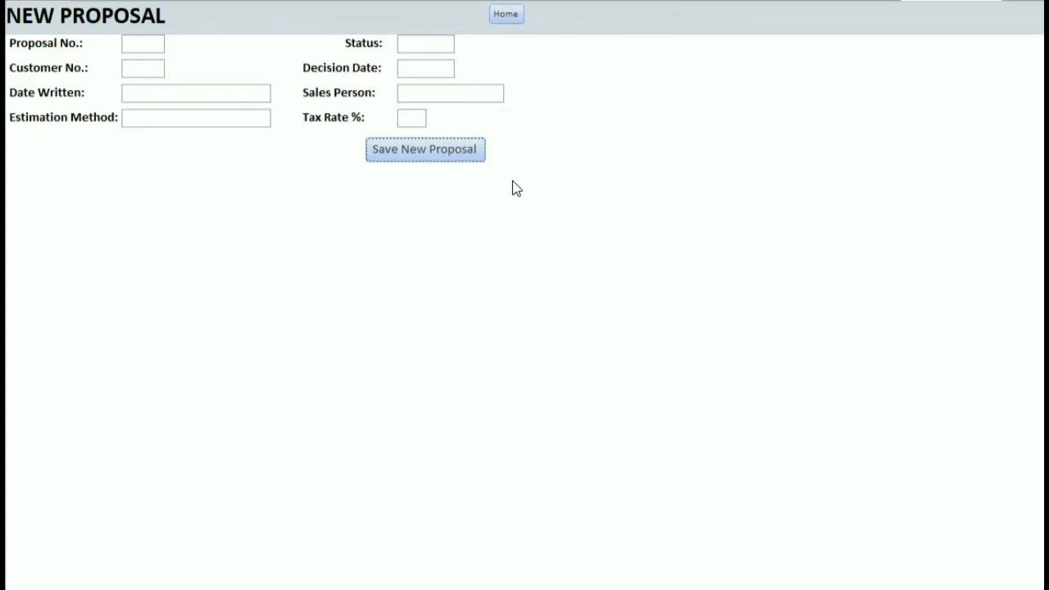
pyautogui.write('P777')
pyautogui.press('Tab')
pyautogui.write('C777')
pyautogui.press('Tab')
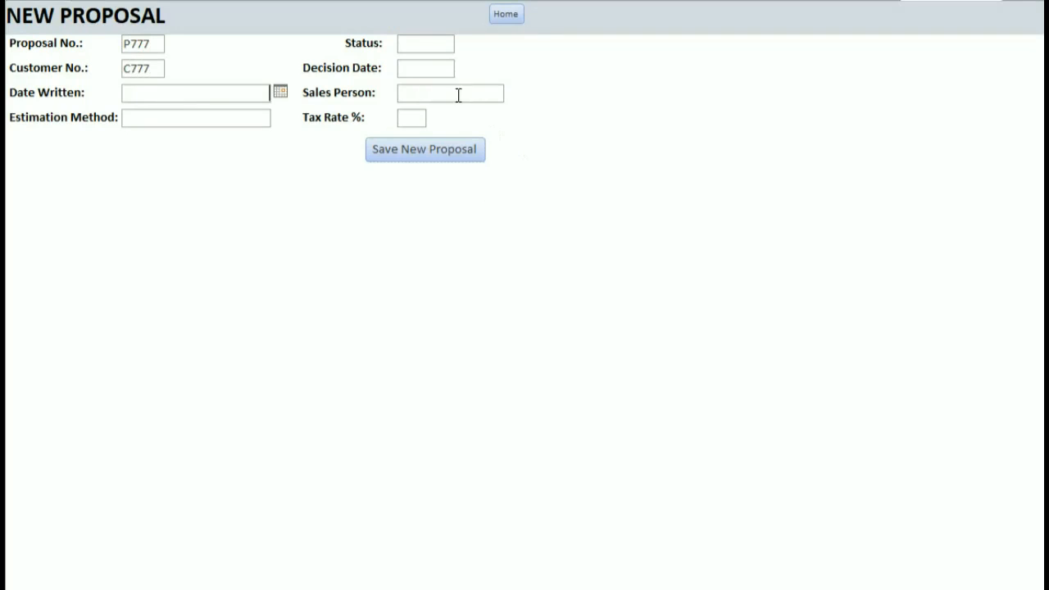
pyautogui.click(280, 92)
pyautogui.click(261, 95)
pyautogui.write('8/1/16')
# Set estimation method Walk Through, status Complete and decision date 8/8/2016.
pyautogui.click(248, 116)
pyautogui.write('Walk Th')
pyautogui.write('rough')
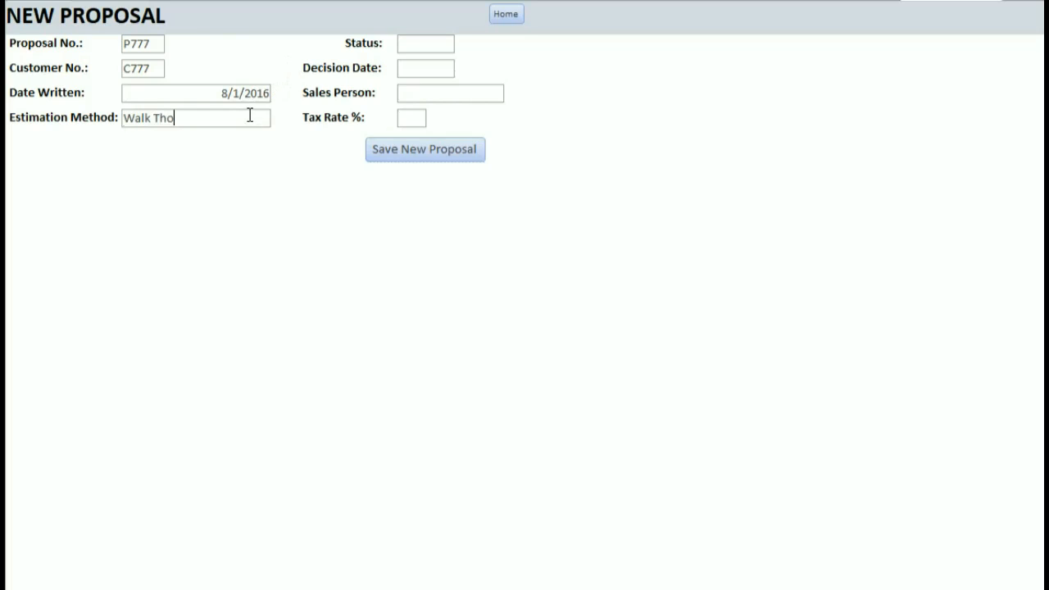
pyautogui.click(412, 44)
pyautogui.write('Complete')
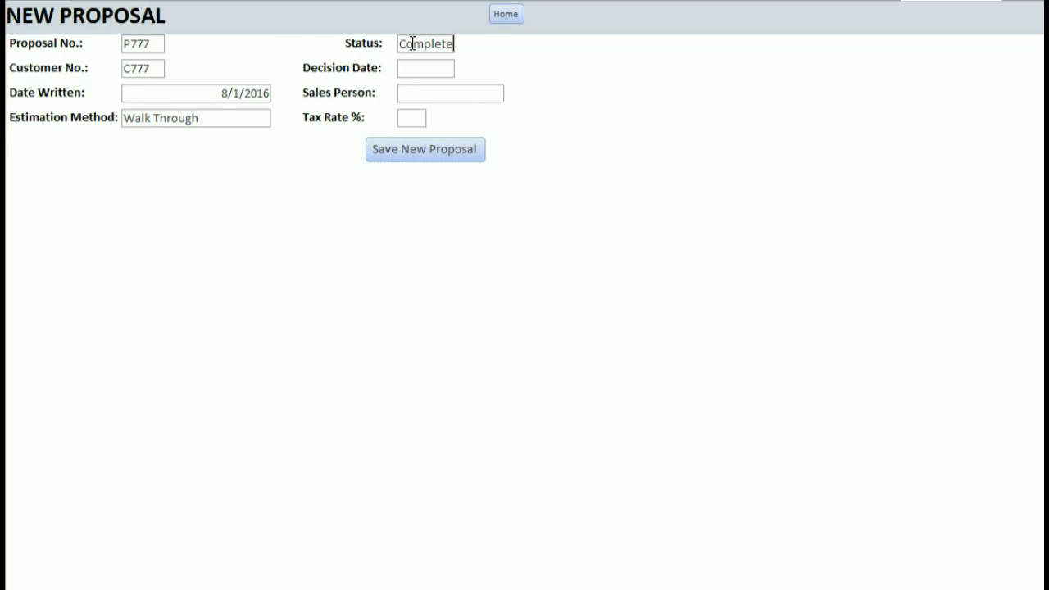
pyautogui.click(407, 68)
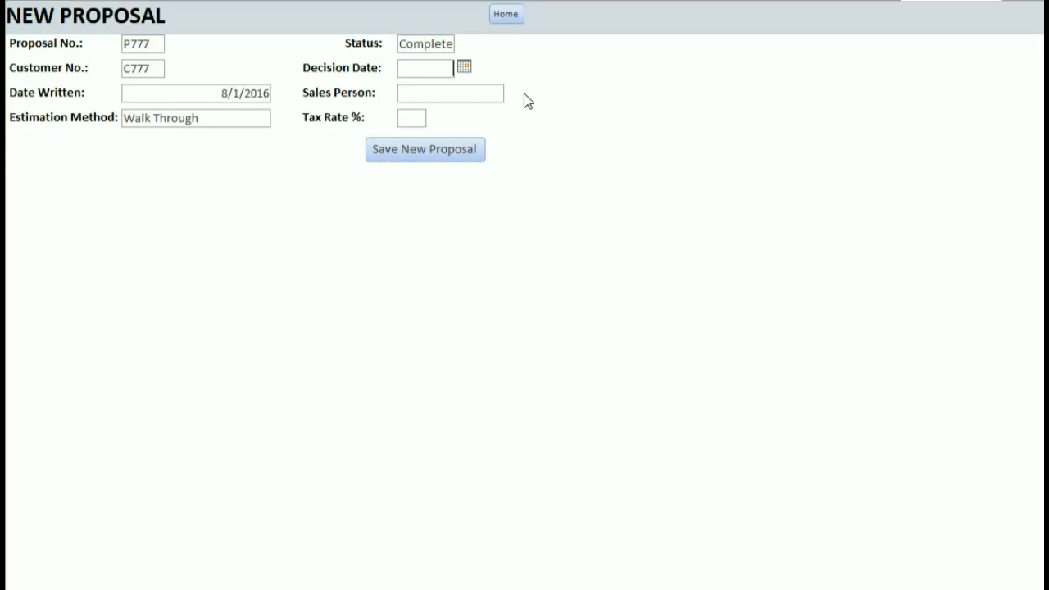
pyautogui.click(464, 68)
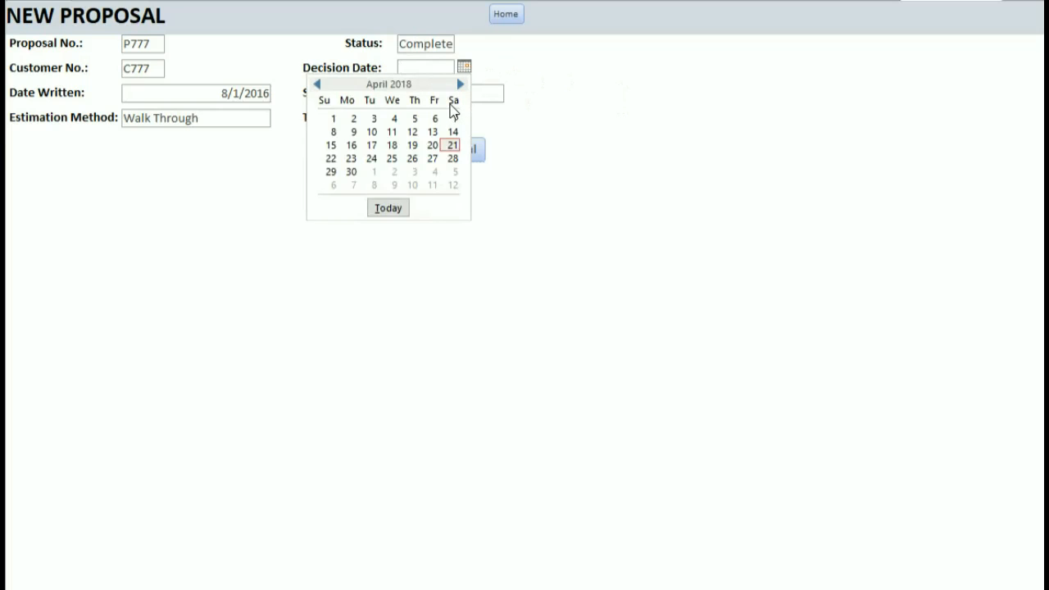
pyautogui.click(433, 66)
pyautogui.write('8/')
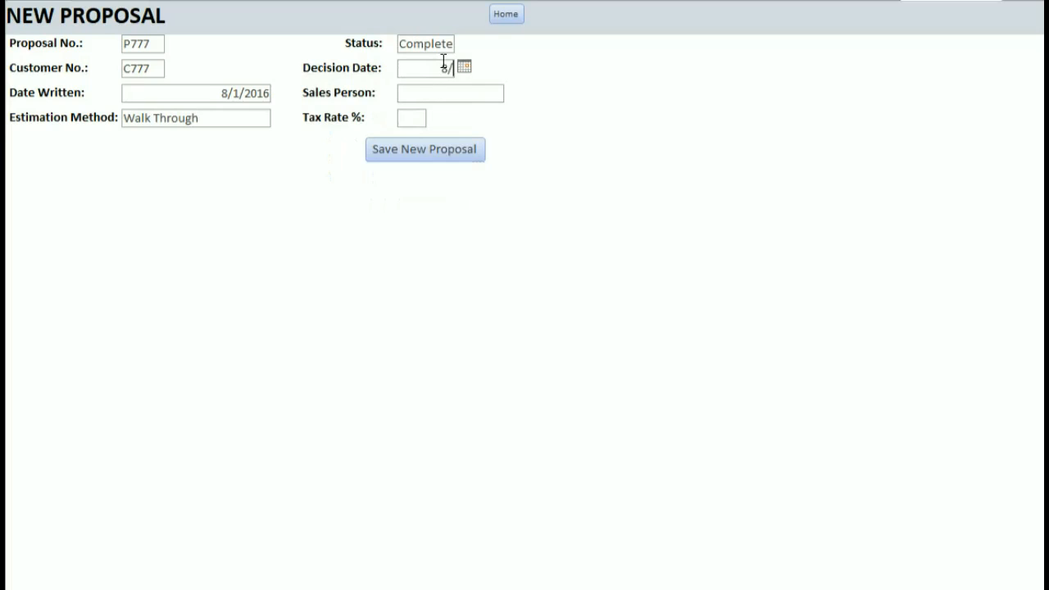
pyautogui.write('8')
pyautogui.write('/20')
pyautogui.write('16')
# Enter the sales person and a 2% tax rate, then save the proposal.
pyautogui.click(459, 94)
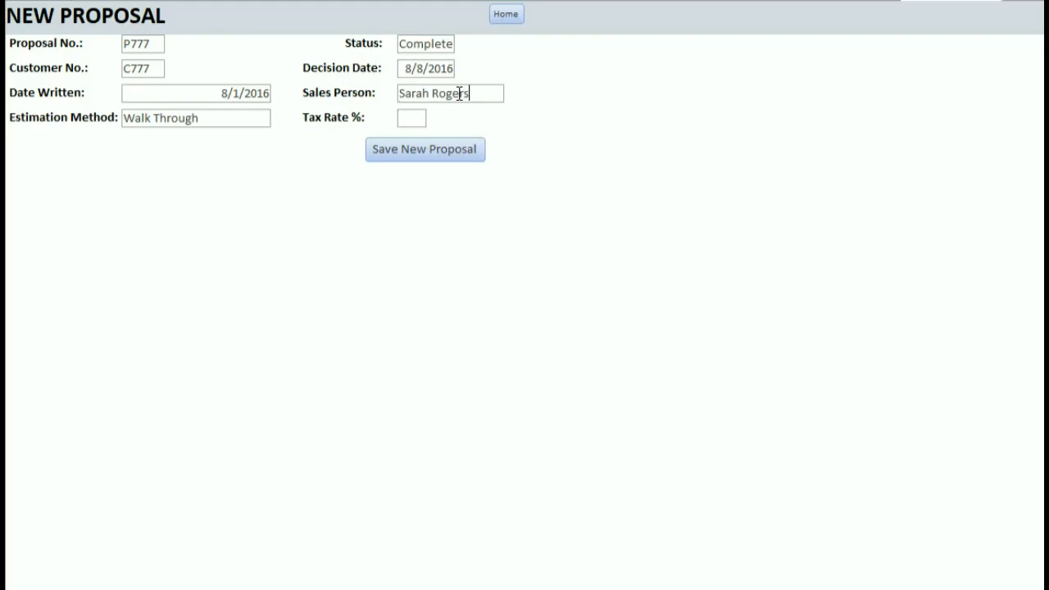
pyautogui.click(426, 117)
pyautogui.write('2')
pyautogui.click(465, 153)
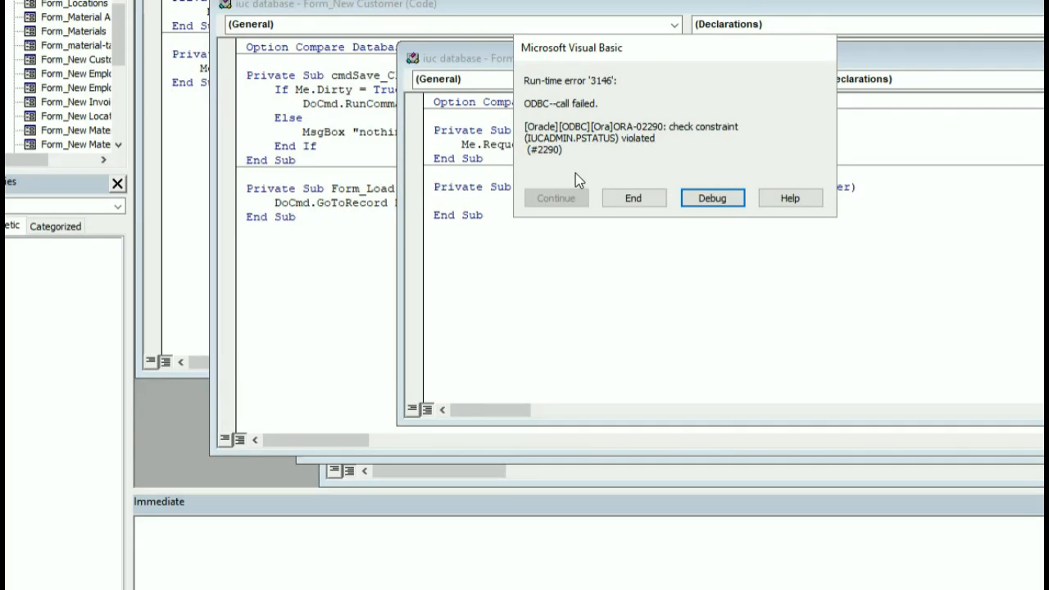
# End the run-time error 3146 and expand the navigation pane beside the New Proposal form.
pyautogui.click(660, 204)
pyautogui.moveTo(430, 43); pyautogui.dragTo(484, 41)
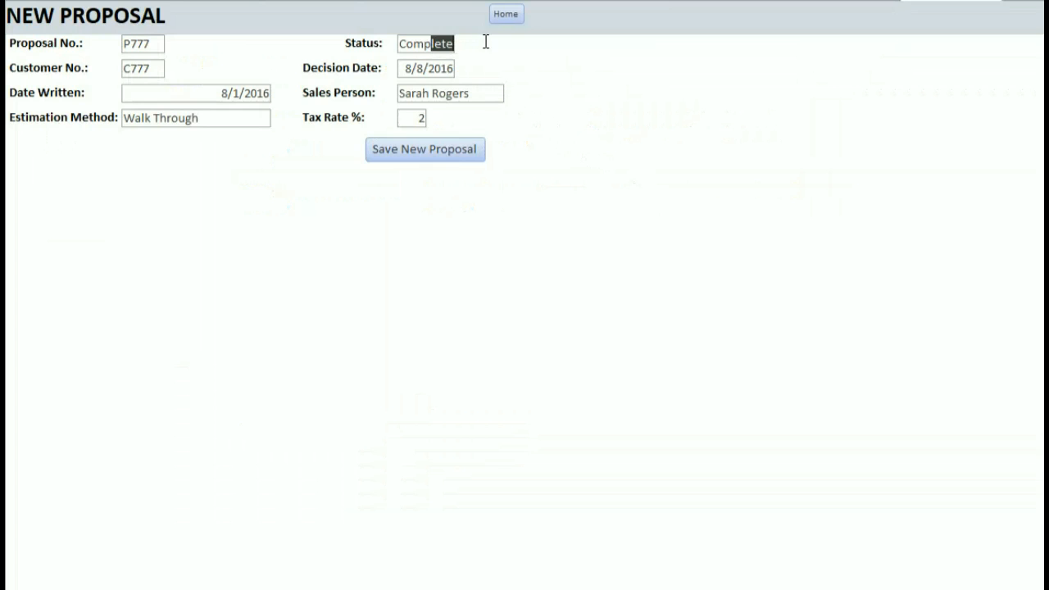
pyautogui.click(444, 43)
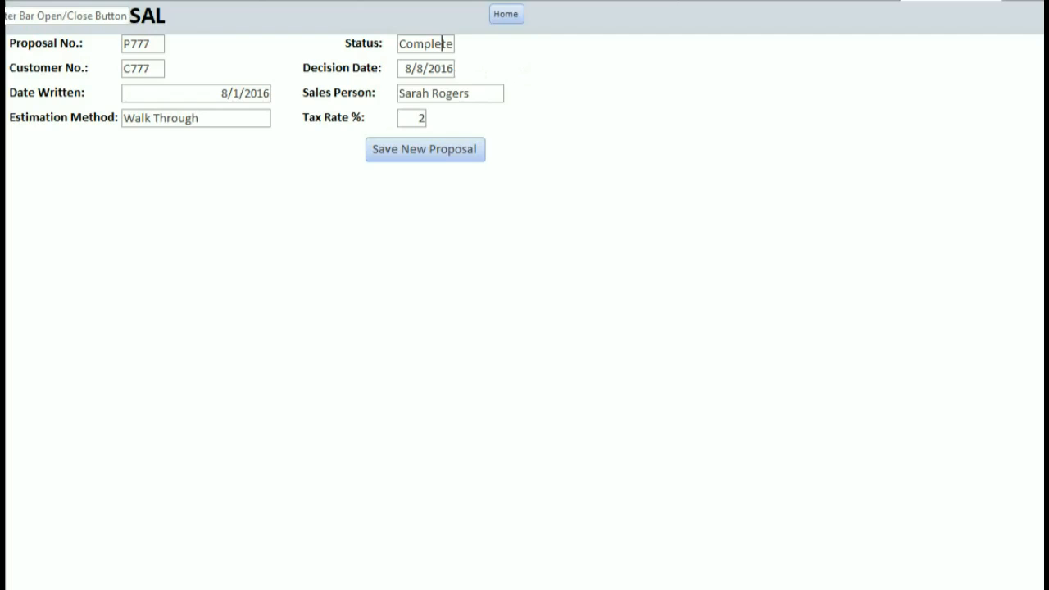
pyautogui.click(2, 8)
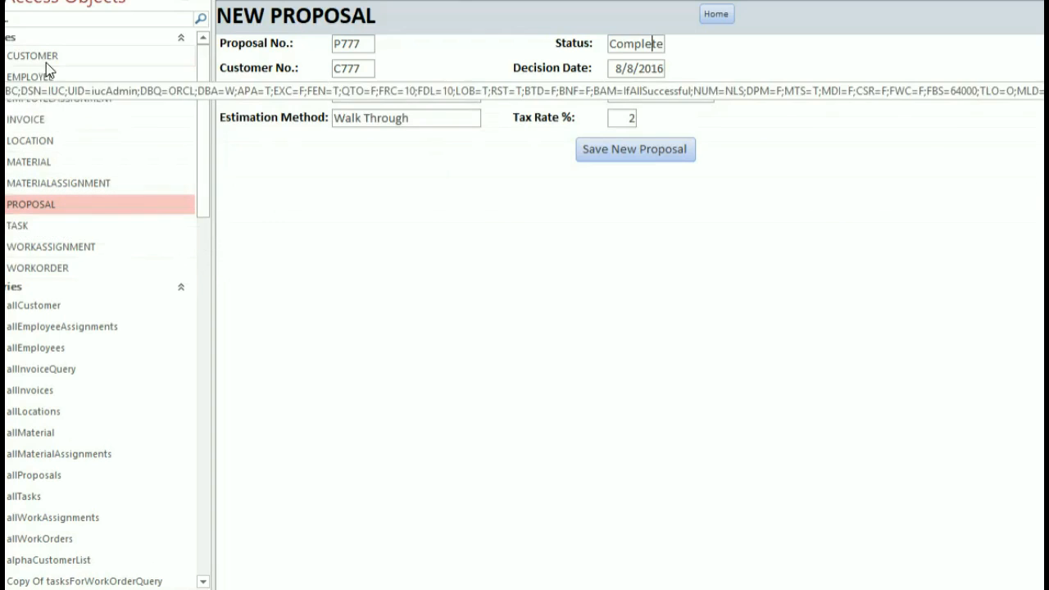
# Look at the PROPOSAL table's data, close it, and collapse the navigation pane.
pyautogui.doubleClick(48, 204)
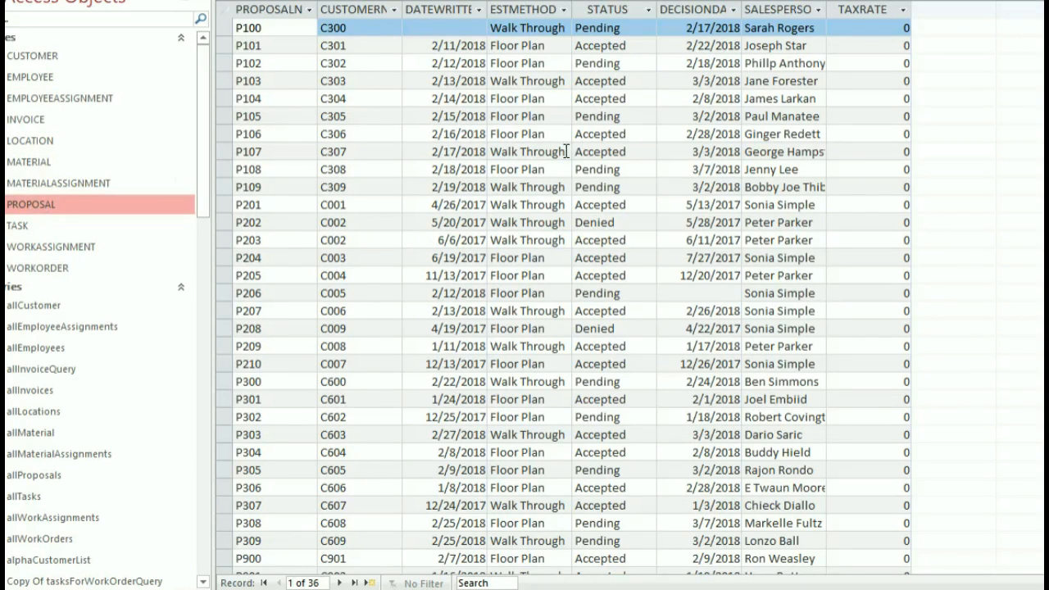
pyautogui.click(1034, 2)
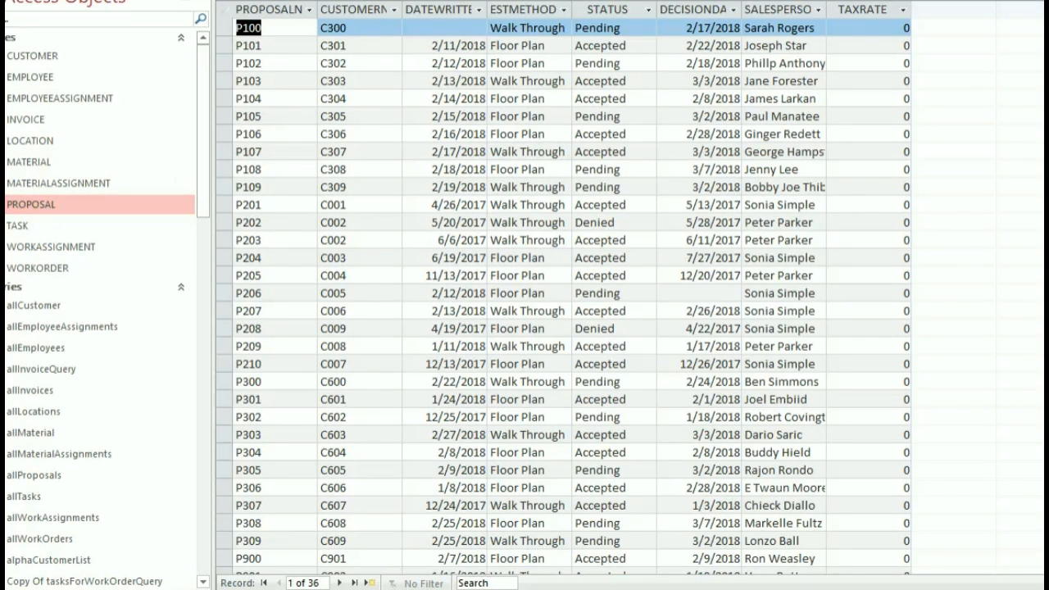
pyautogui.click(1034, 2)
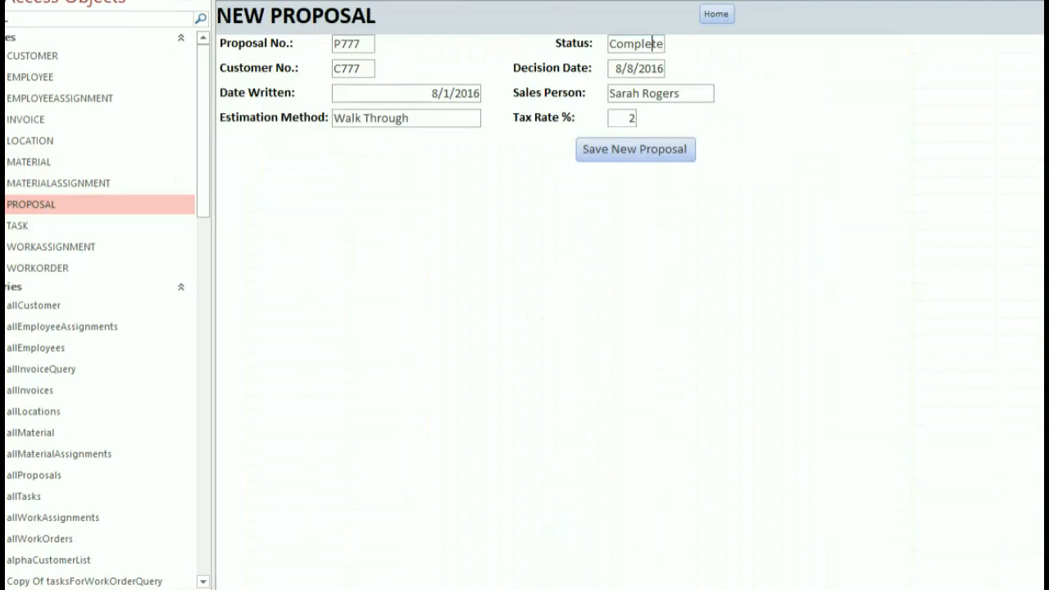
pyautogui.click(204, 6)
# Replace P777's status Complete with Accepted, save the proposal, and go Home.
pyautogui.doubleClick(428, 42)
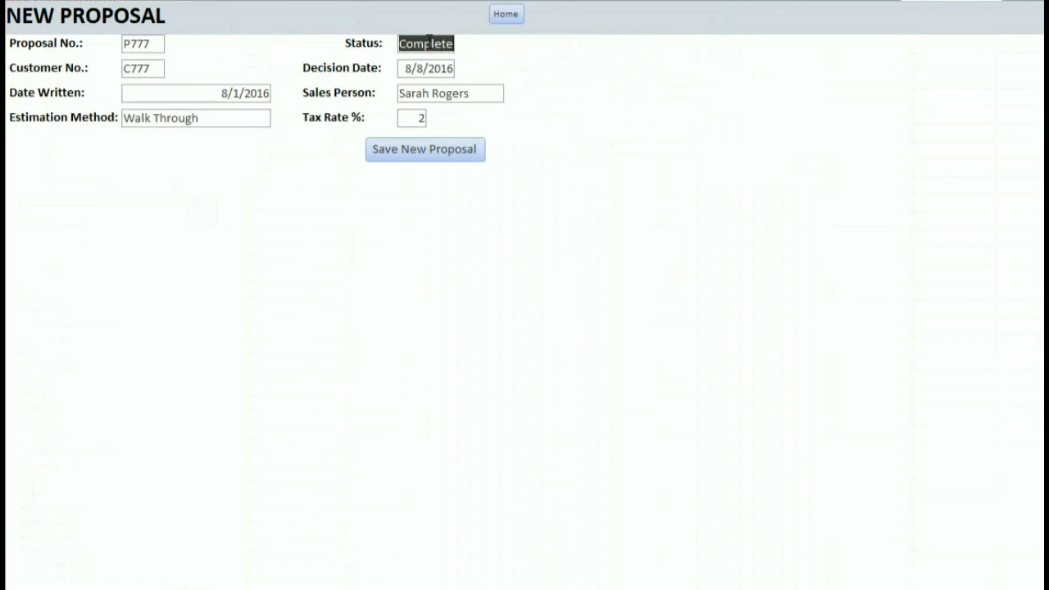
pyautogui.write('Accepted')
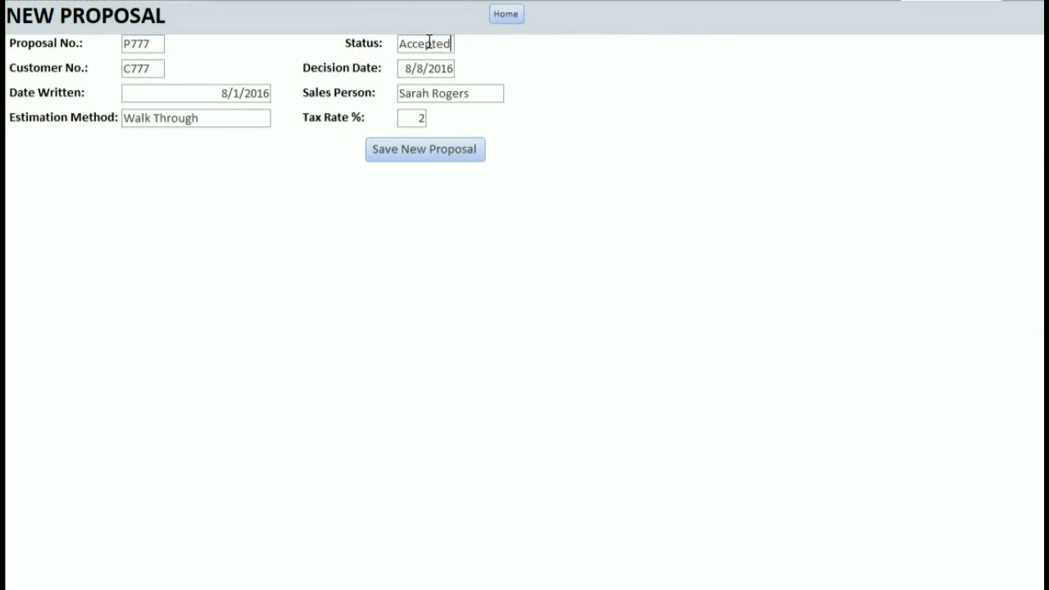
pyautogui.click(413, 150)
pyautogui.click(501, 14)
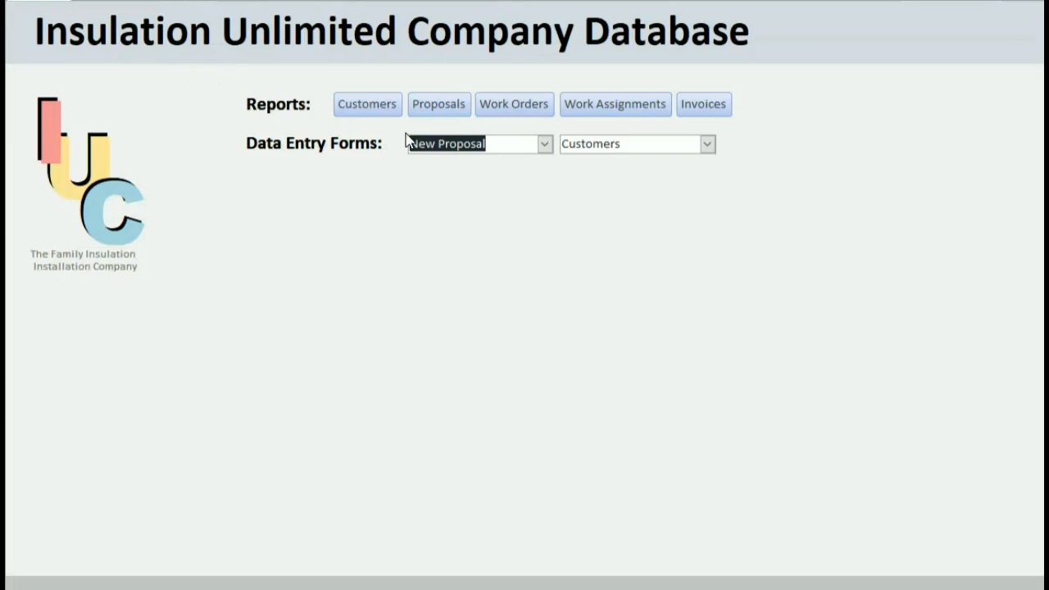
# Start a new location L777 for proposal P777 and enter its residence name and street address.
pyautogui.click(545, 144)
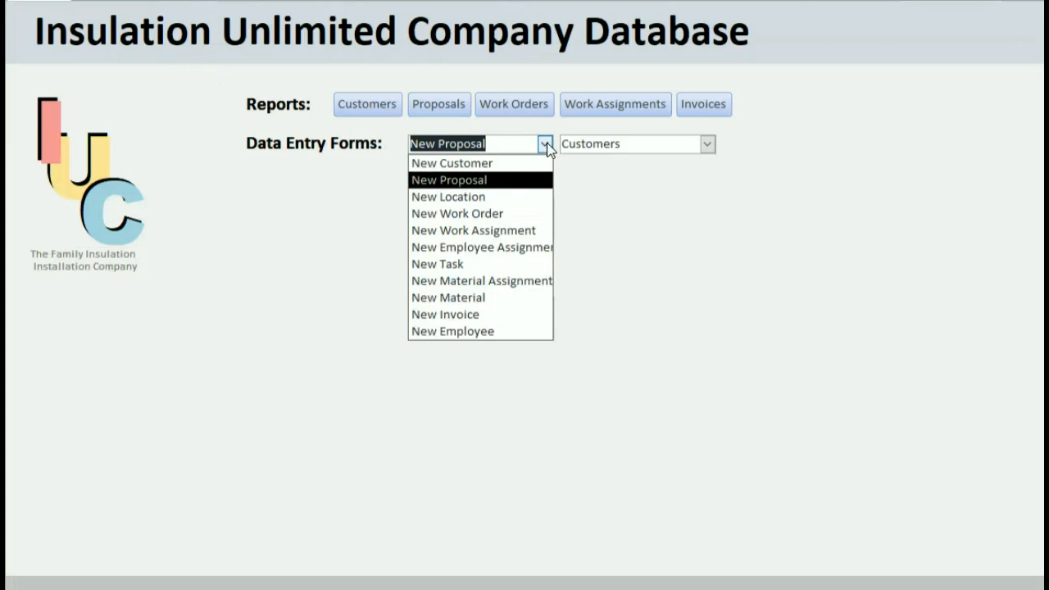
pyautogui.click(508, 196)
pyautogui.click(133, 42)
pyautogui.write('L777')
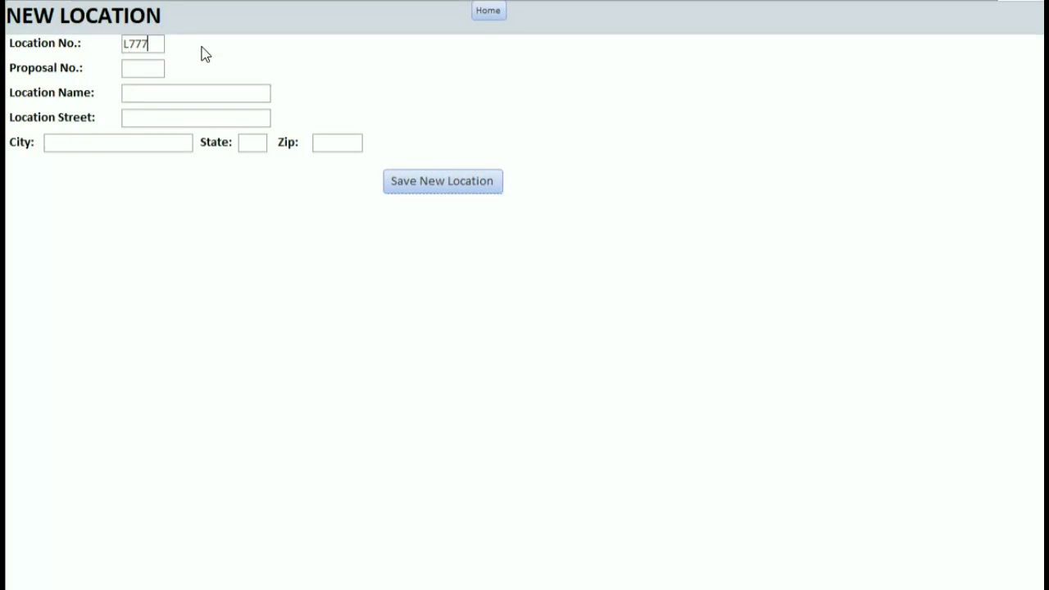
pyautogui.press('Tab')
pyautogui.write('P777')
pyautogui.press('Tab')
pyautogui.write('Richard Re')
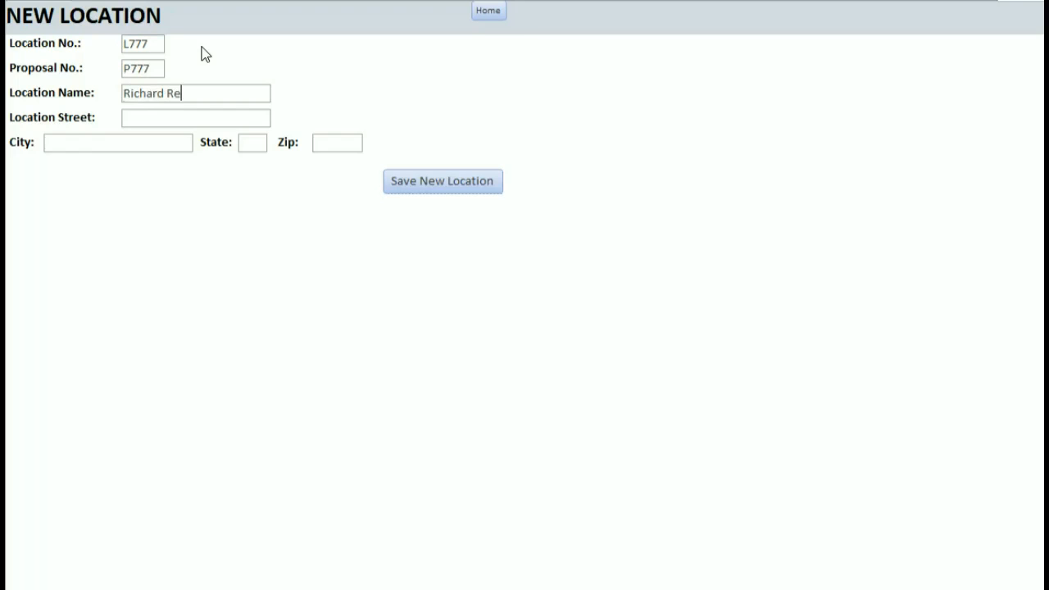
pyautogui.write('sidence')
# Fill in the location's city, state and zip code, save it, and return Home.
pyautogui.press('Tab')
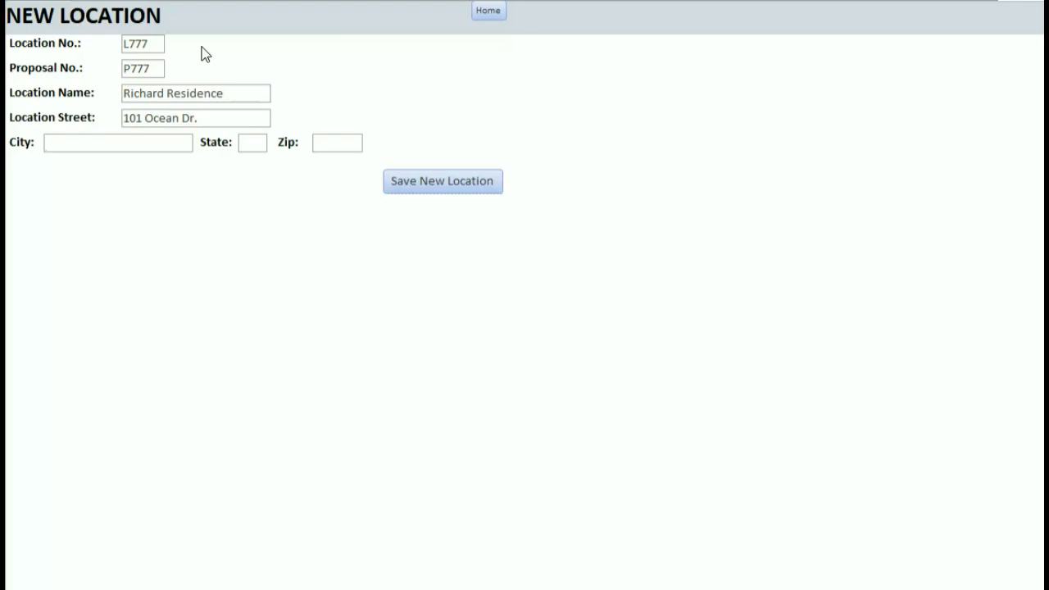
pyautogui.write('Baton Rouge')
pyautogui.press('Tab')
pyautogui.write('LA')
pyautogui.press('Tab')
pyautogui.write('70586')
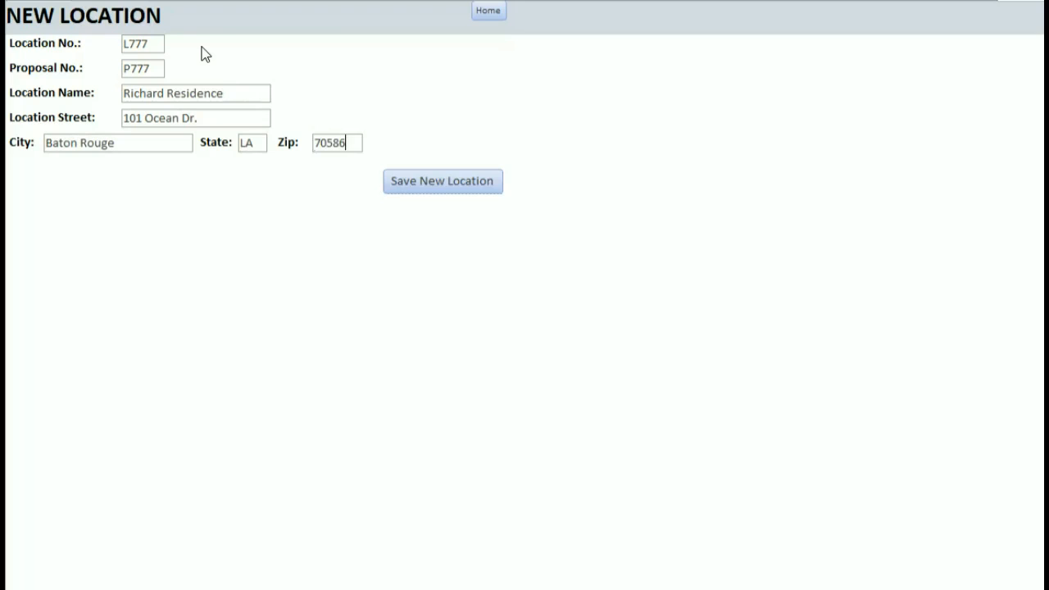
pyautogui.click(436, 187)
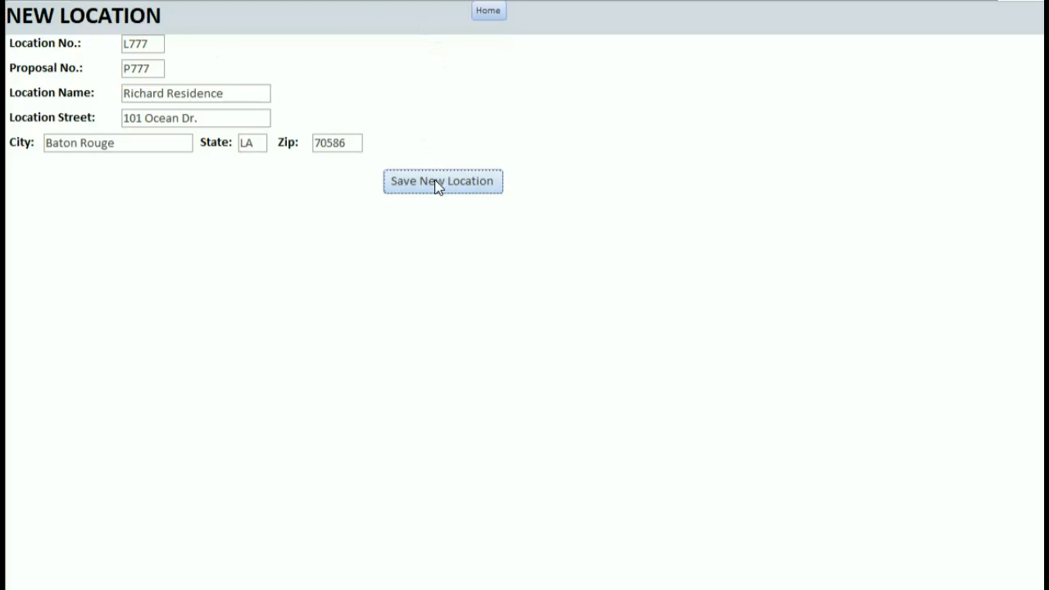
pyautogui.click(496, 10)
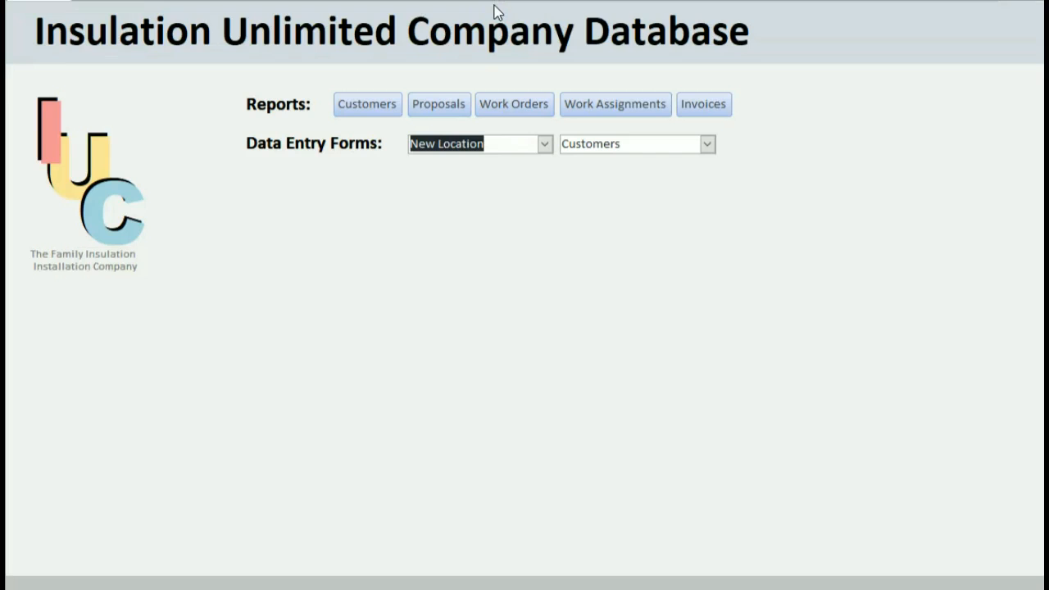
pyautogui.click(545, 143)
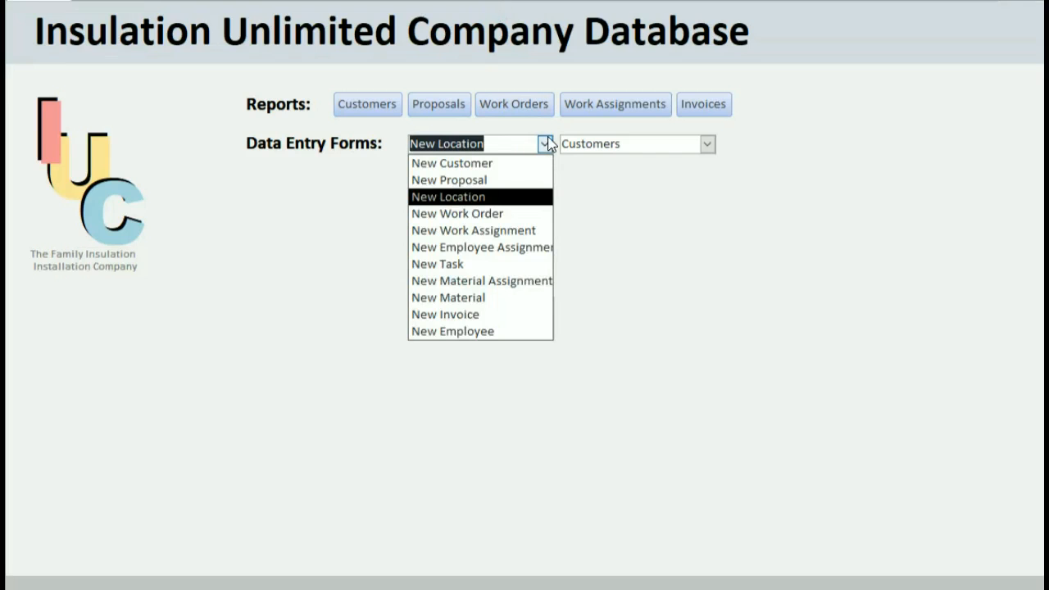
# Start work order W777 for P777, dated 8/9/16 and required by 9/1/16.
pyautogui.click(547, 214)
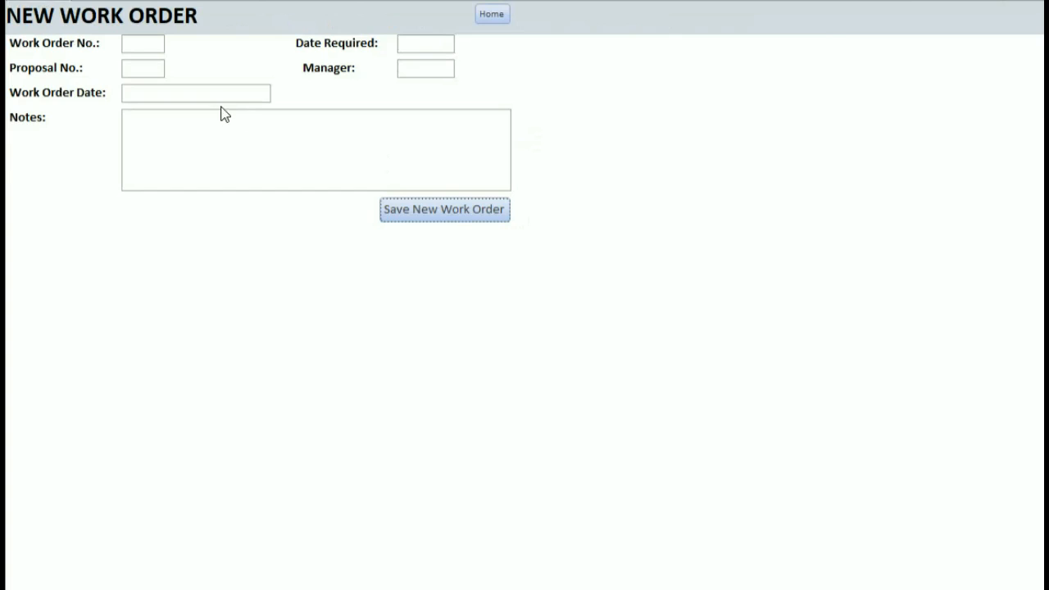
pyautogui.click(152, 44)
pyautogui.write('W777')
pyautogui.press('Tab')
pyautogui.write('P777')
pyautogui.press('Tab')
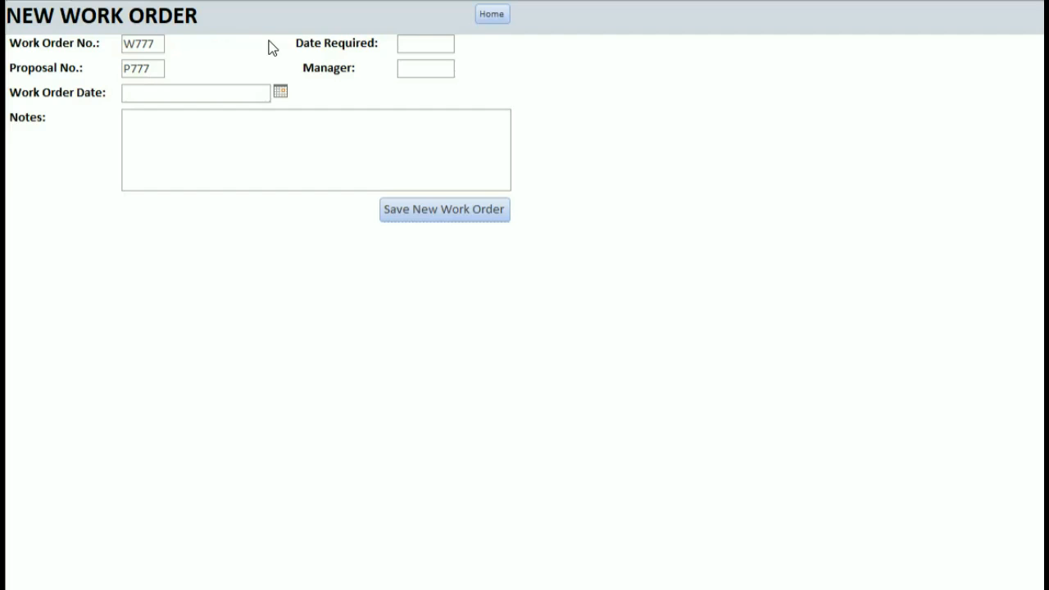
pyautogui.click(280, 92)
pyautogui.write('8/9/16')
pyautogui.click(418, 44)
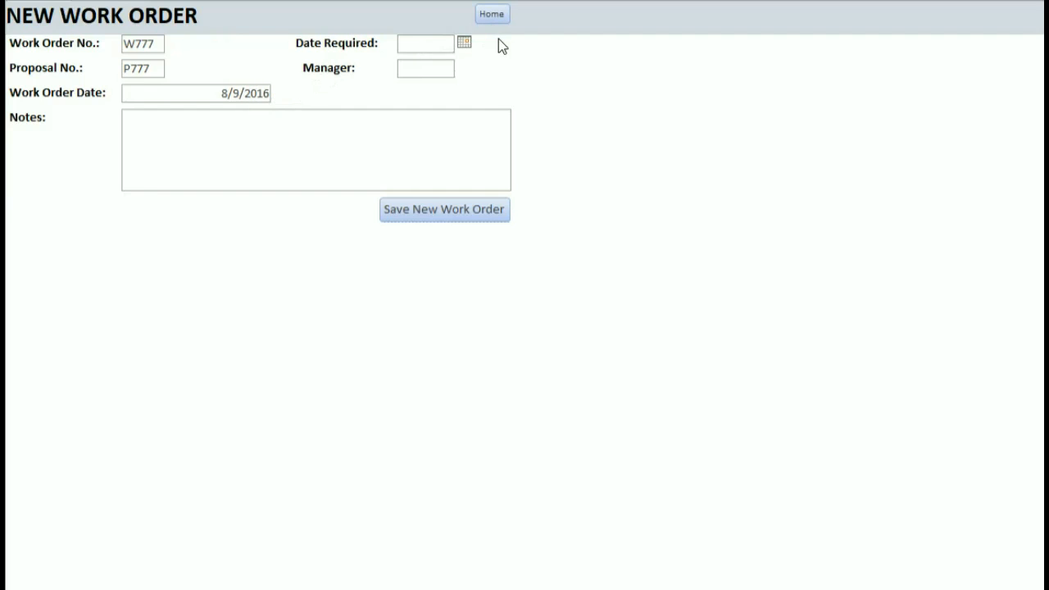
pyautogui.write('9/1/16')
# Enter the manager and the note 'Customer has flood damage, beware of mold!', then save and go Home.
pyautogui.click(445, 66)
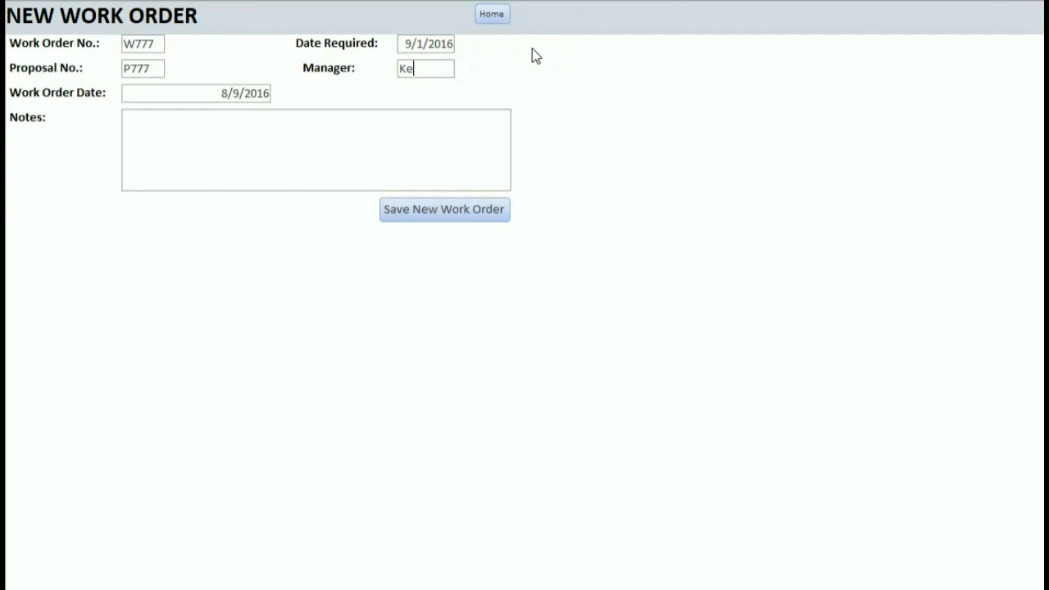
pyautogui.click(340, 164)
pyautogui.write('Custome')
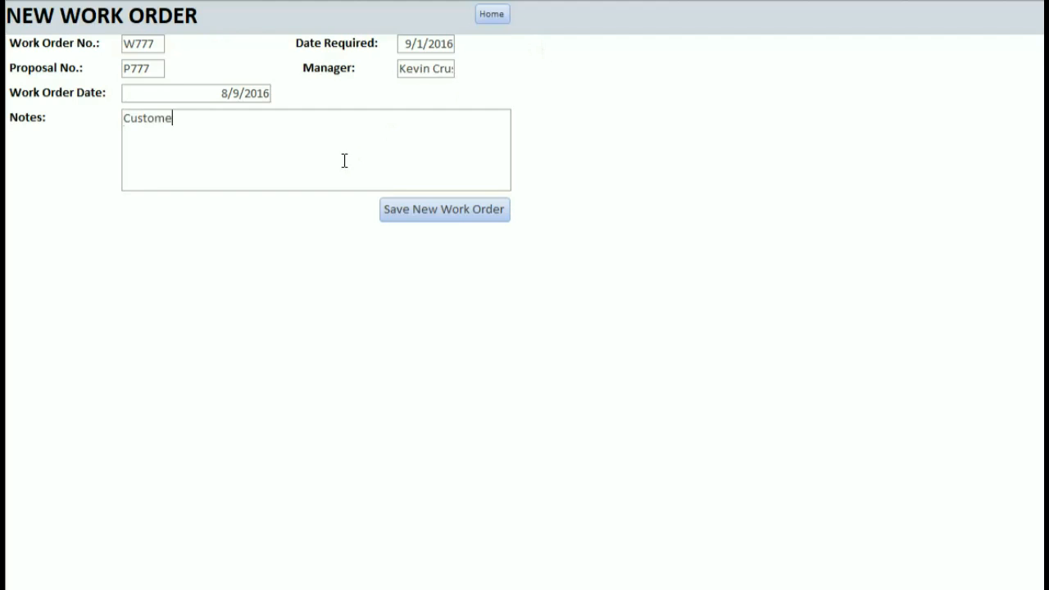
pyautogui.write('r has flood damage, ')
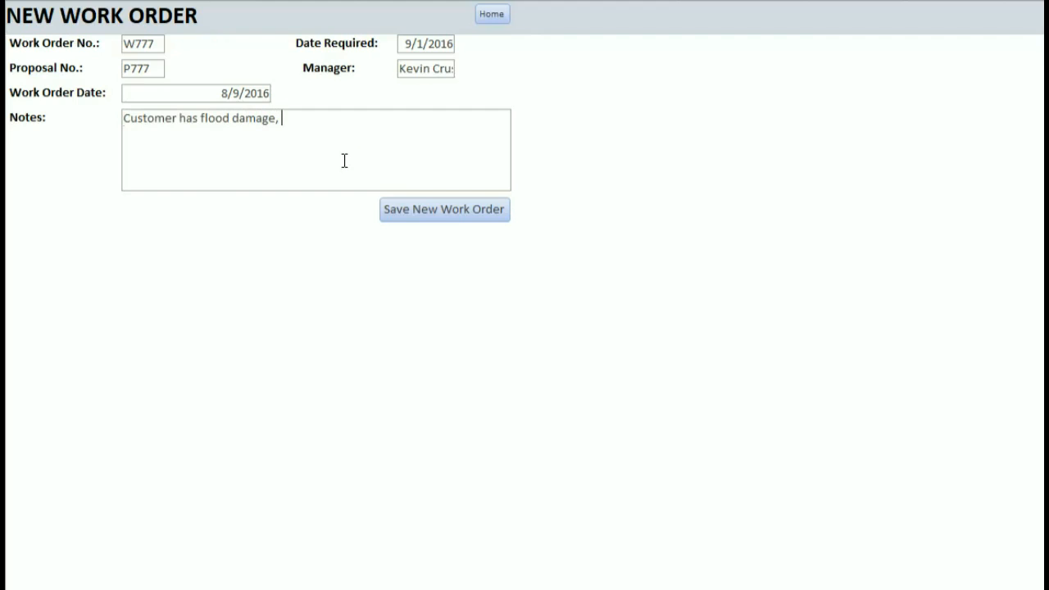
pyautogui.write('beware of mold!')
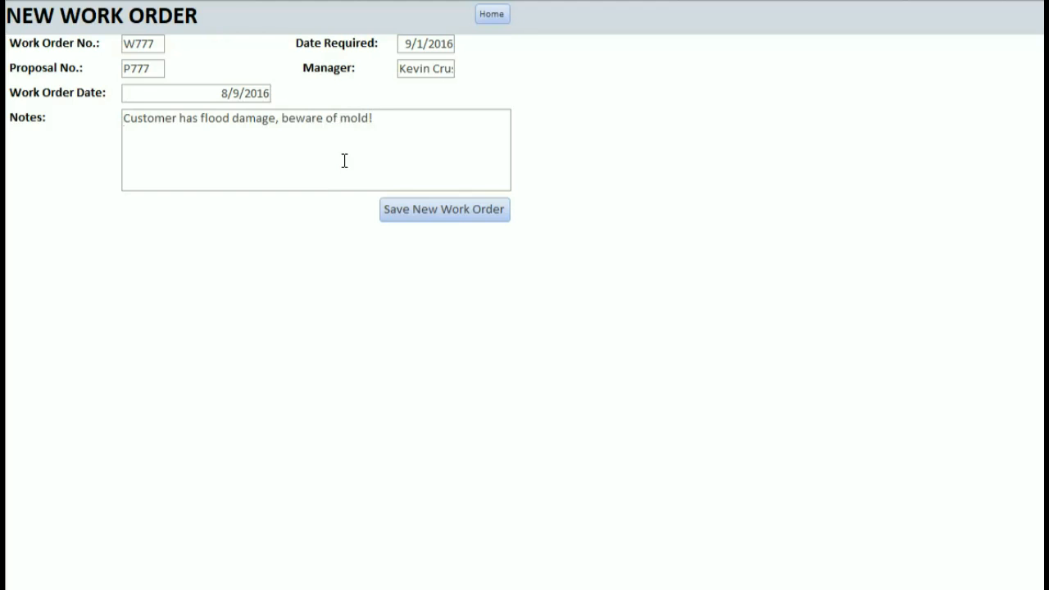
pyautogui.click(490, 209)
pyautogui.click(499, 10)
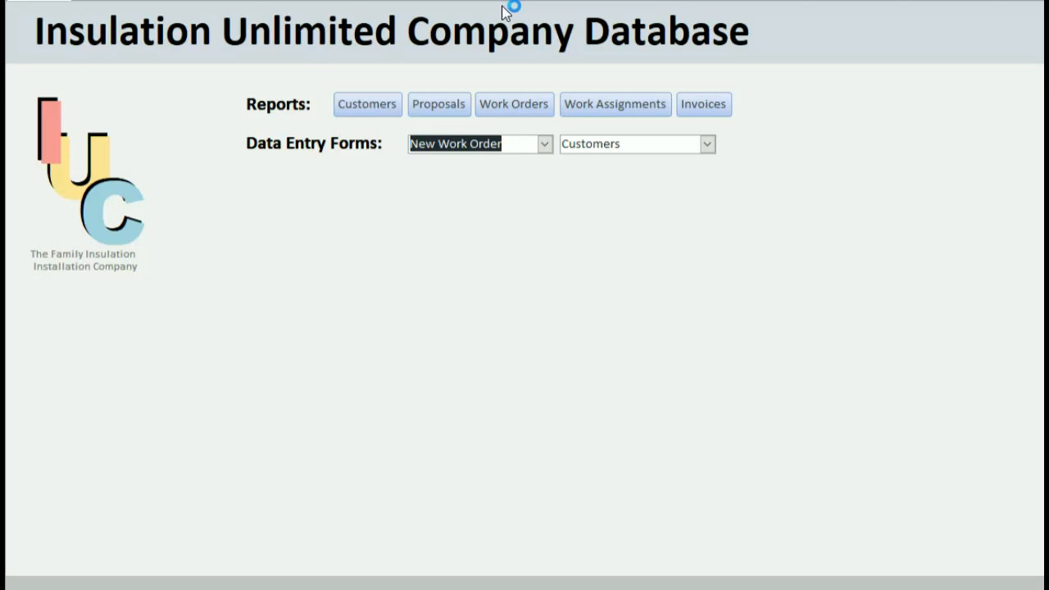
# Start work assignment A777 for W777, running from 8/3/16 to 9/1/16.
pyautogui.click(542, 143)
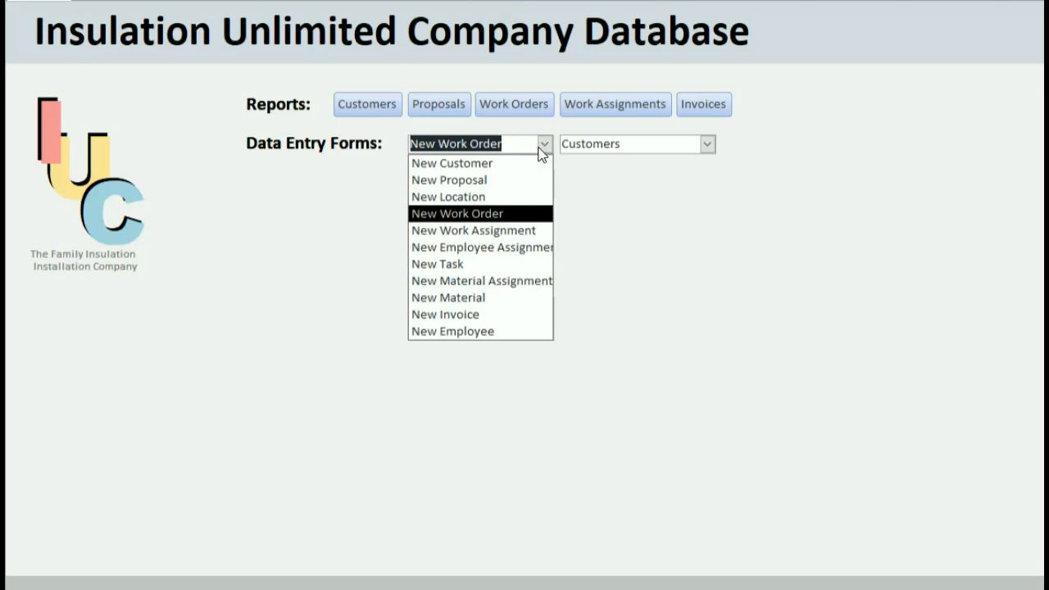
pyautogui.click(510, 234)
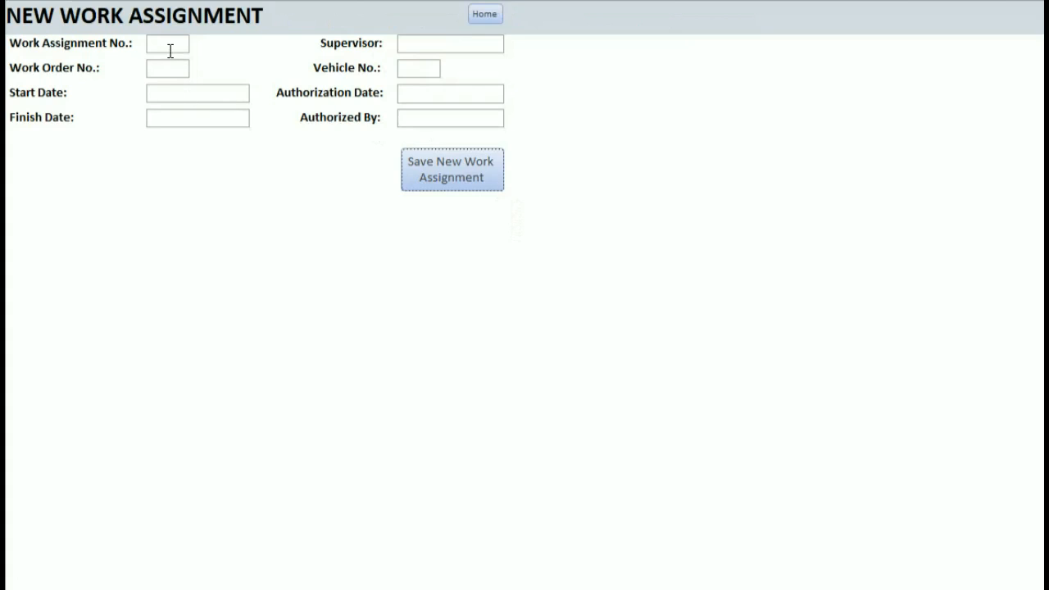
pyautogui.write('A777')
pyautogui.write('W')
pyautogui.press('Tab')
pyautogui.click(259, 92)
pyautogui.click(232, 87)
pyautogui.write('8/3/196')
pyautogui.press('BackSpace')
pyautogui.press('BackSpace')
pyautogui.write('6')
pyautogui.press('Tab')
pyautogui.write('9/1/16')
# Enter the supervisor, vehicle V001 and authorization date 8/1/16.
pyautogui.click(415, 43)
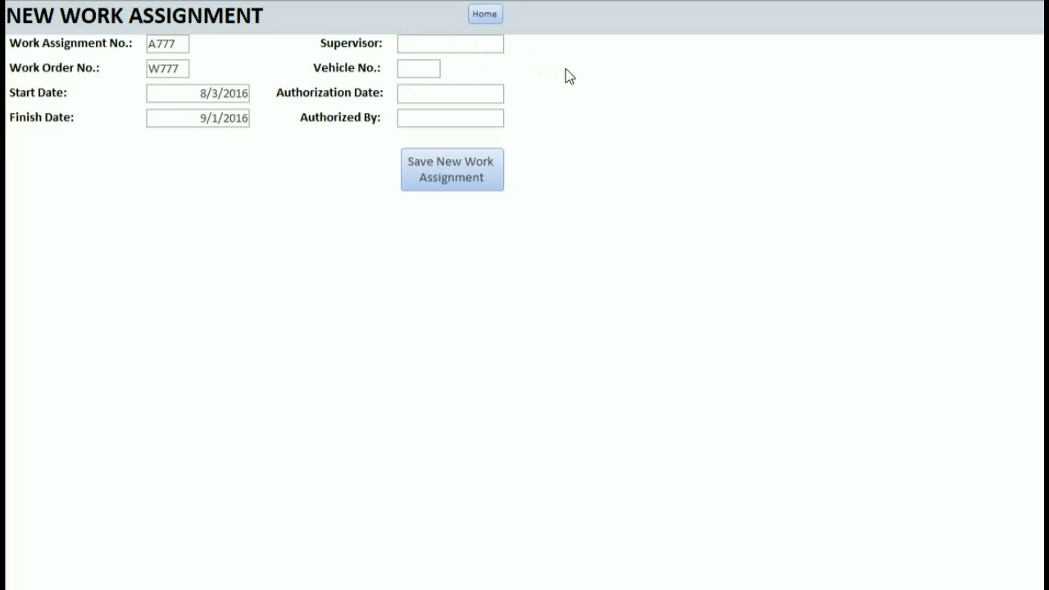
pyautogui.press('Tab')
pyautogui.write('V001')
pyautogui.press('Tab')
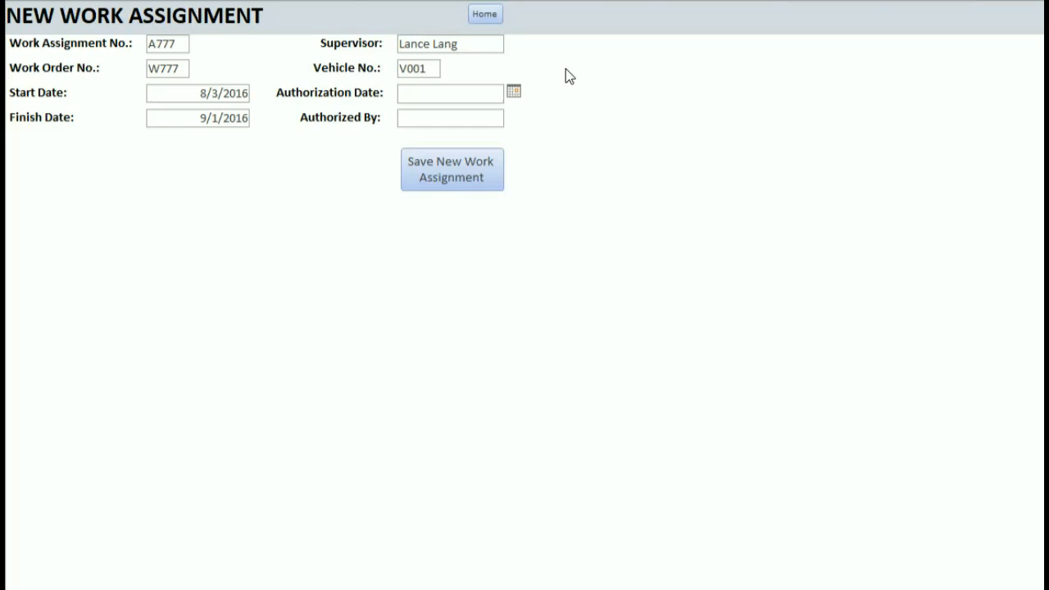
pyautogui.click(513, 92)
pyautogui.click(487, 93)
pyautogui.write('8/1/16')
# Enter who authorized the assignment, save it, and return Home.
pyautogui.click(491, 117)
pyautogui.click(470, 185)
pyautogui.click(494, 16)
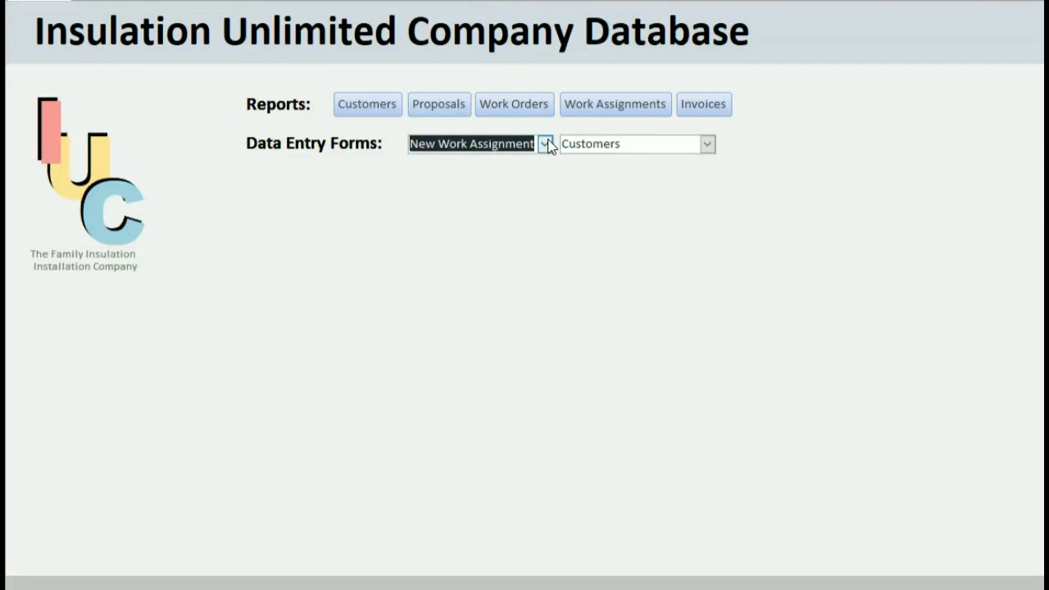
pyautogui.click(544, 144)
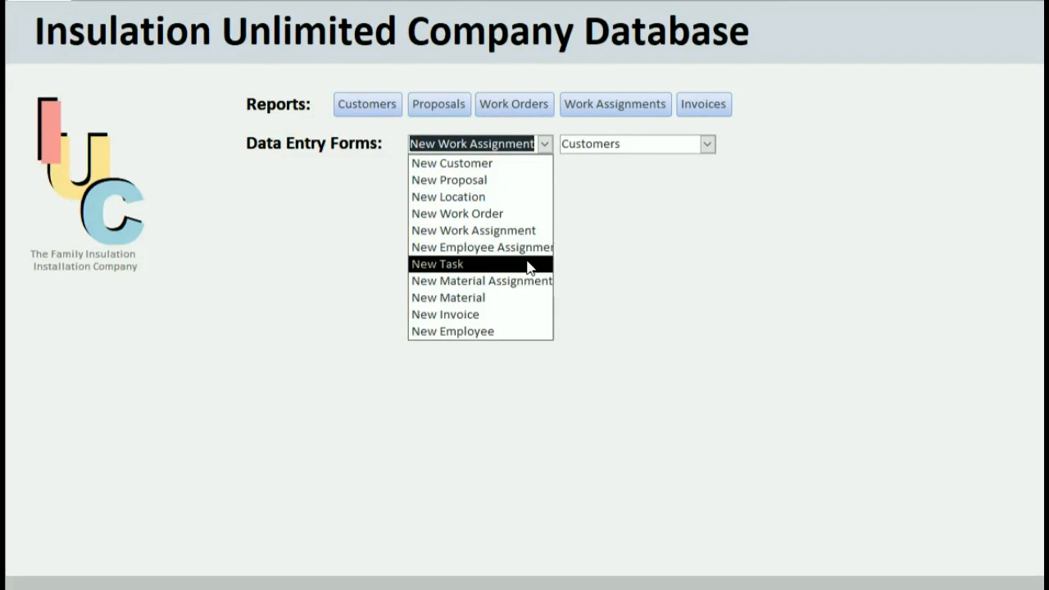
# Start new task T777 for location L777.
pyautogui.click(528, 265)
pyautogui.click(153, 46)
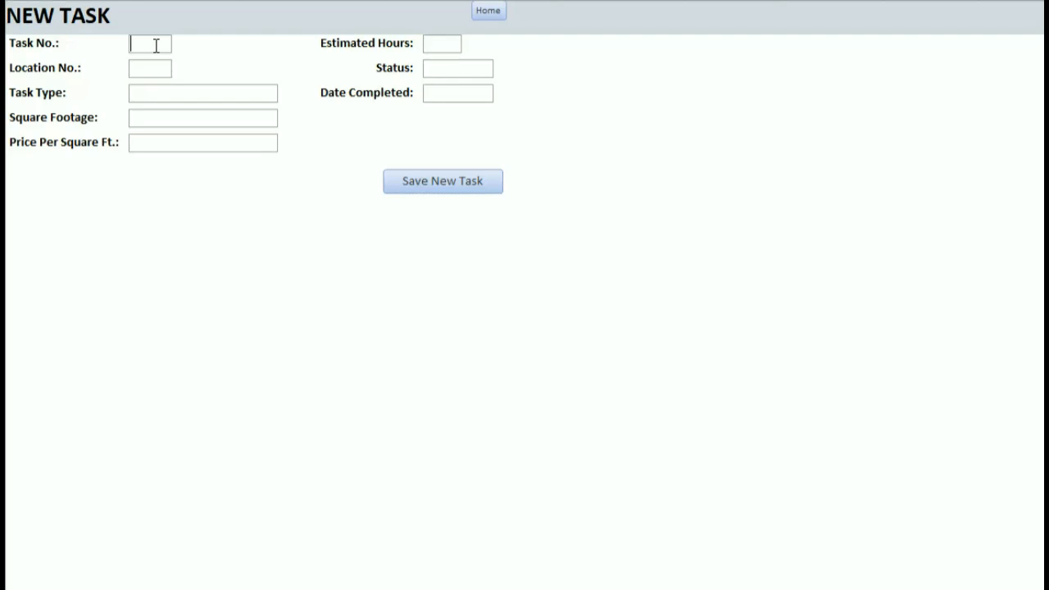
pyautogui.write('T787')
pyautogui.press('BackSpace')
pyautogui.write('7')
pyautogui.press('BackSpace')
pyautogui.write('7')
pyautogui.press('BackSpace')
pyautogui.press('BackSpace')
pyautogui.write('77')
pyautogui.press('Tab')
pyautogui.write('L777')
# Make it Wall Insulation: 1000 sq ft at 5 per sq ft, 160 estimated hours.
pyautogui.press('Tab')
pyautogui.write('Wall Insulation')
pyautogui.press('Tab')
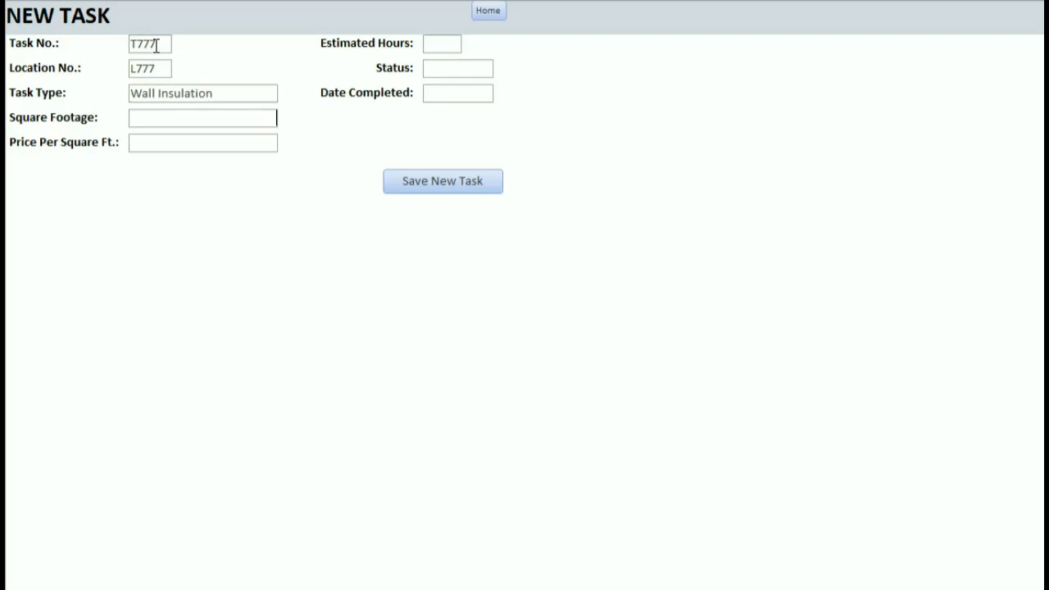
pyautogui.write('1000')
pyautogui.press('Tab')
pyautogui.write('5')
pyautogui.click(429, 39)
pyautogui.write('160')
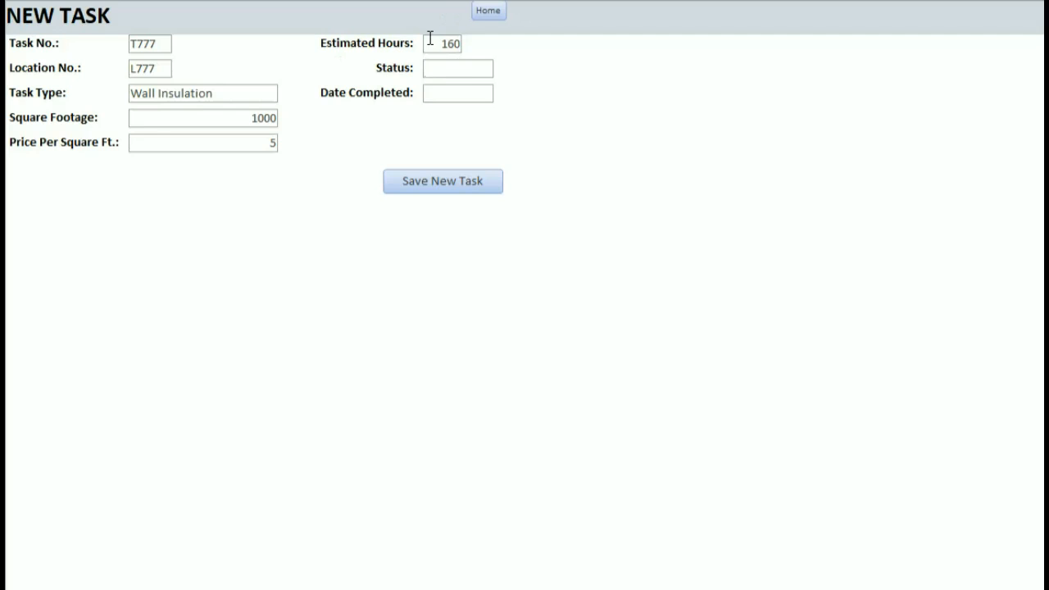
# Mark the task Complete on 9/1/16, save it, and return Home.
pyautogui.press('Tab')
pyautogui.write('Complete')
pyautogui.press('Tab')
pyautogui.click(501, 94)
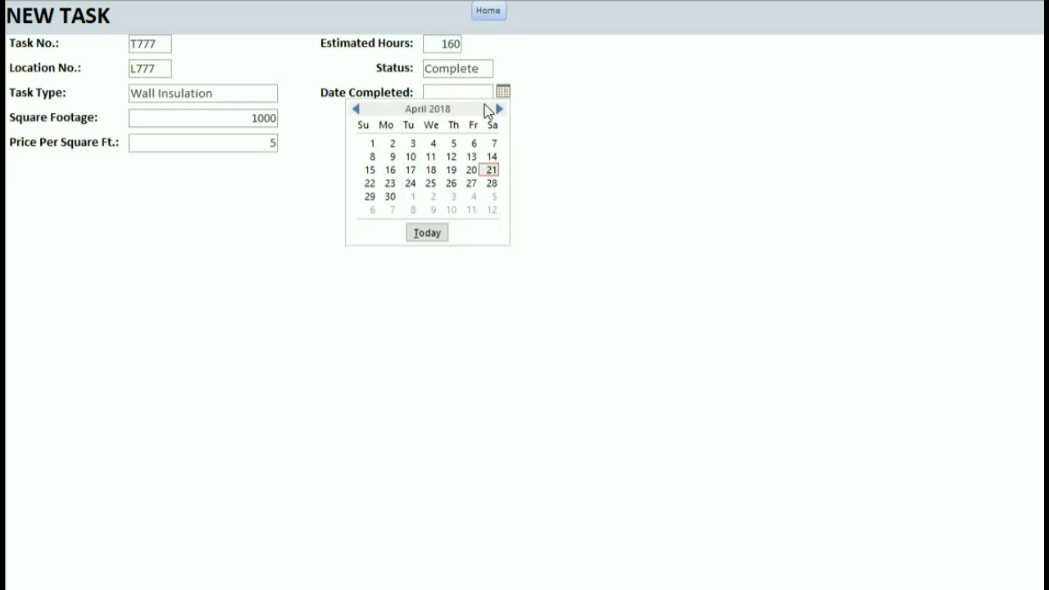
pyautogui.click(482, 95)
pyautogui.write('9/1/16')
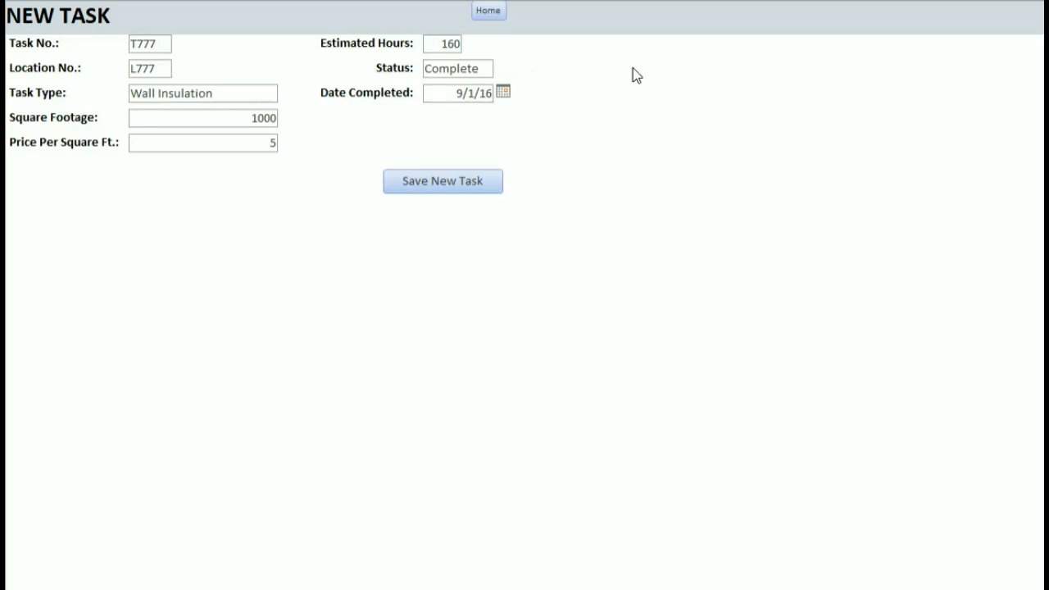
pyautogui.click(489, 183)
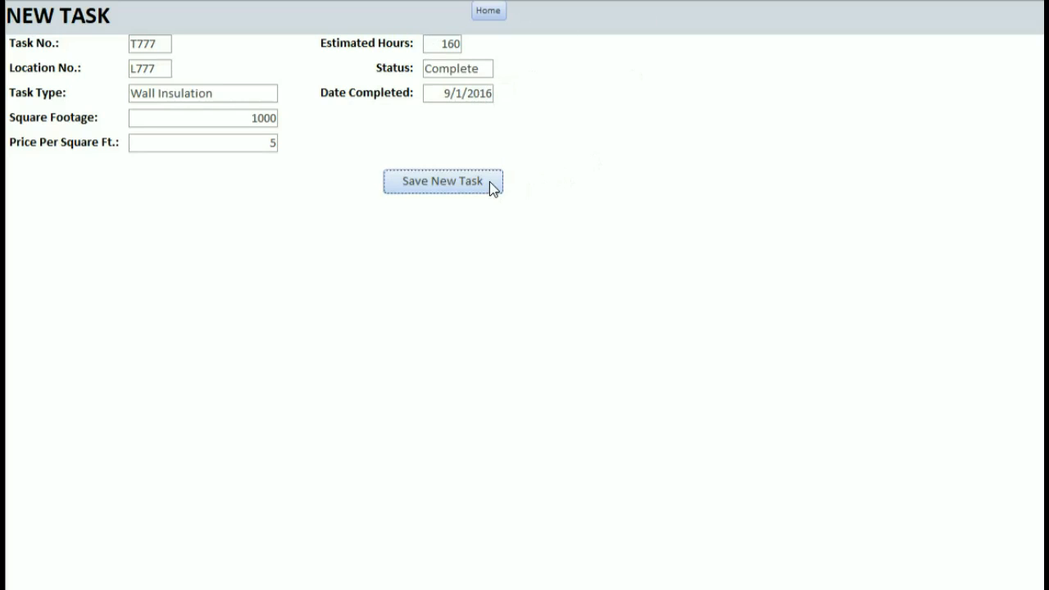
pyautogui.click(492, 12)
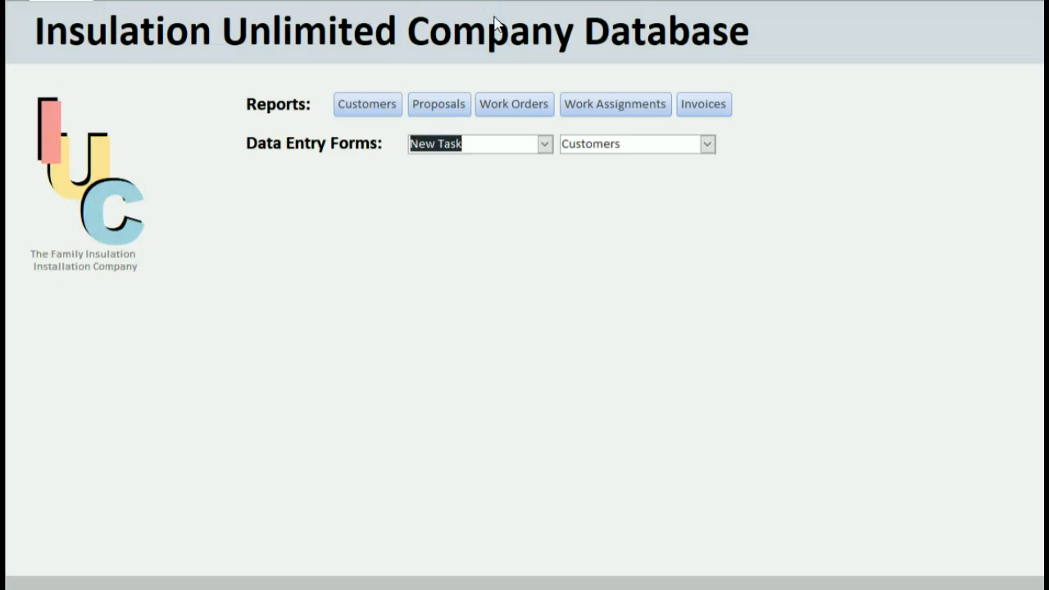
pyautogui.click(545, 145)
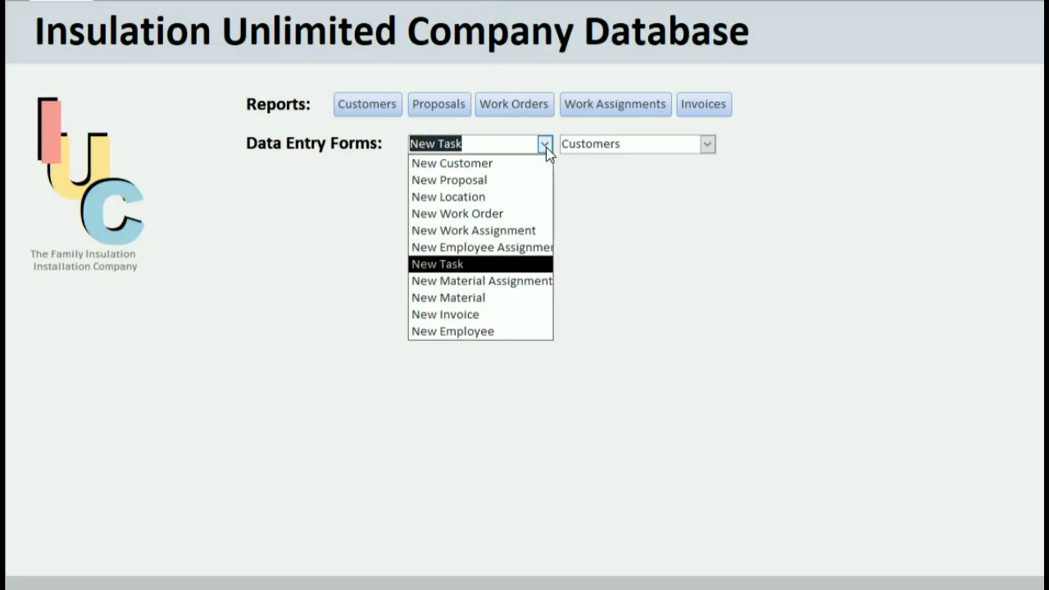
# Start employee assignment A777 for E001 with 40 hours estimated and 40 used.
pyautogui.click(518, 249)
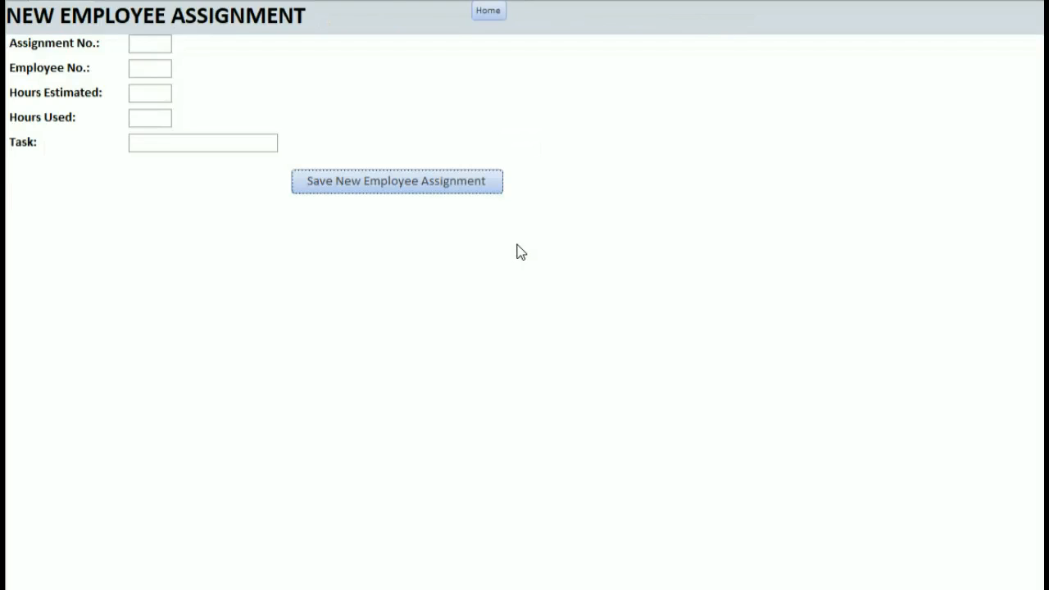
pyautogui.click(147, 42)
pyautogui.write('A777')
pyautogui.press('Tab')
pyautogui.write('E001')
pyautogui.press('Tab')
pyautogui.write('40')
pyautogui.press('Tab')
pyautogui.write('40')
# Set the task to Wall Insulation and save the employee assignment.
pyautogui.press('Tab')
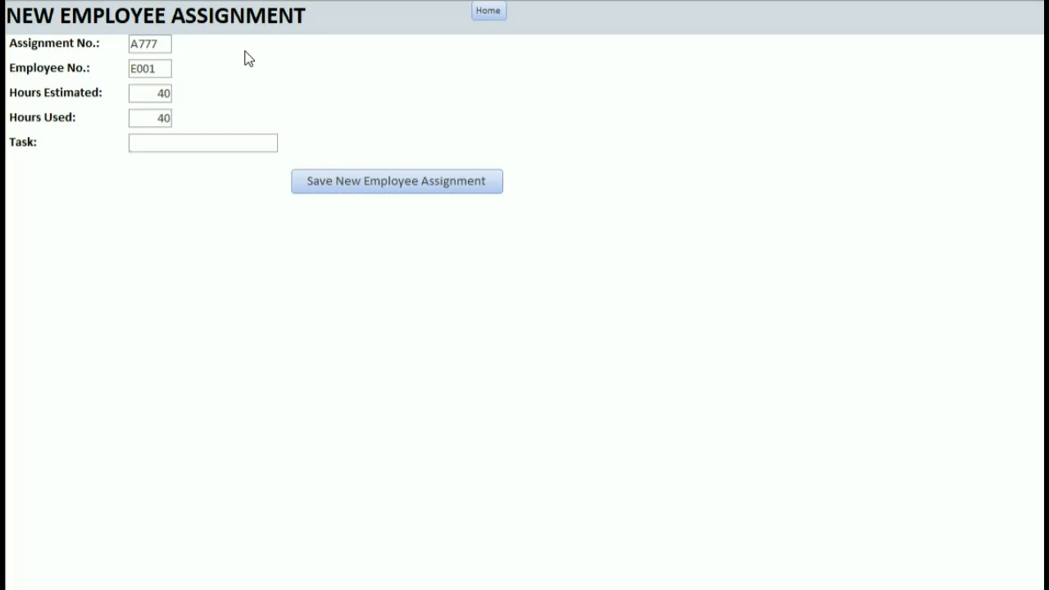
pyautogui.write('Wa;')
pyautogui.press('BackSpace')
pyautogui.press('BackSpace')
pyautogui.write('ll Insulation')
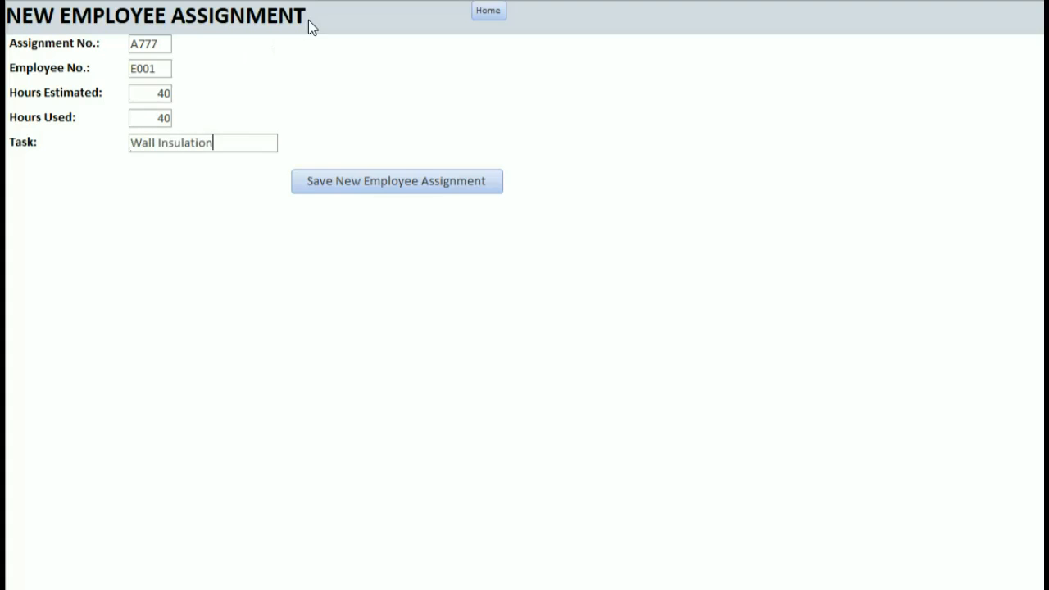
pyautogui.click(409, 180)
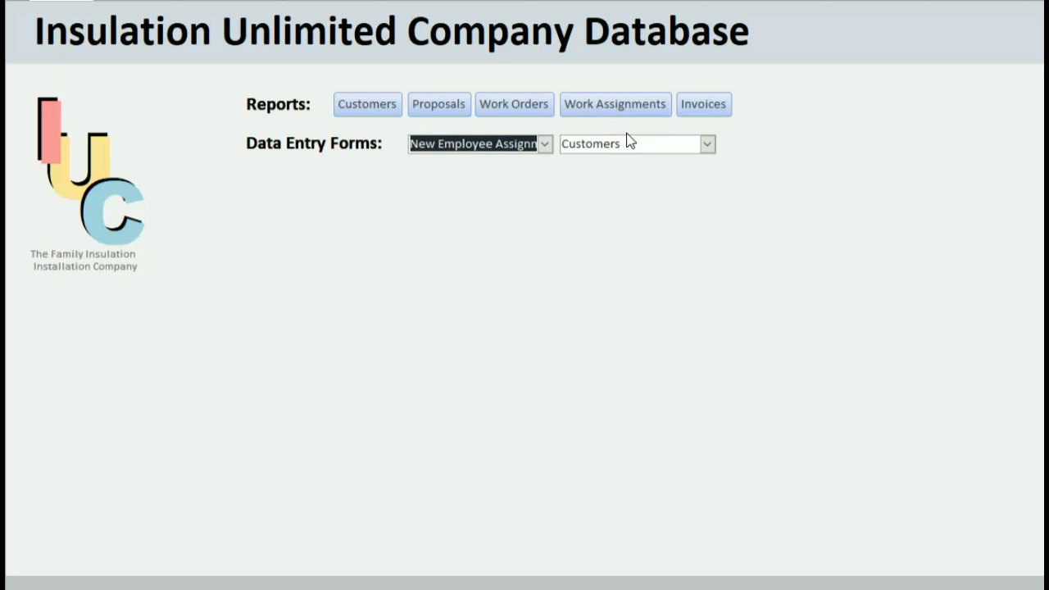
# Add assignment A777 for employee E002 with 40 hours estimated and 40 used on Wall Insulation.
pyautogui.click(544, 144)
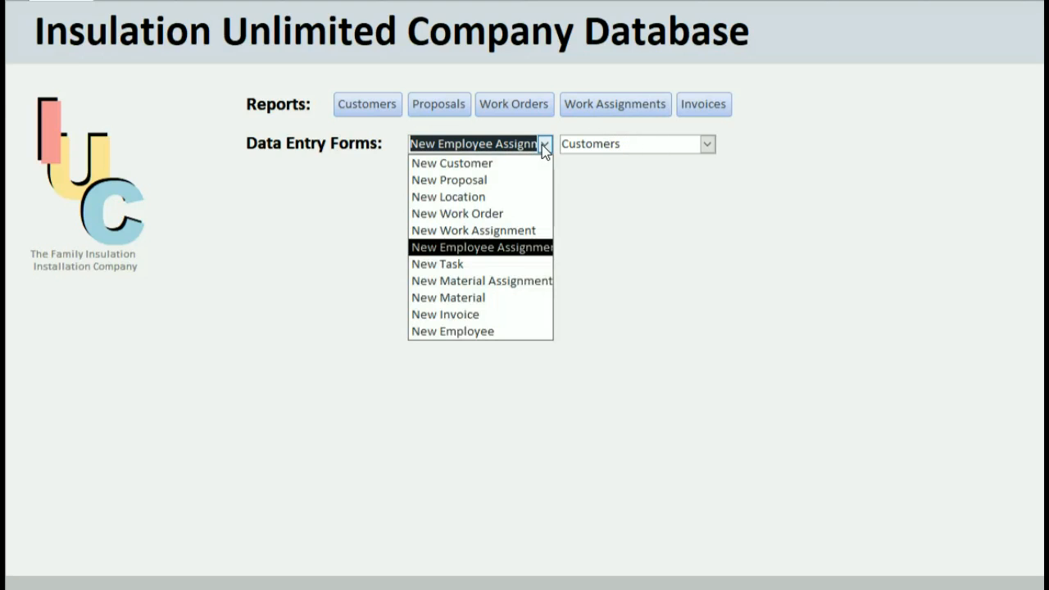
pyautogui.click(496, 248)
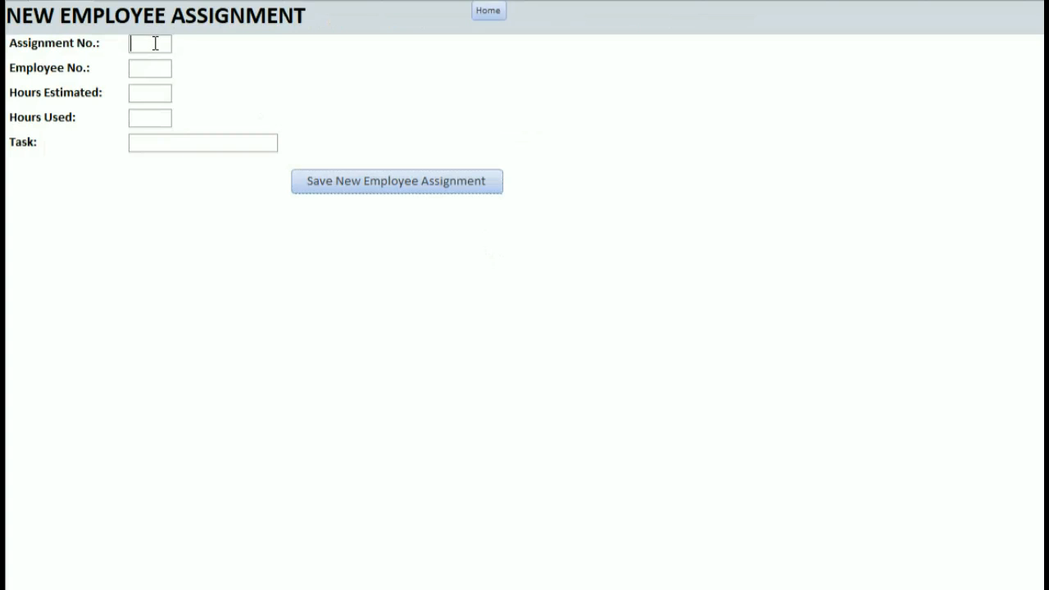
pyautogui.write('E')
pyautogui.press('BackSpace')
pyautogui.write('A77')
pyautogui.press('Tab')
pyautogui.write('E002')
pyautogui.press('Tab')
pyautogui.write('40')
pyautogui.press('Tab')
pyautogui.write('40')
pyautogui.press('Tab')
pyautogui.write('Wall Insulation')
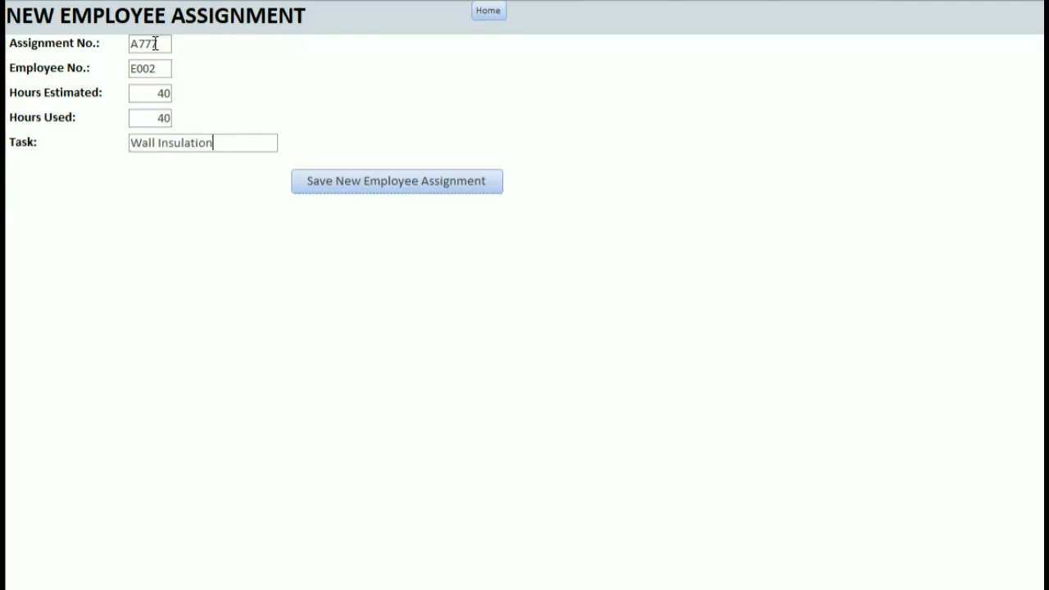
pyautogui.click(458, 183)
# Add assignment A777 for employee E003, 40 hours estimated and used, on Wall Insulation.
pyautogui.click(543, 144)
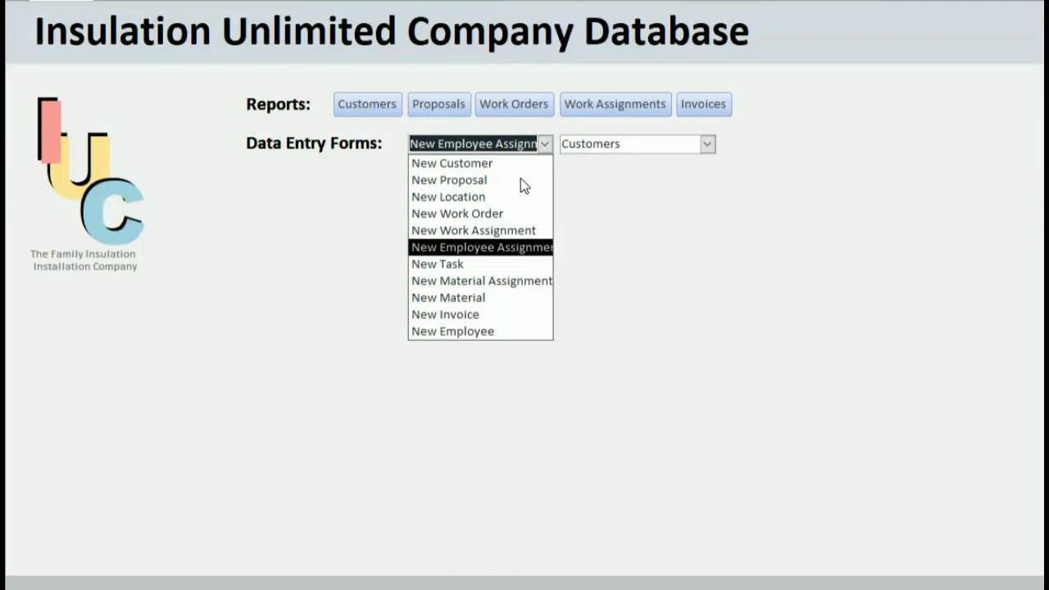
pyautogui.click(505, 248)
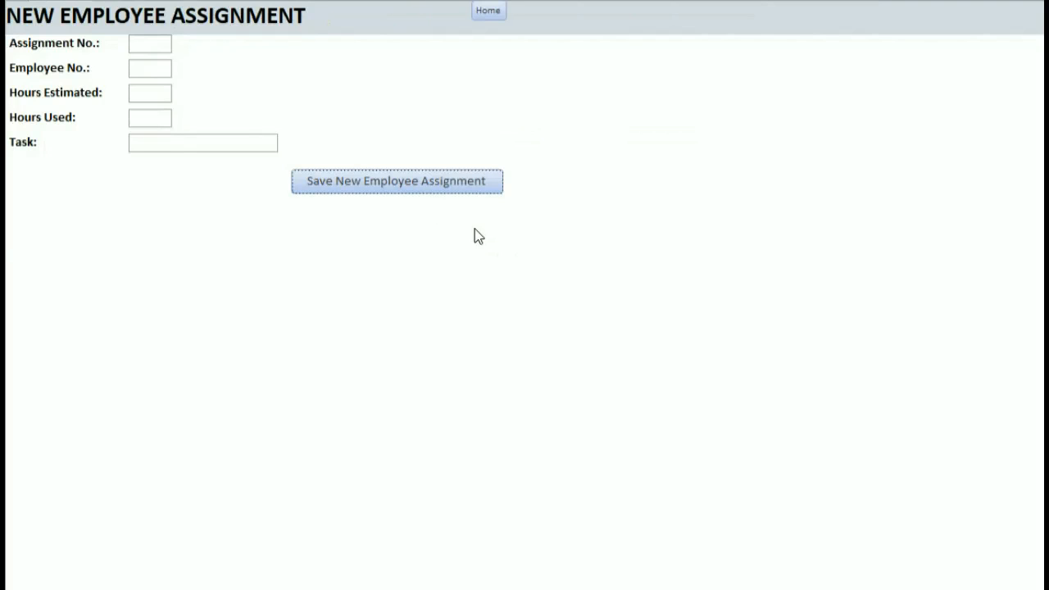
pyautogui.click(165, 44)
pyautogui.write('A777')
pyautogui.press('Tab')
pyautogui.write('E003')
pyautogui.press('Tab')
pyautogui.write('40')
pyautogui.press('Tab')
pyautogui.write('40')
pyautogui.press('Tab')
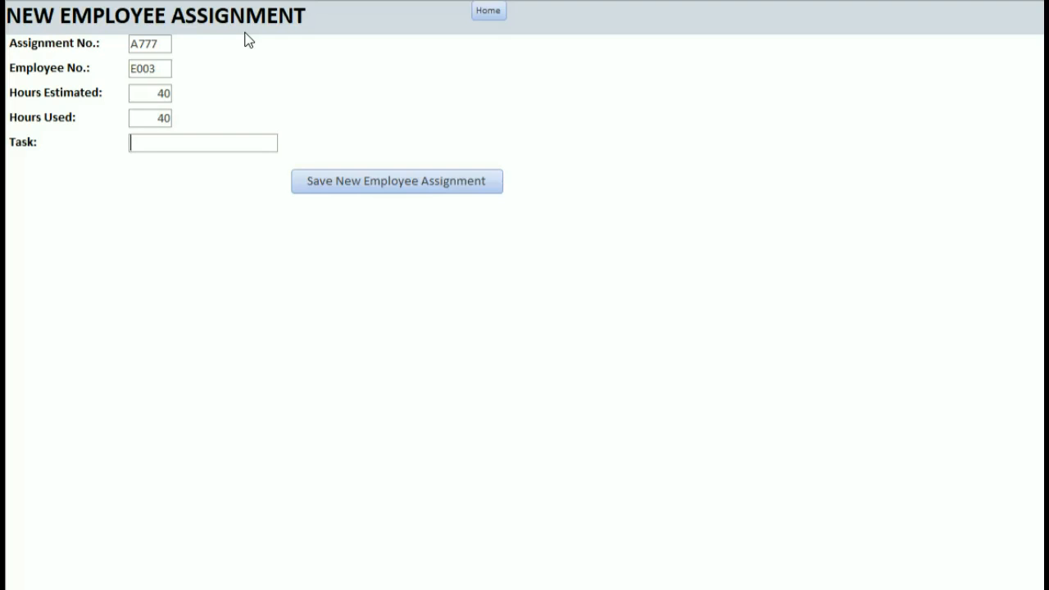
pyautogui.write('Wall Inuslation')
pyautogui.press('BackSpace')
pyautogui.press('BackSpace')
pyautogui.press('BackSpace')
pyautogui.press('BackSpace')
pyautogui.press('BackSpace')
pyautogui.press('BackSpace')
pyautogui.press('BackSpace')
pyautogui.write('l')
pyautogui.press('BackSpace')
pyautogui.press('BackSpace')
pyautogui.write('sulation')
pyautogui.click(345, 185)
# Add assignment A777 for employee E004, 40 hours estimated and used, on Wall Insulation.
pyautogui.click(545, 144)
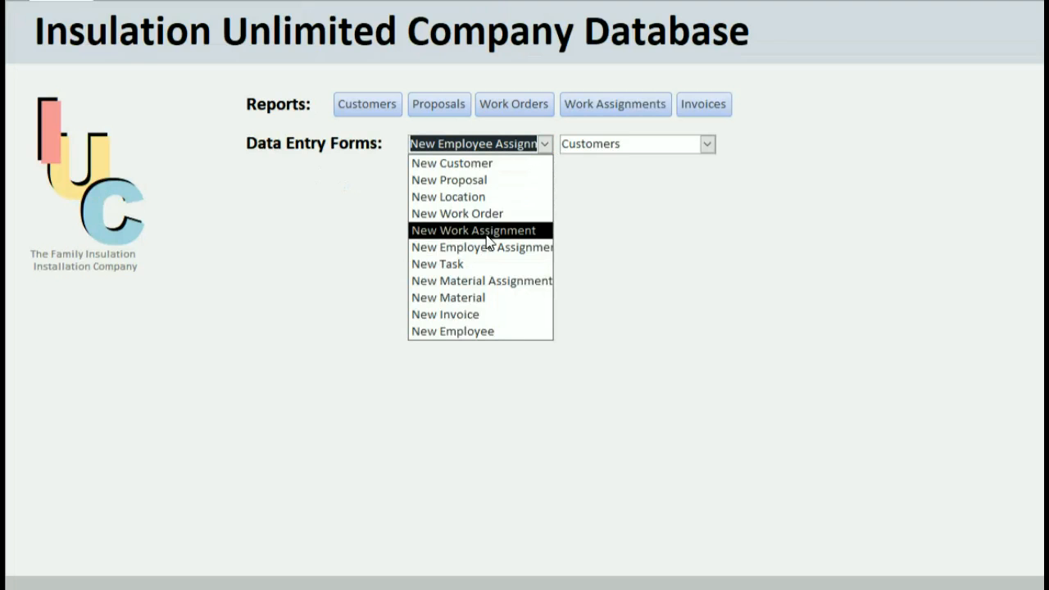
pyautogui.click(463, 246)
pyautogui.click(157, 43)
pyautogui.write('A777')
pyautogui.press('Tab')
pyautogui.write('E004')
pyautogui.press('Tab')
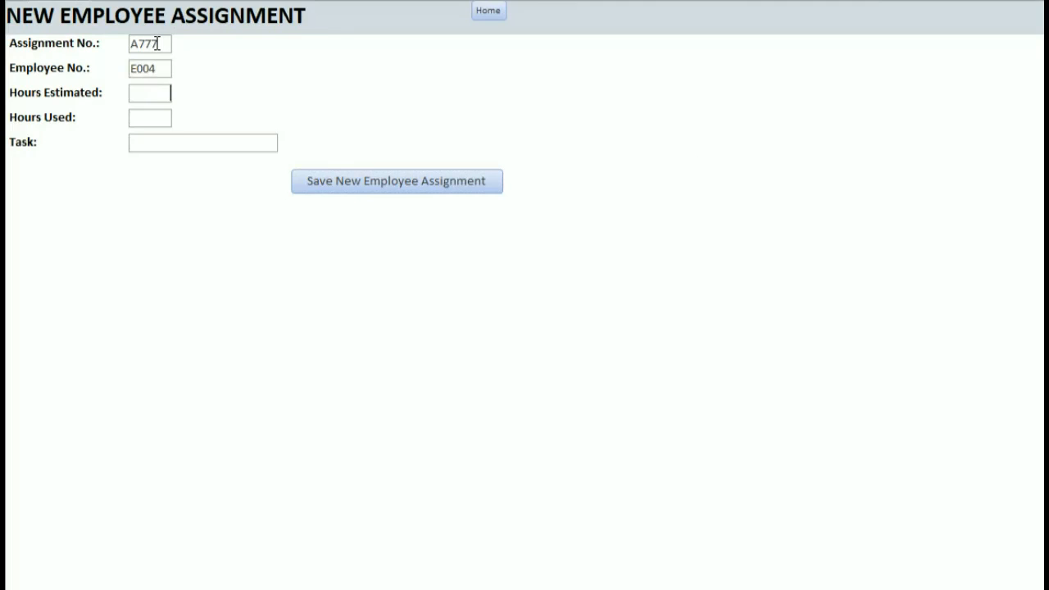
pyautogui.write('40')
pyautogui.press('Tab')
pyautogui.write('40')
pyautogui.write('Wall Insul')
pyautogui.write('ation')
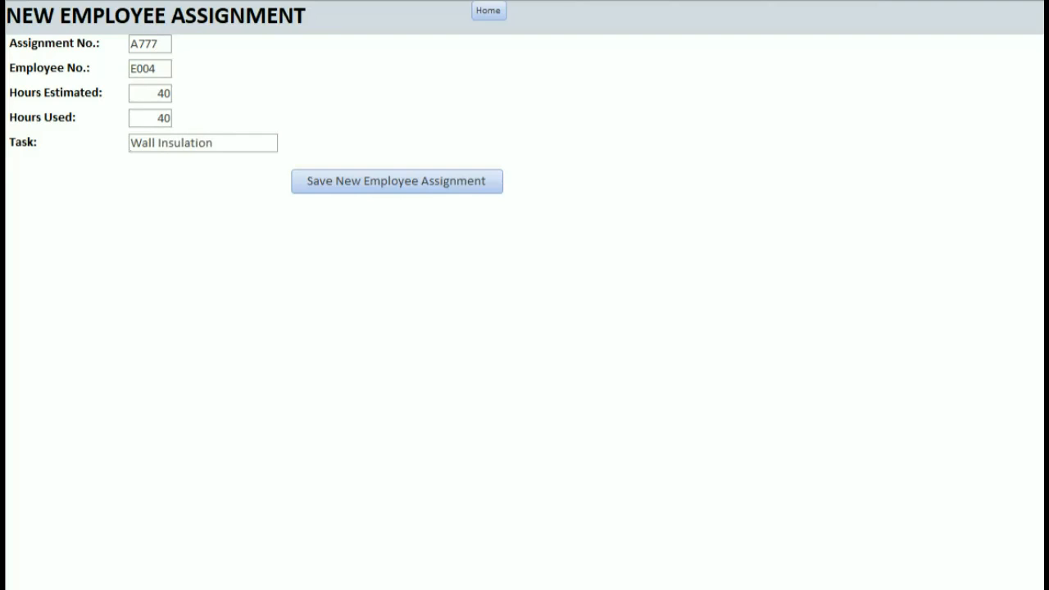
pyautogui.click(365, 195)
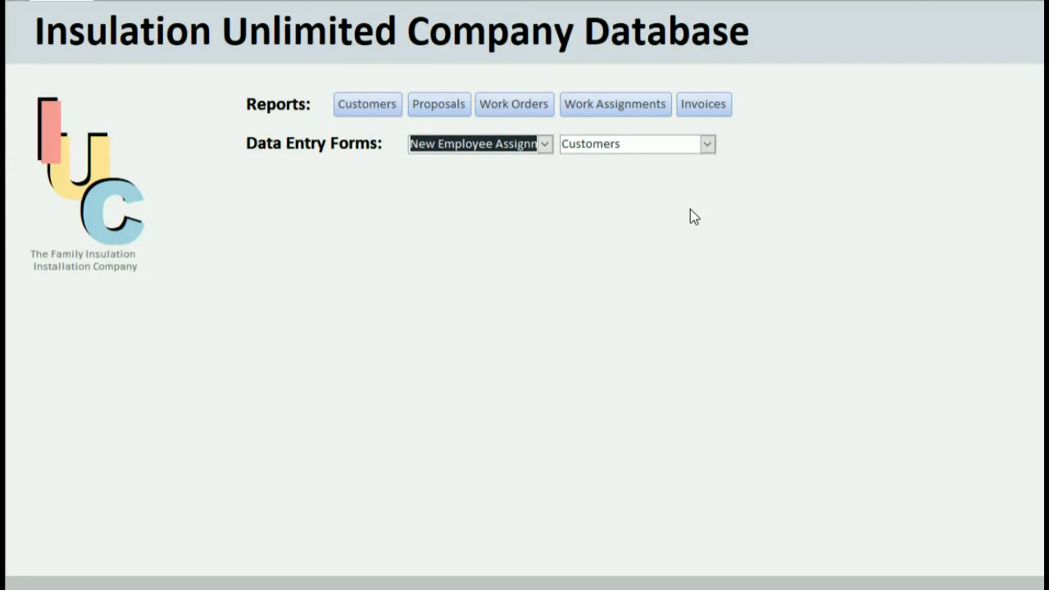
# Save material assignment A777 for M111 with 100 sent and 100 used on Wall Insulation.
pyautogui.click(544, 143)
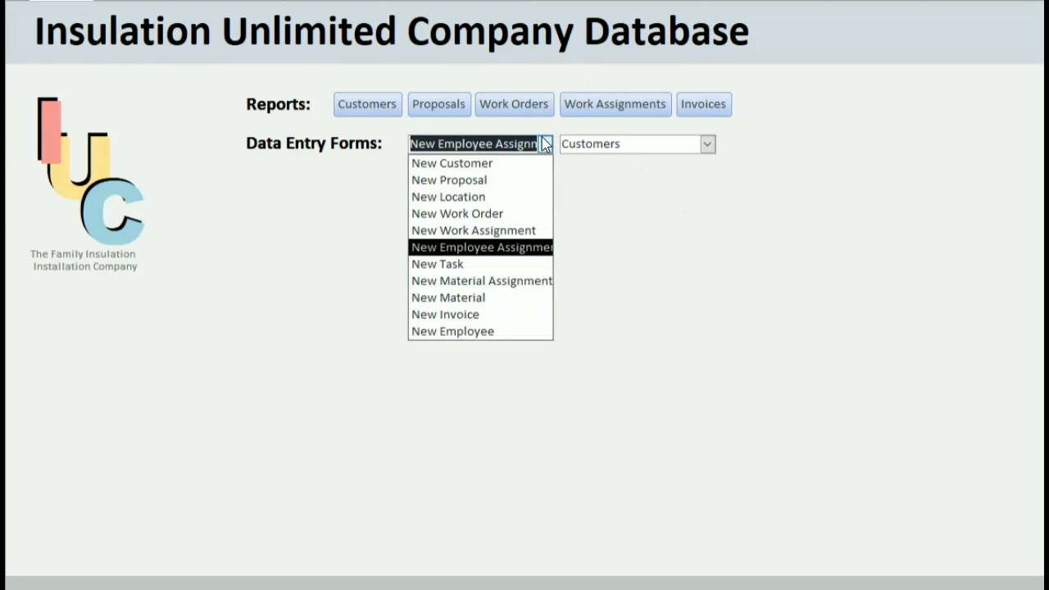
pyautogui.click(497, 281)
pyautogui.click(155, 43)
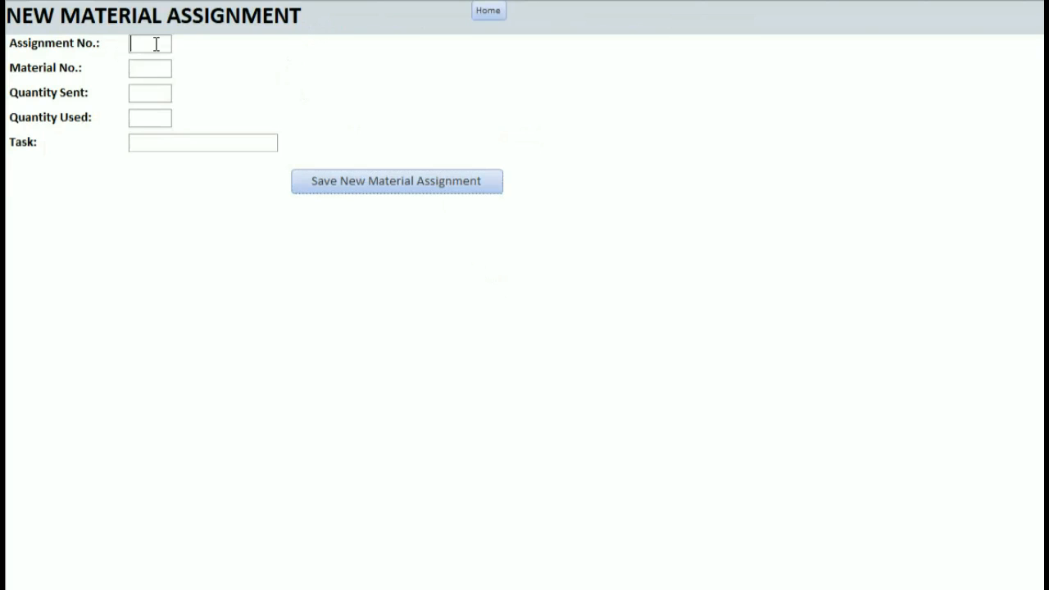
pyautogui.write('A777')
pyautogui.press('Tab')
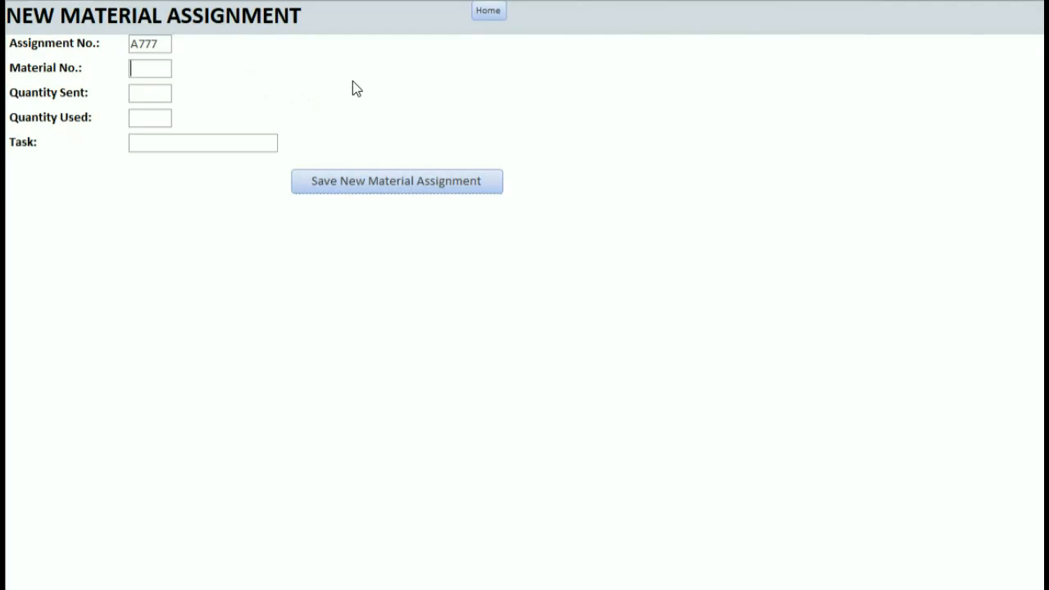
pyautogui.write('M111')
pyautogui.press('Tab')
pyautogui.write('100')
pyautogui.press('Tab')
pyautogui.write('100')
pyautogui.press('Tab')
pyautogui.write('Wall Insulation')
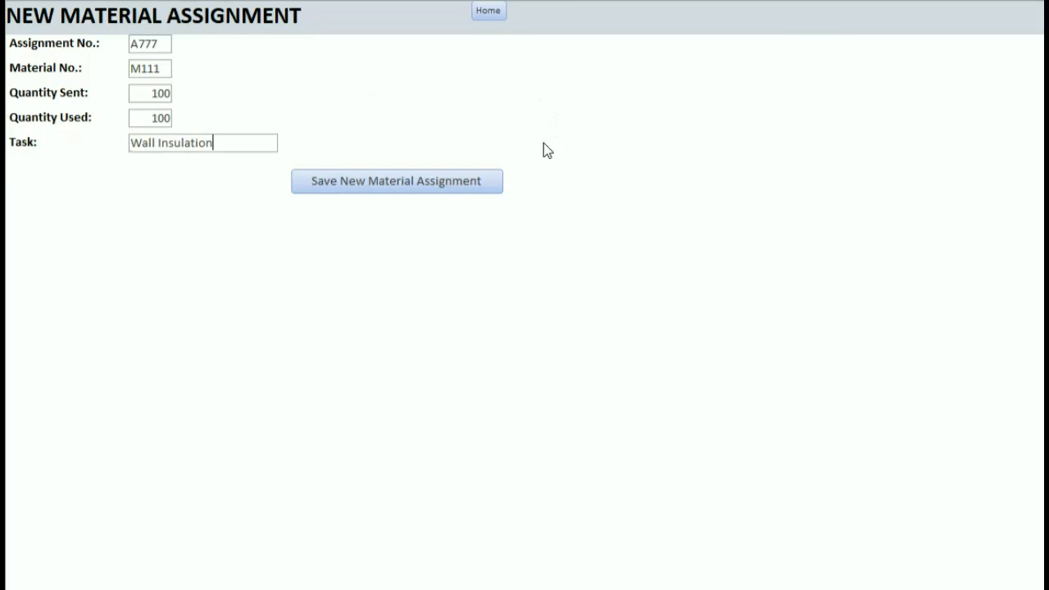
pyautogui.click(489, 183)
# Save material assignment A777 for M112 with 100 sent and 100 used on Wall Insulation.
pyautogui.click(544, 144)
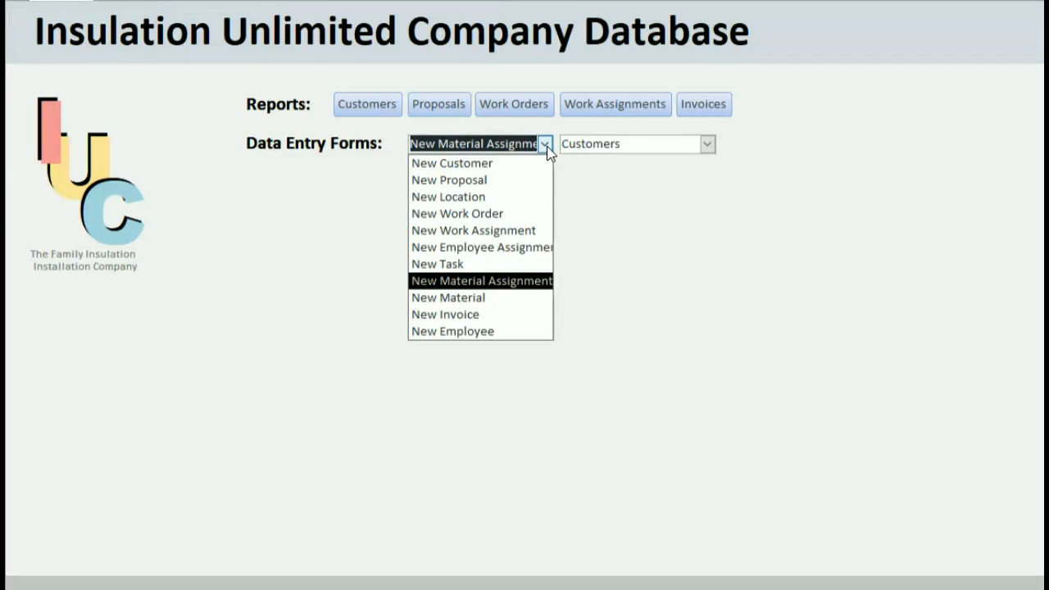
pyautogui.click(534, 279)
pyautogui.click(140, 43)
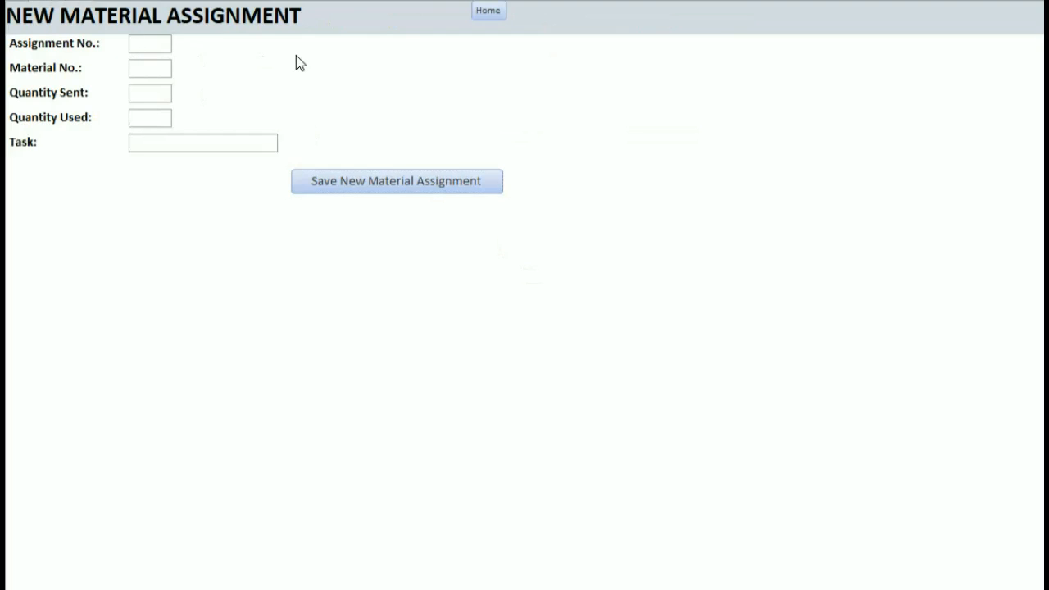
pyautogui.write('A777')
pyautogui.press('Tab')
pyautogui.write('M112')
pyautogui.press('Tab')
pyautogui.write('100')
pyautogui.press('Tab')
pyautogui.write('100')
pyautogui.press('Tab')
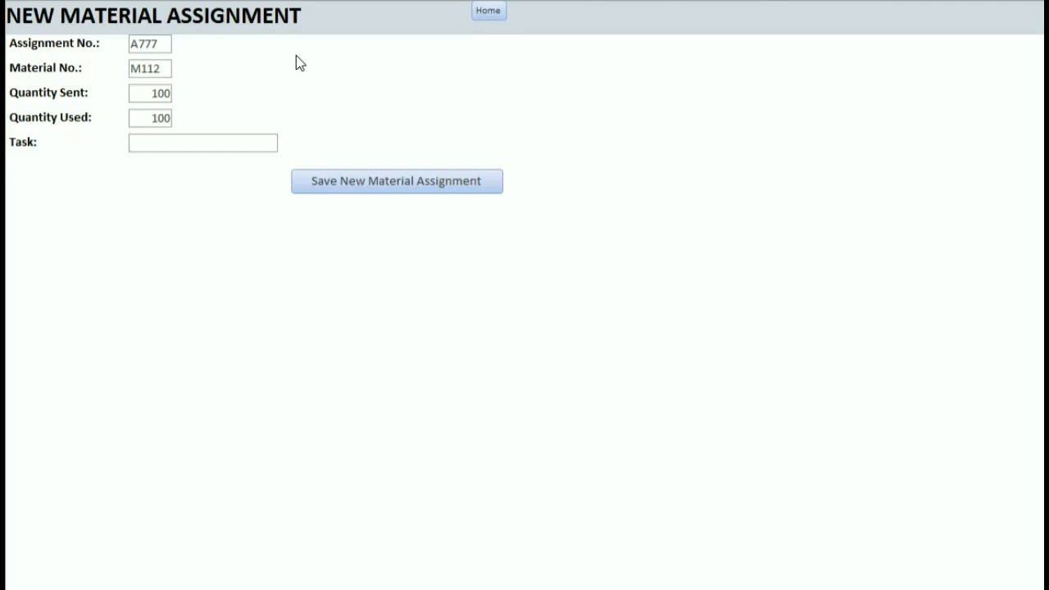
pyautogui.write('Wall Insulation')
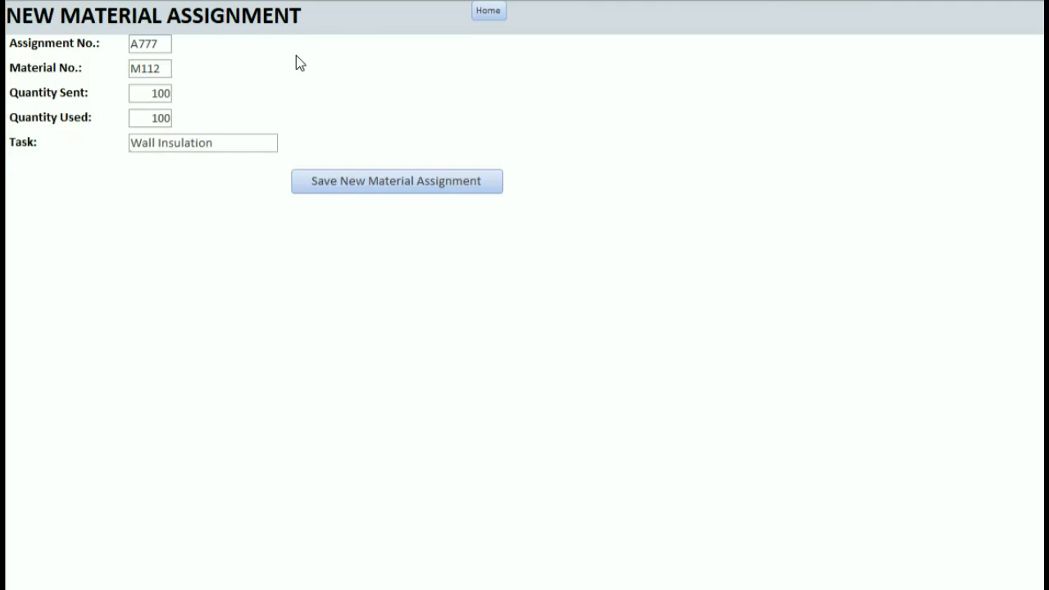
pyautogui.click(386, 175)
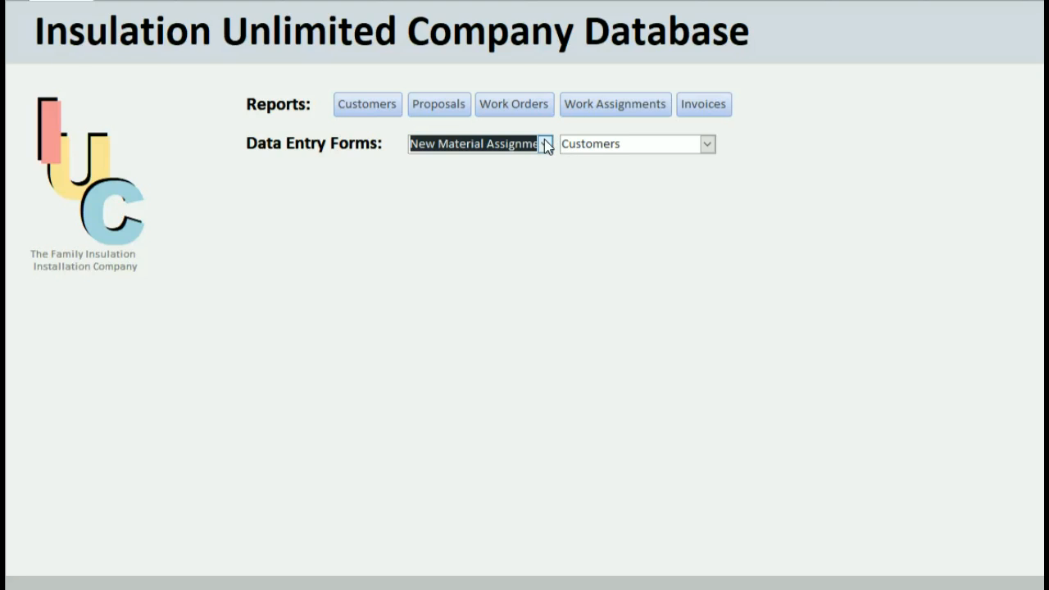
# Open the New Invoice form and enter invoice number I777 for proposal P777.
pyautogui.click(544, 143)
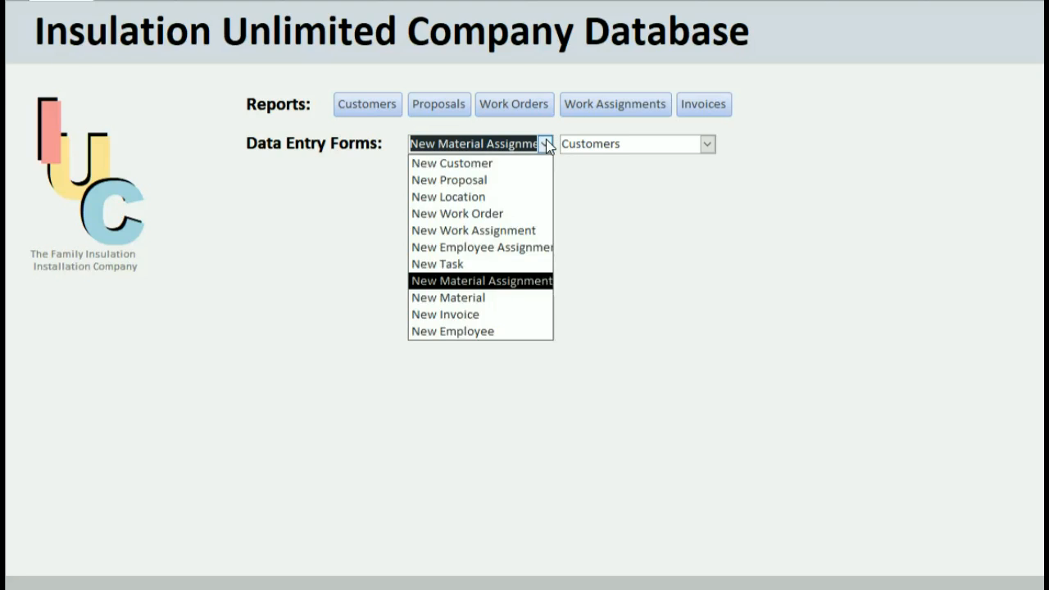
pyautogui.click(500, 317)
pyautogui.click(155, 43)
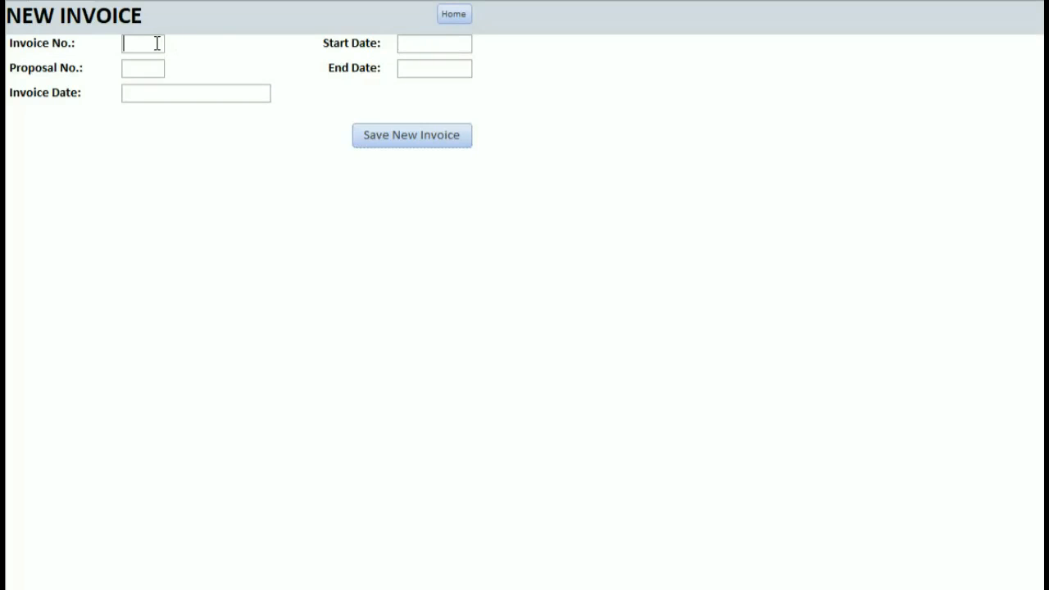
pyautogui.write('1777')
pyautogui.press('Tab')
pyautogui.write('1777')
pyautogui.press('BackSpace')
pyautogui.press('BackSpace')
pyautogui.press('BackSpace')
pyautogui.press('BackSpace')
pyautogui.write('P777')
pyautogui.press('Tab')
# Enter invoice date 9/1/2016, start 8/8/2016 and end 9/1/2016, then save the invoice.
pyautogui.click(281, 91)
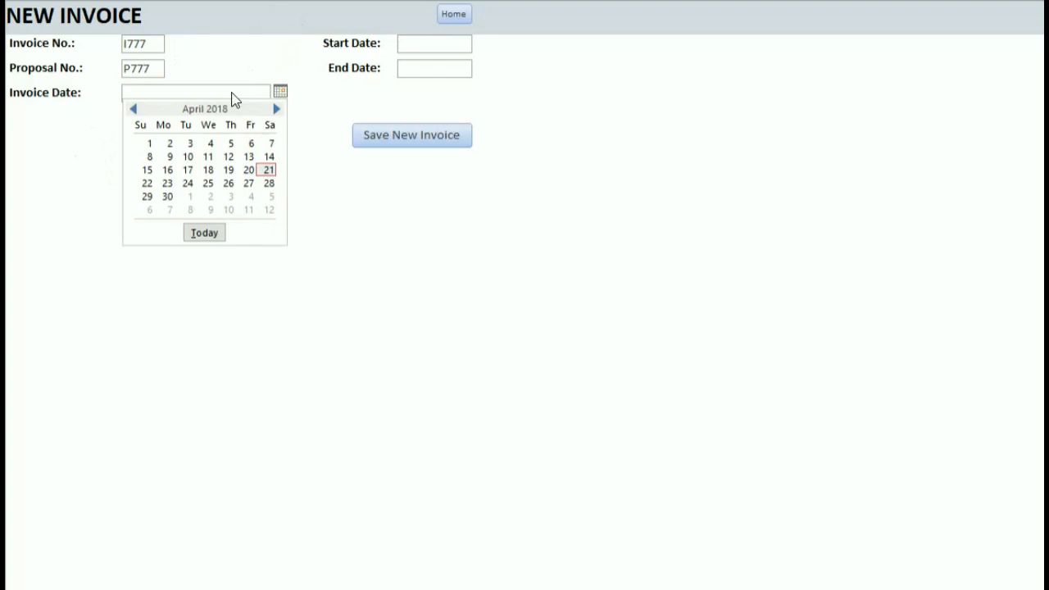
pyautogui.click(243, 91)
pyautogui.write('3/1/')
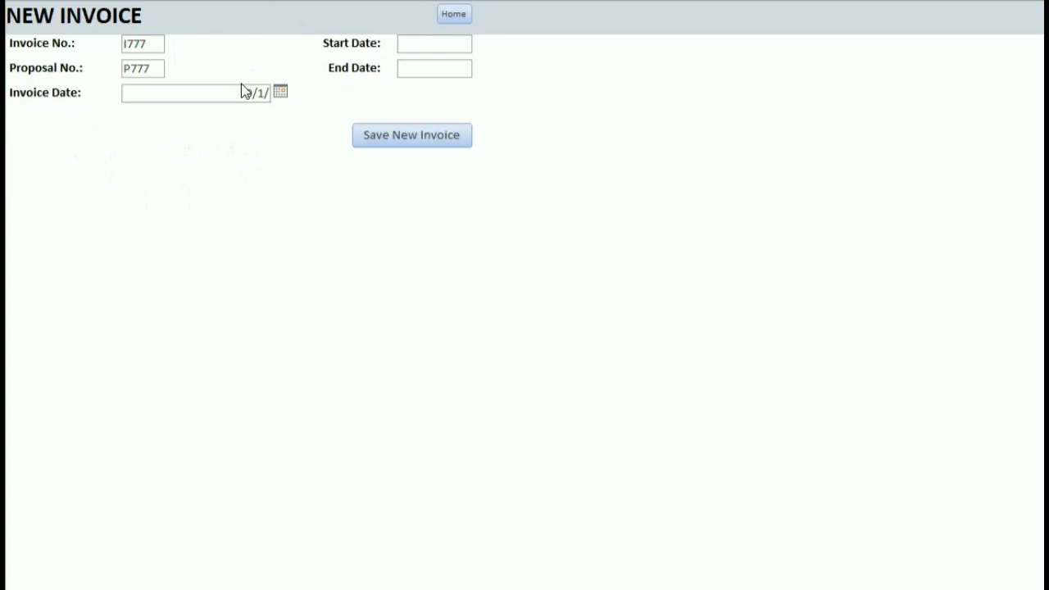
pyautogui.write('2016')
pyautogui.click(439, 48)
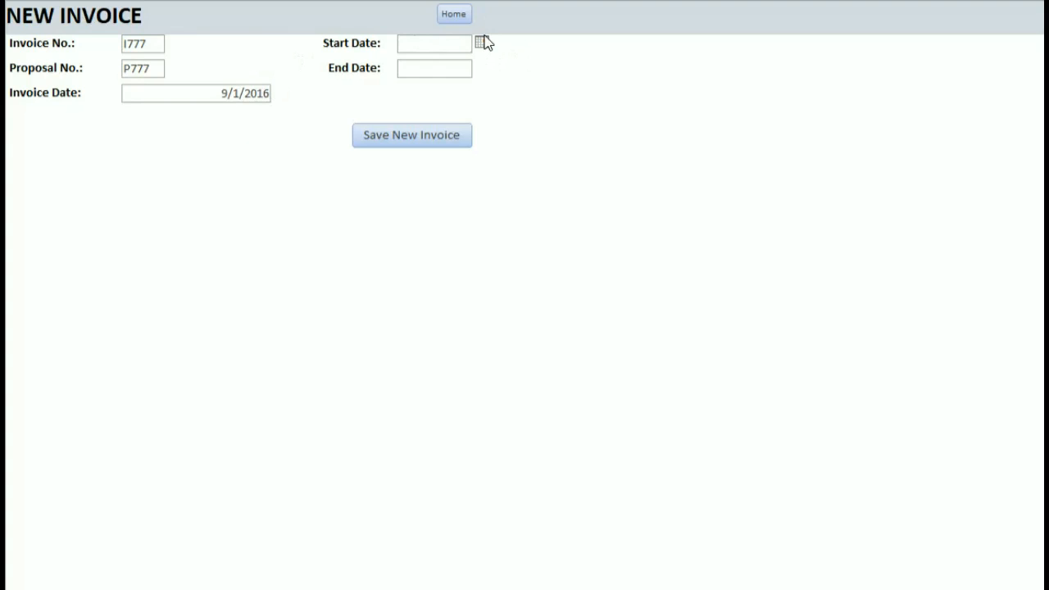
pyautogui.write('8/8/16')
pyautogui.click(442, 64)
pyautogui.write('9/1/16')
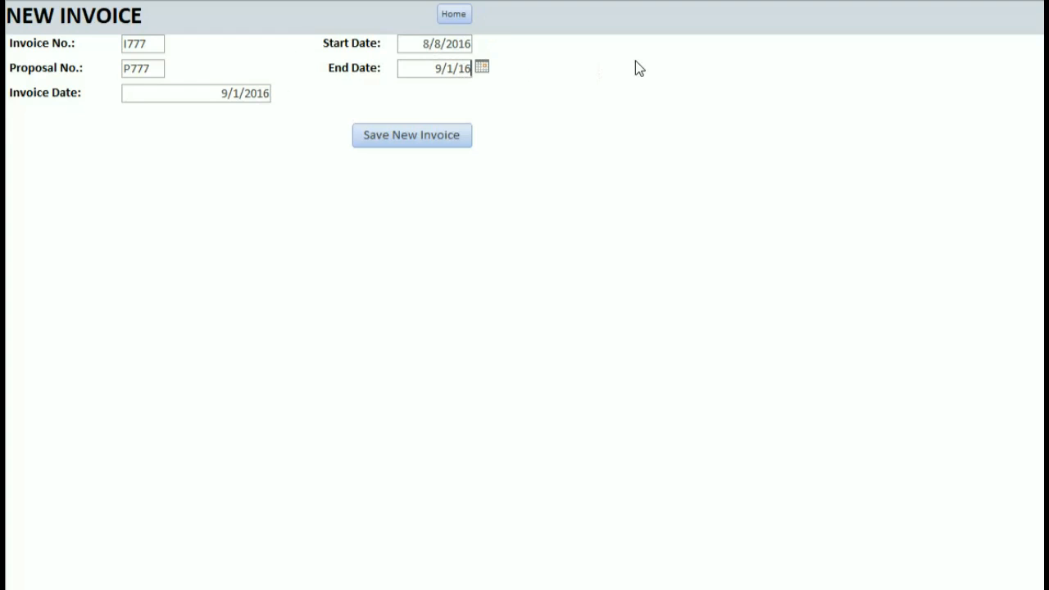
pyautogui.click(447, 136)
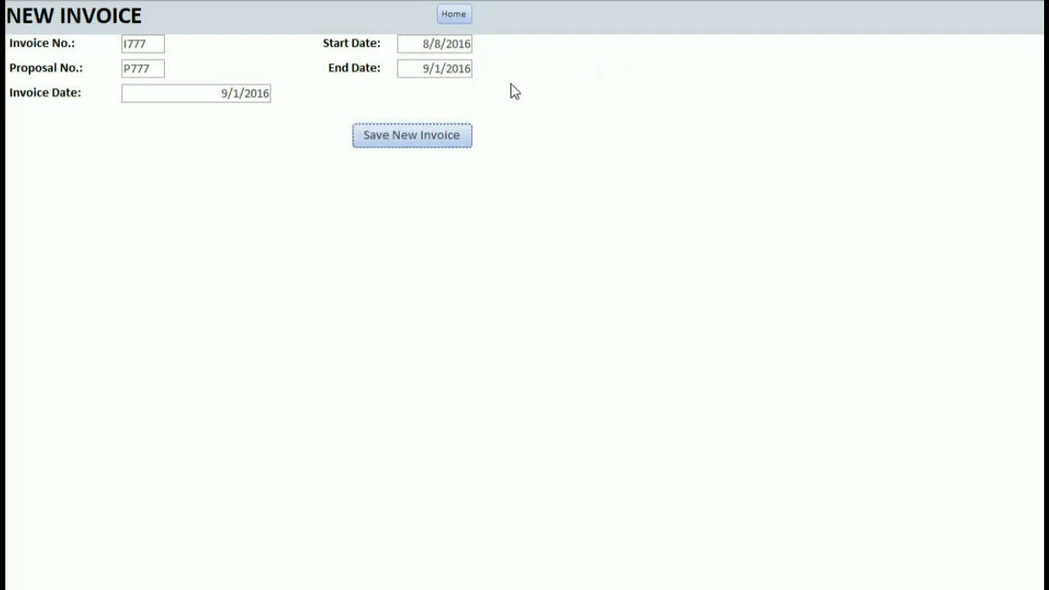
pyautogui.click(464, 12)
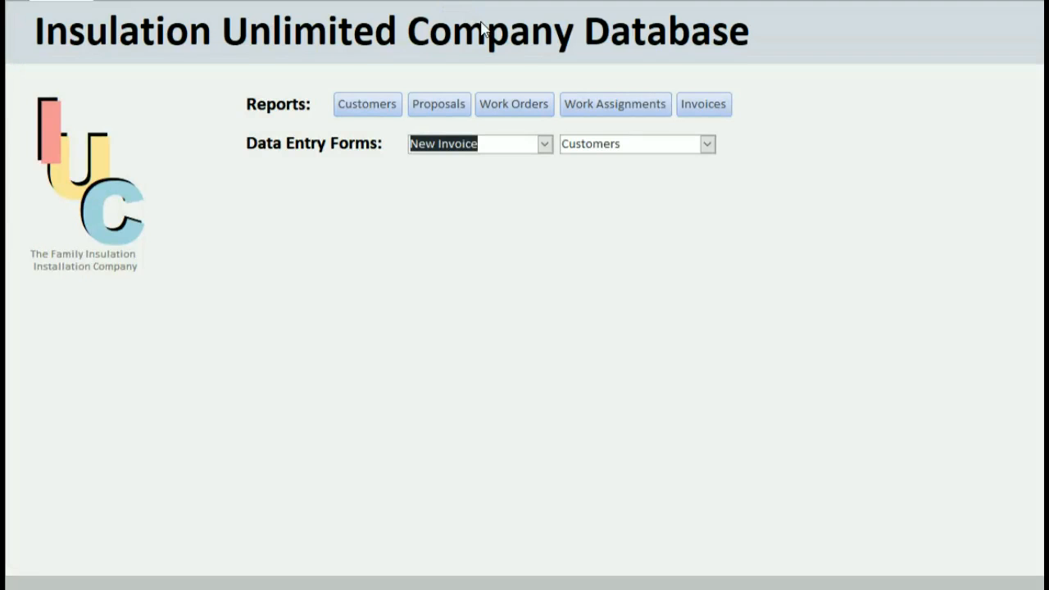
# Open the Customers report, dismiss the missing record source error, and try searching 'jarett'.
pyautogui.click(381, 103)
pyautogui.click(270, 36)
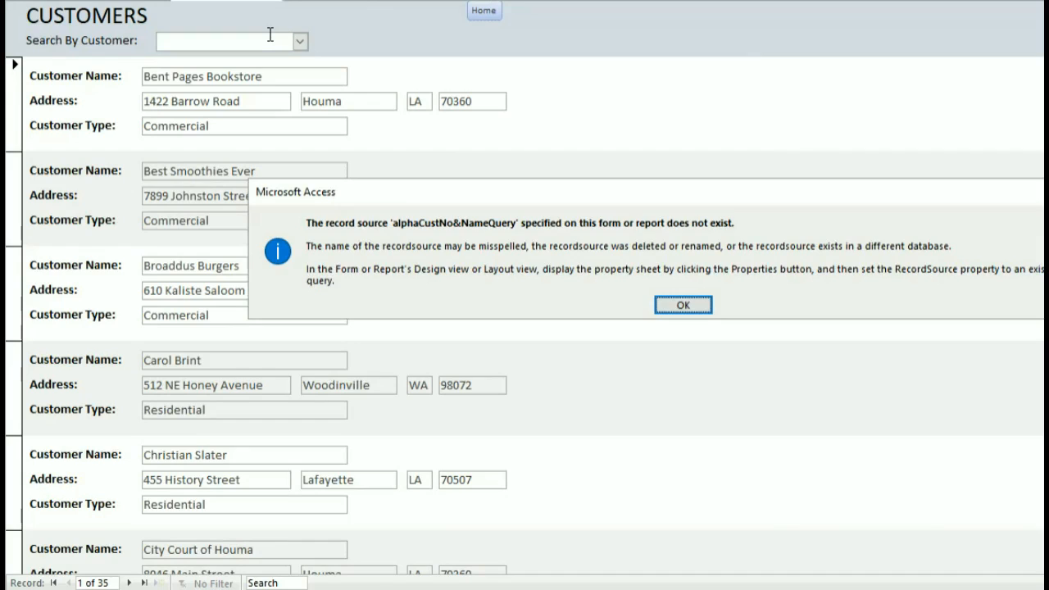
pyautogui.press('Return')
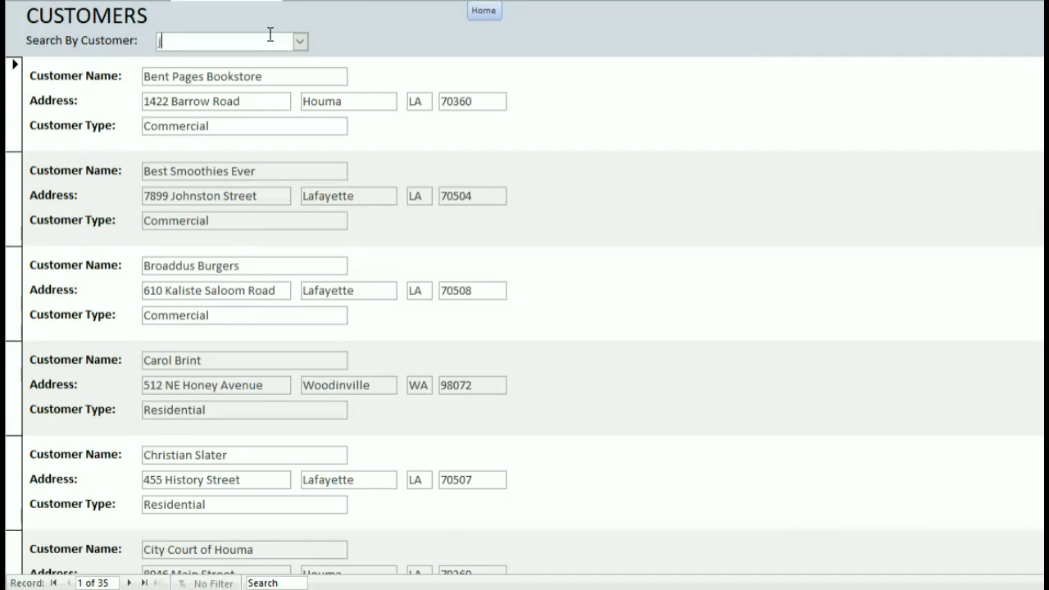
pyautogui.write('jarett')
pyautogui.press('BackSpace')
pyautogui.press('BackSpace')
pyautogui.press('BackSpace')
pyautogui.press('BackSpace')
pyautogui.press('BackSpace')
pyautogui.press('BackSpace')
pyautogui.click(300, 42)
pyautogui.click(301, 45)
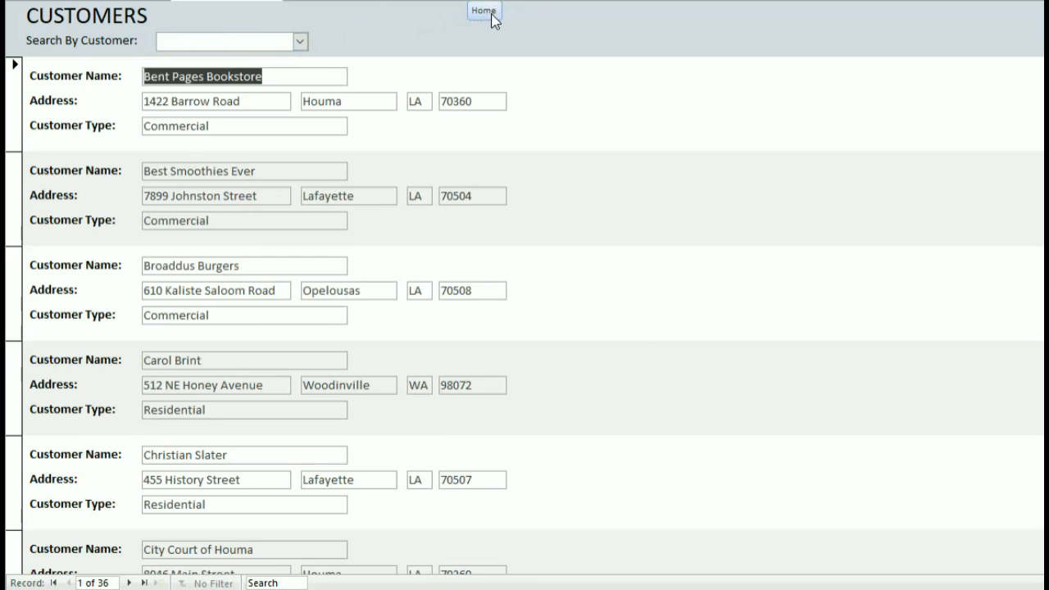
pyautogui.click(486, 11)
# Reopen the Customers report, confirm its search list is still empty, and go Home.
pyautogui.click(374, 103)
pyautogui.click(301, 41)
pyautogui.click(489, 12)
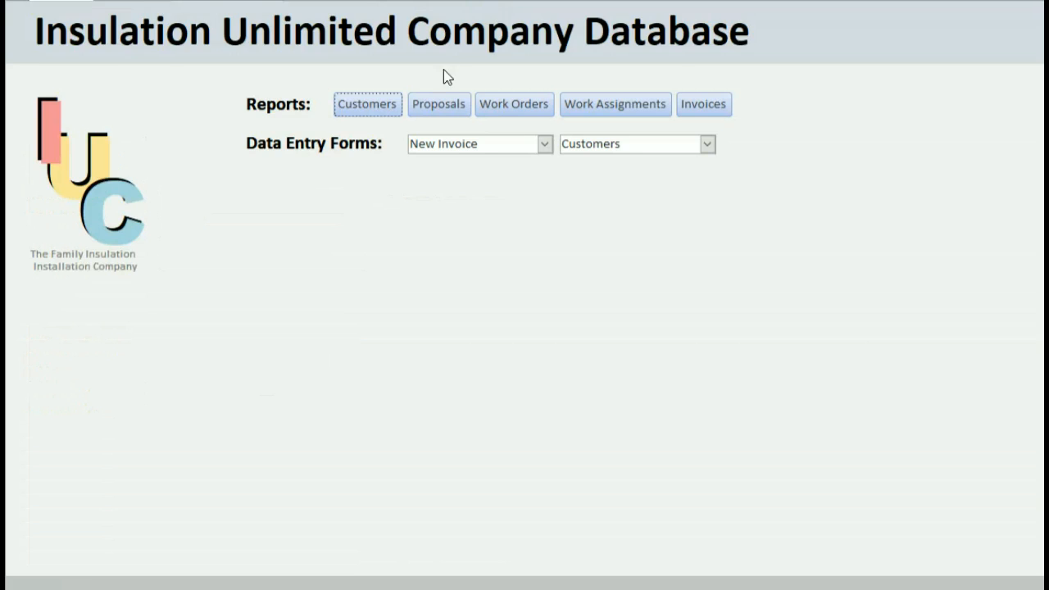
# Open the proposal search form, reload records, and pick the customer with proposal P777.
pyautogui.click(440, 101)
pyautogui.click(343, 52)
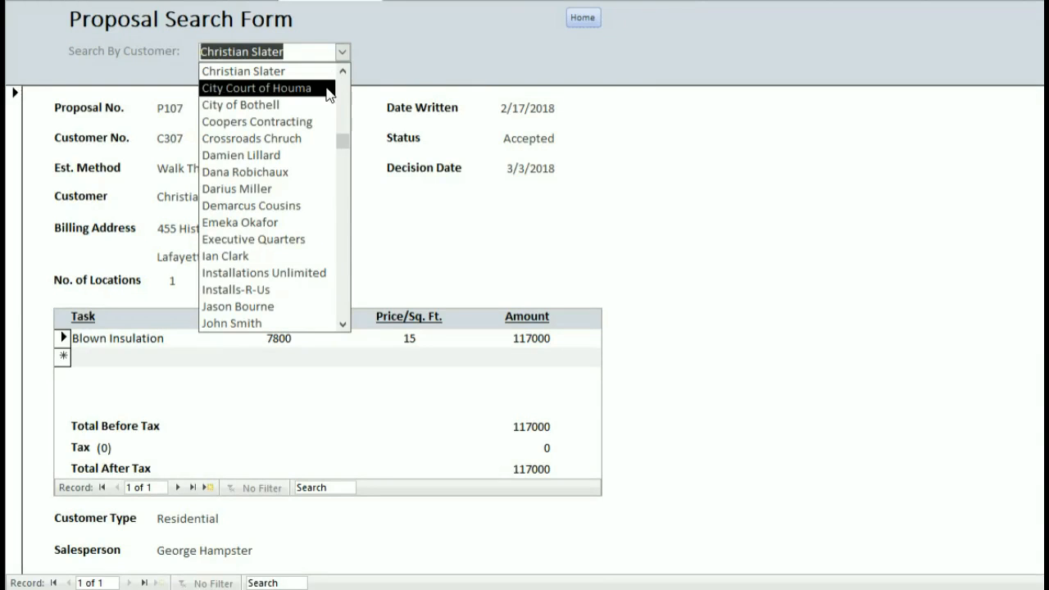
pyautogui.scroll(-2, 285, 291)
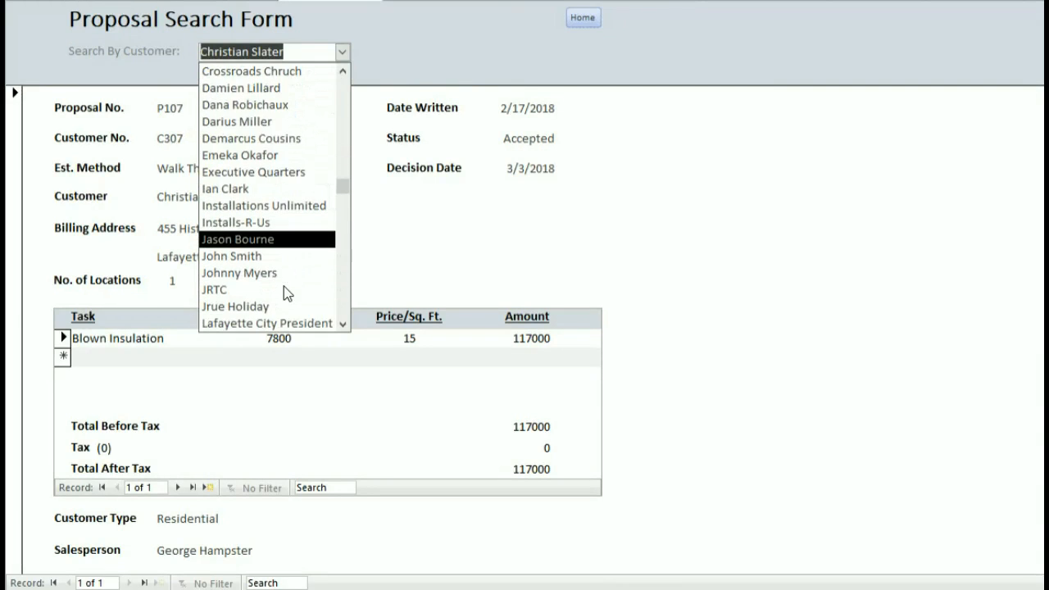
pyautogui.scroll(1, 302, 222)
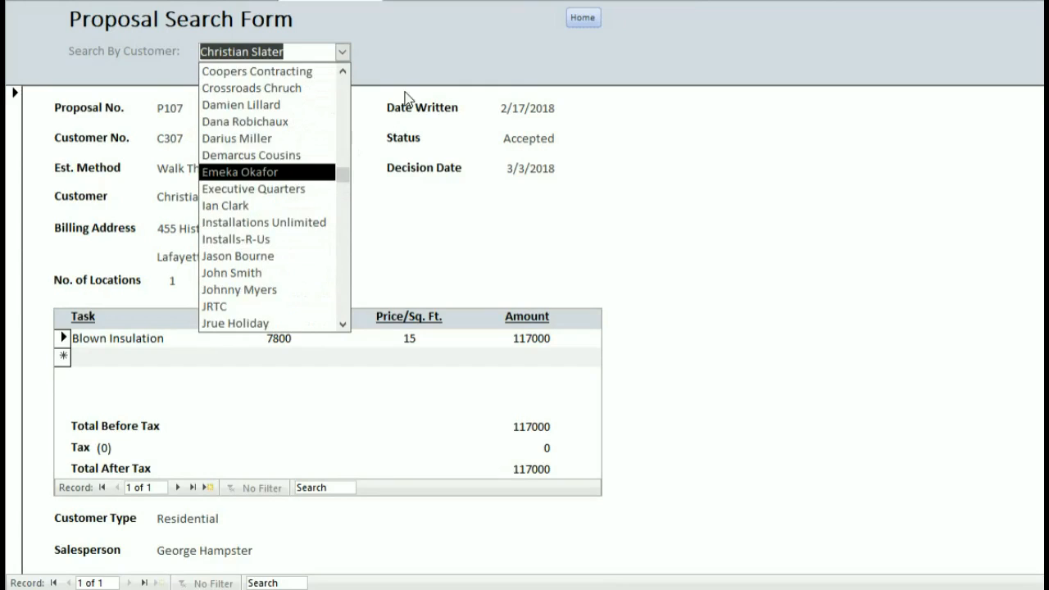
pyautogui.click(405, 47)
pyautogui.click(389, 0)
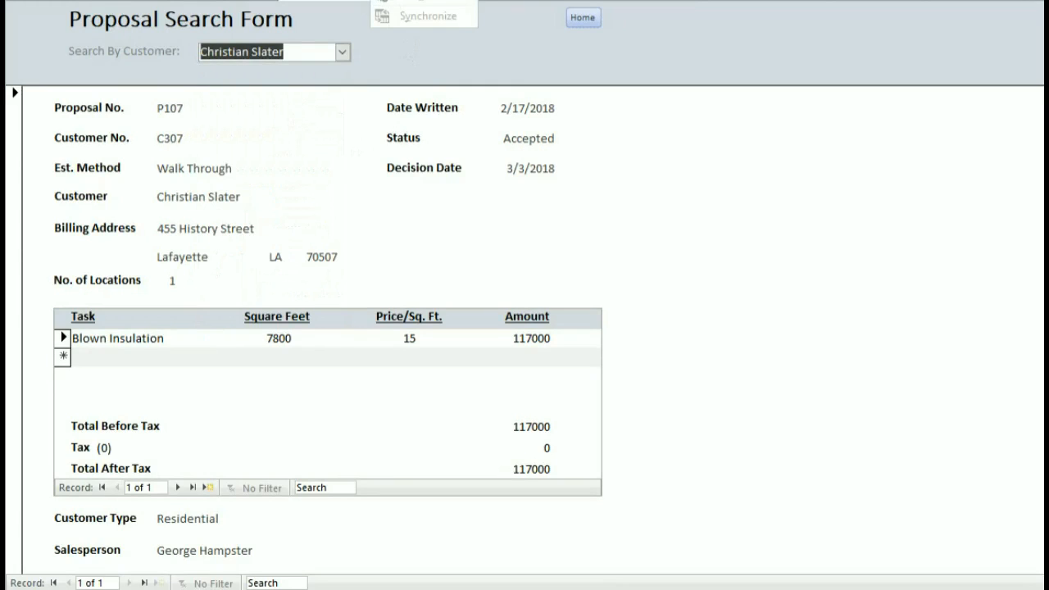
pyautogui.click(406, 1)
pyautogui.click(341, 52)
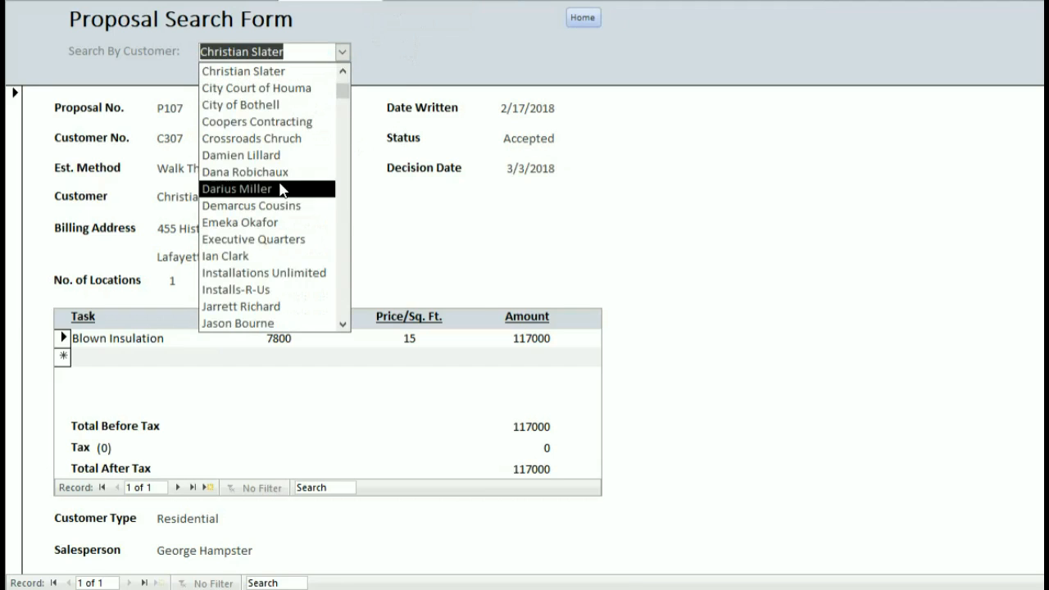
pyautogui.scroll(-1, 266, 262)
pyautogui.click(269, 256)
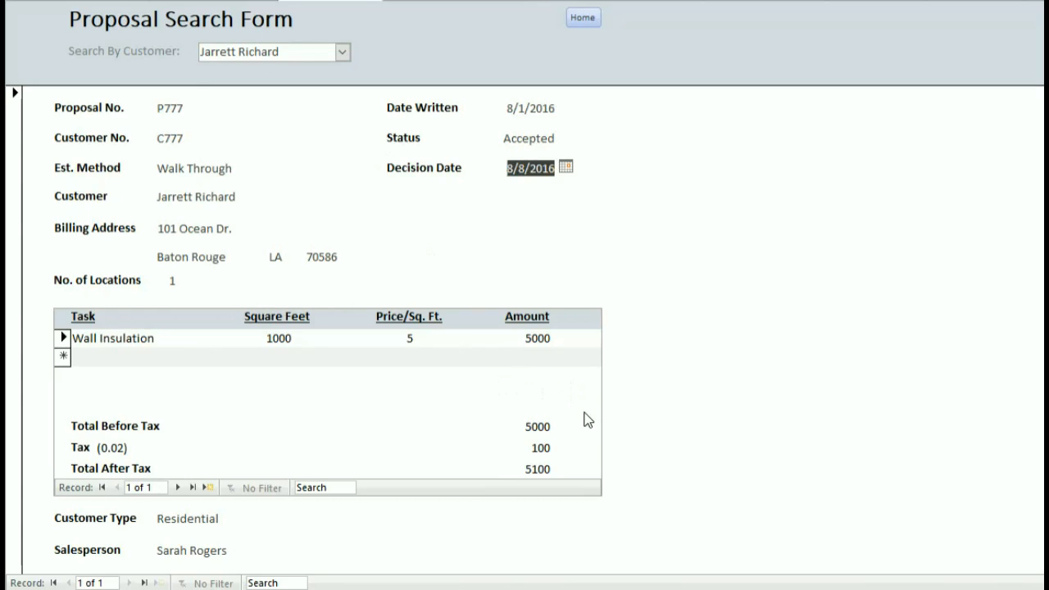
# Check P777's totals: 5000 before tax, 100 tax, 5100 after tax.
pyautogui.moveTo(520, 426); pyautogui.dragTo(554, 450)
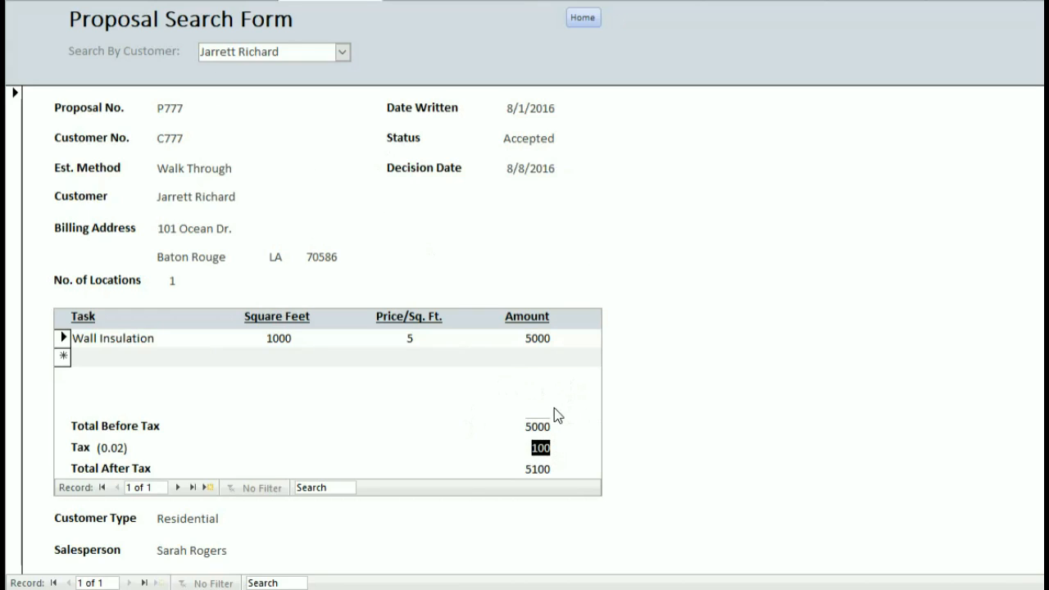
pyautogui.click(553, 426)
pyautogui.click(341, 52)
pyautogui.click(342, 52)
# Open the work order search form and clear the customer filter to show all work orders.
pyautogui.click(575, 17)
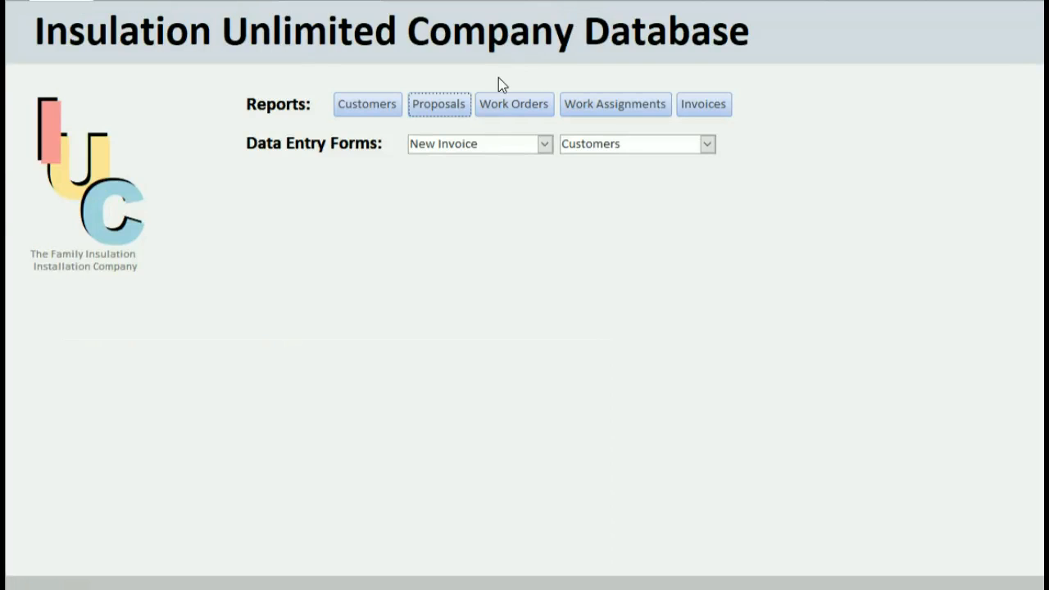
pyautogui.click(507, 110)
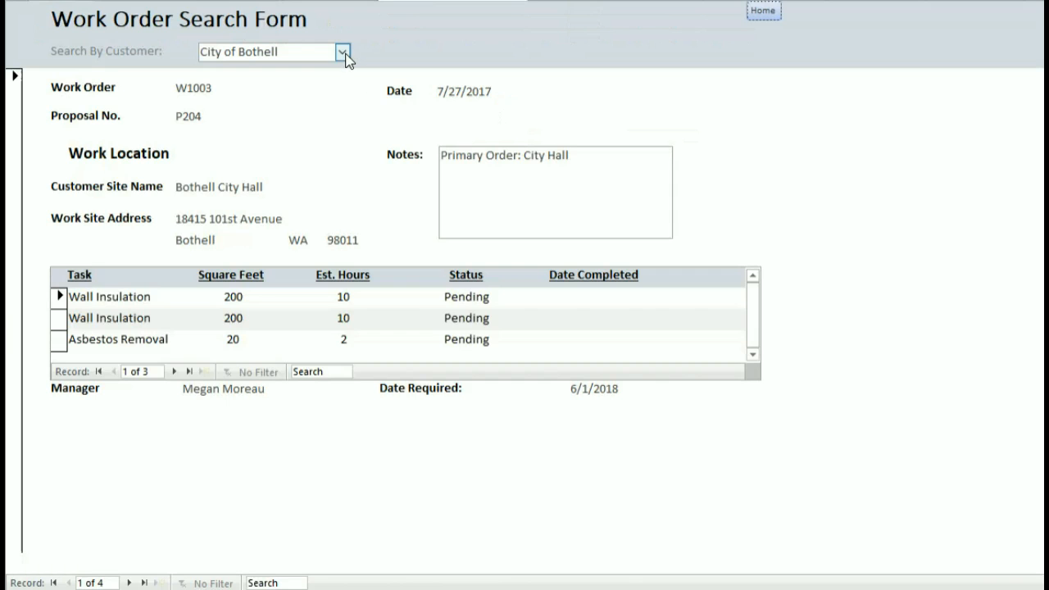
pyautogui.click(342, 52)
pyautogui.scroll(-2, 286, 154)
pyautogui.scroll(-3, 286, 154)
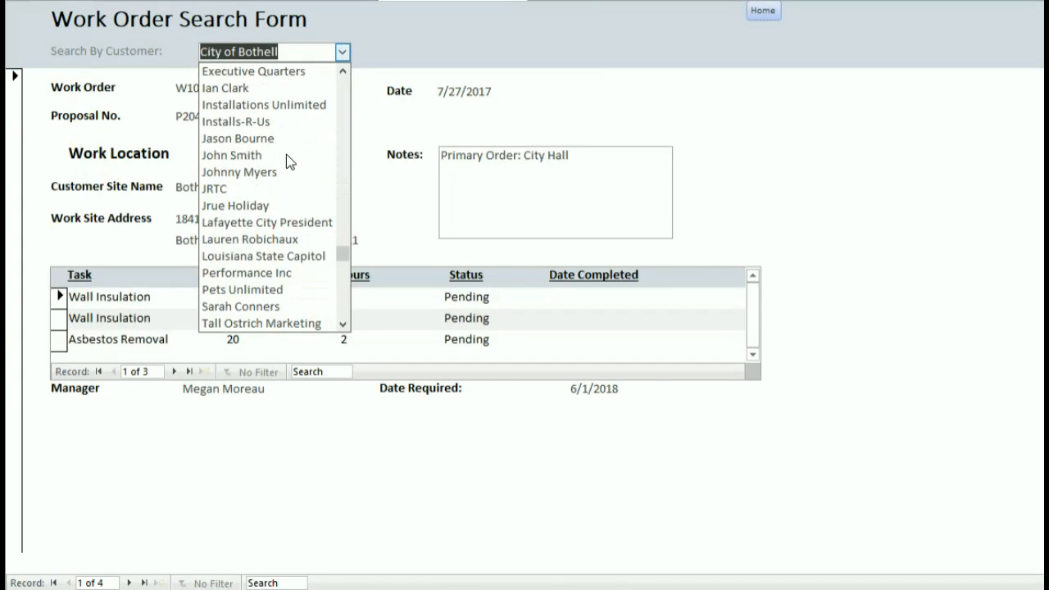
pyautogui.scroll(-3, 286, 154)
pyautogui.scroll(2, 286, 154)
pyautogui.scroll(1, 286, 154)
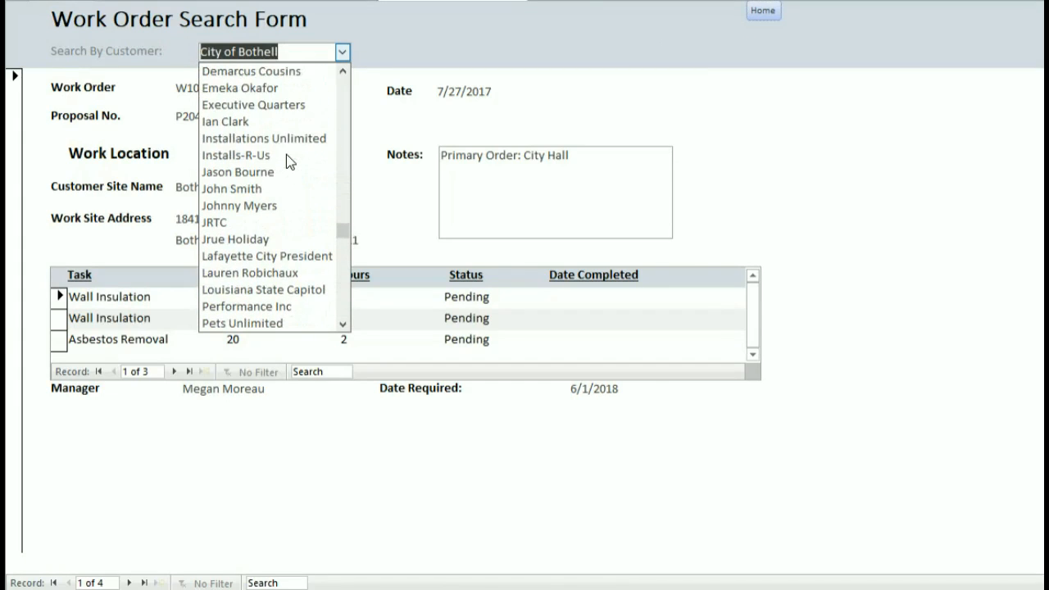
pyautogui.scroll(-1, 286, 154)
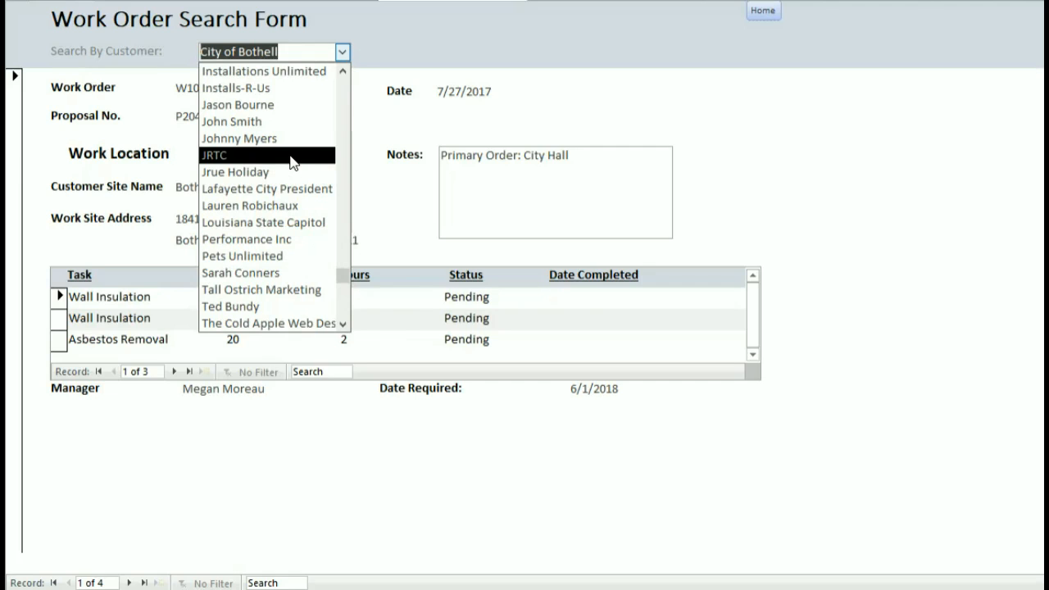
pyautogui.scroll(-1, 293, 161)
pyautogui.scroll(4, 292, 162)
pyautogui.scroll(2, 293, 161)
pyautogui.click(283, 70)
# Filter by the customer to show work order W777, completed 9/1/2016.
pyautogui.click(336, 52)
pyautogui.moveTo(335, 53); pyautogui.dragTo(151, 40)
pyautogui.write('jarrett')
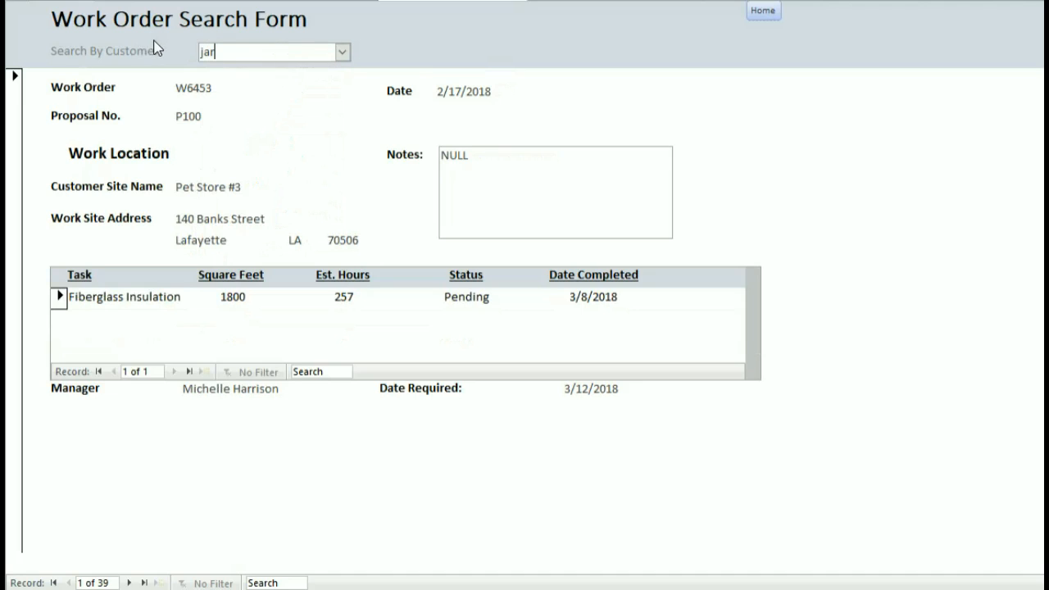
pyautogui.press('BackSpace')
pyautogui.press('BackSpace')
pyautogui.press('BackSpace')
pyautogui.press('BackSpace')
pyautogui.press('BackSpace')
pyautogui.press('BackSpace')
pyautogui.press('BackSpace')
pyautogui.press('Tab')
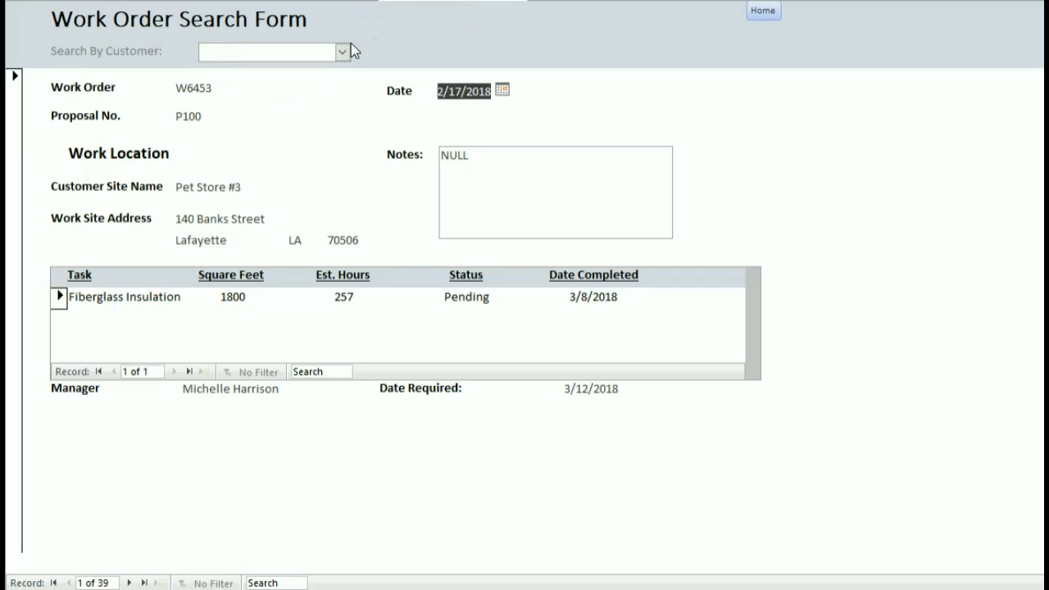
pyautogui.click(343, 51)
pyautogui.scroll(-2, 290, 107)
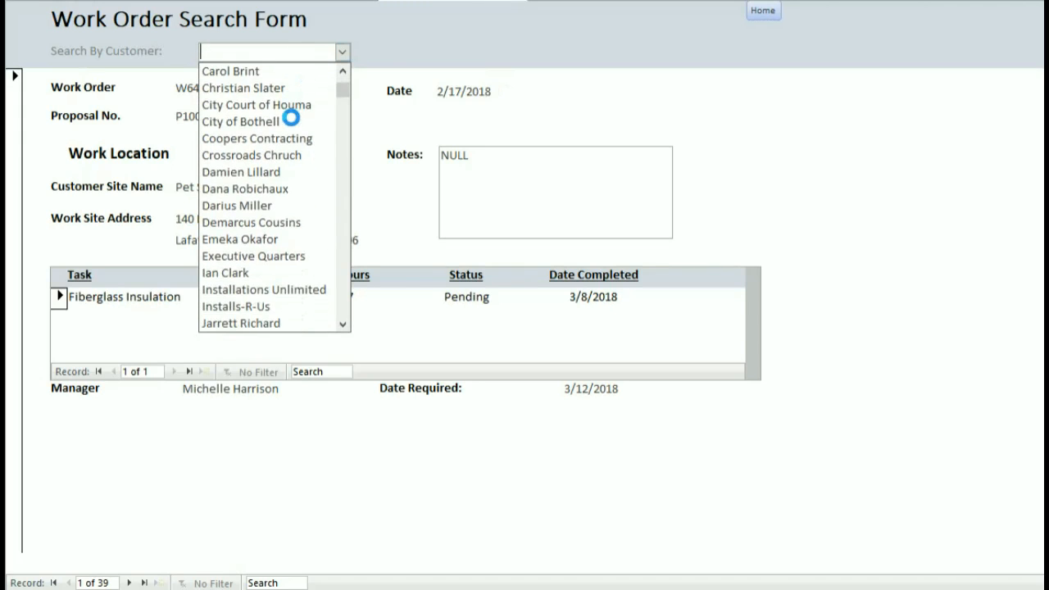
pyautogui.click(270, 289)
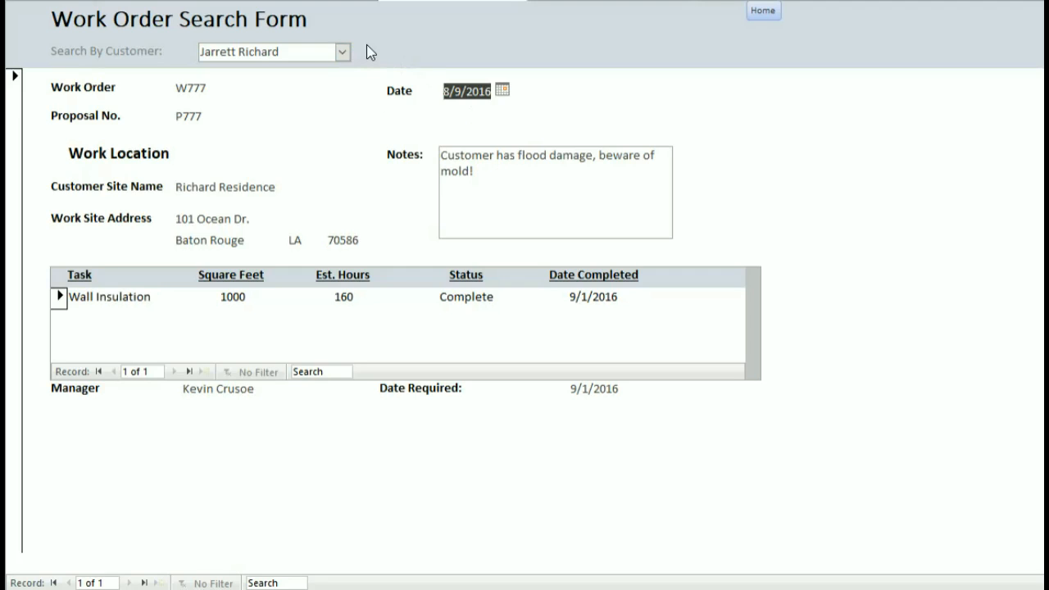
# Open the work assignment search form and load one supervisor's assignments.
pyautogui.click(756, 11)
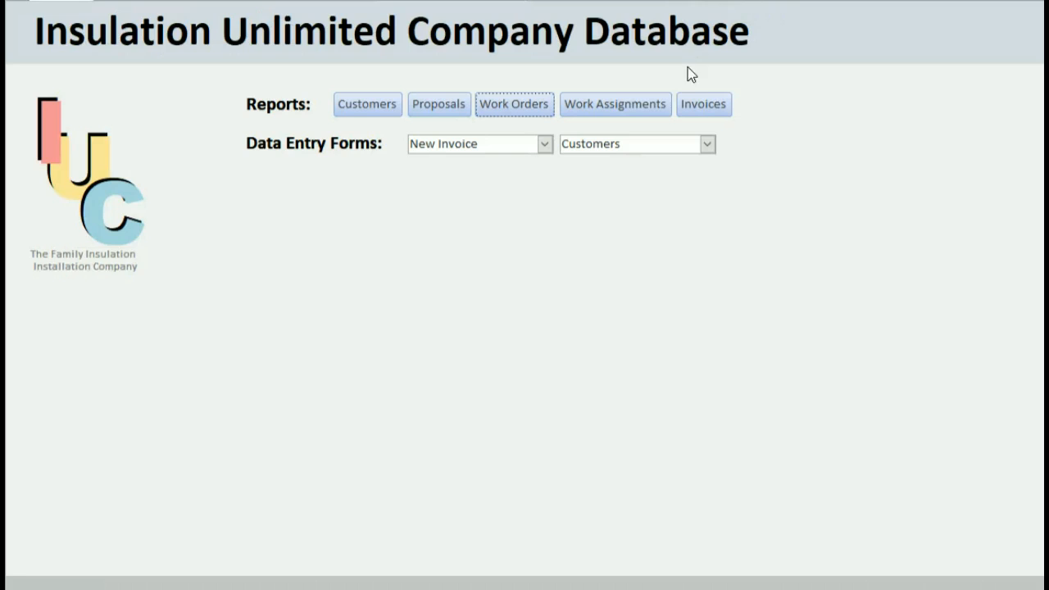
pyautogui.click(645, 105)
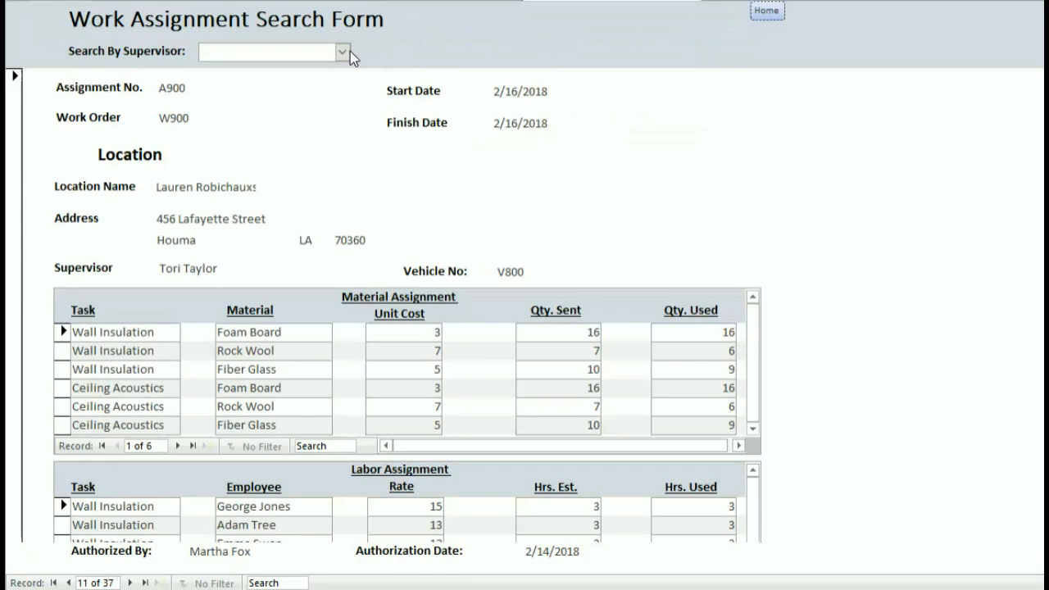
pyautogui.click(341, 52)
pyautogui.scroll(-2, 313, 140)
pyautogui.scroll(-2, 313, 140)
pyautogui.scroll(5, 311, 138)
pyautogui.click(381, 1)
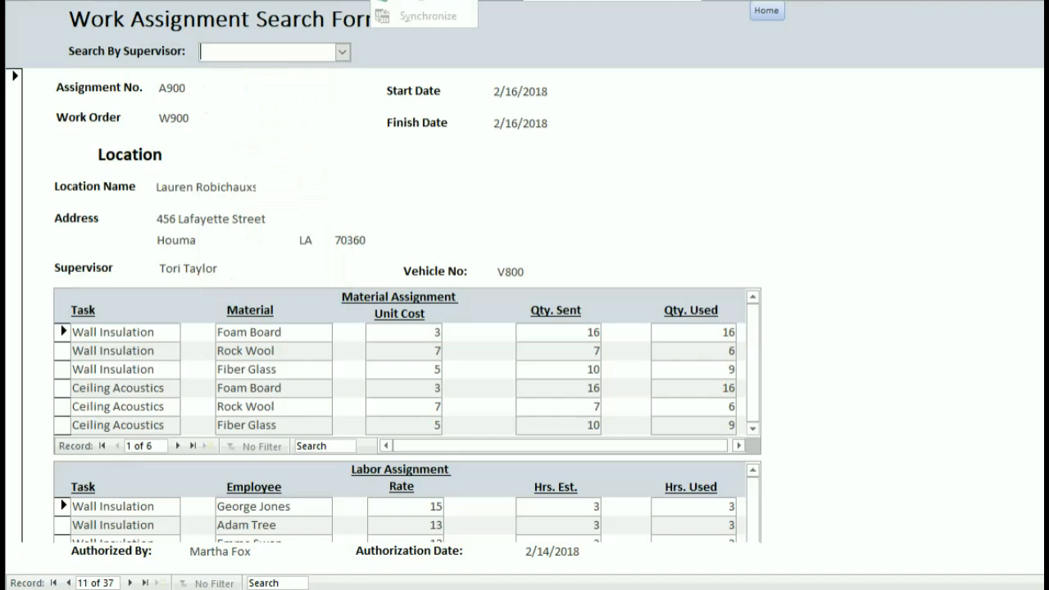
pyautogui.click(342, 51)
pyautogui.scroll(-1, 278, 156)
pyautogui.scroll(-2, 278, 156)
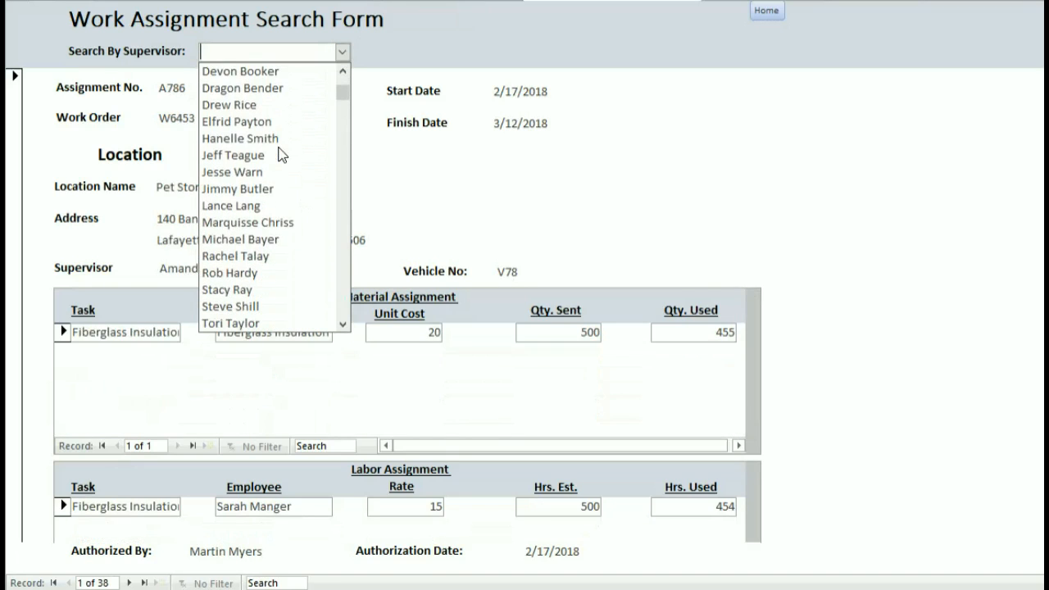
pyautogui.scroll(4, 278, 156)
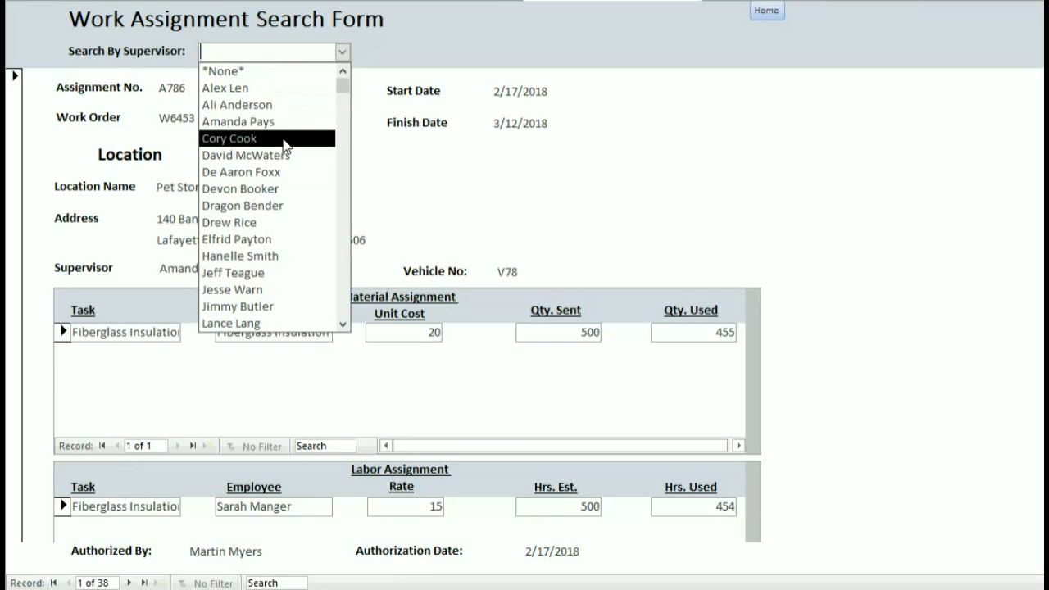
pyautogui.scroll(-1, 284, 145)
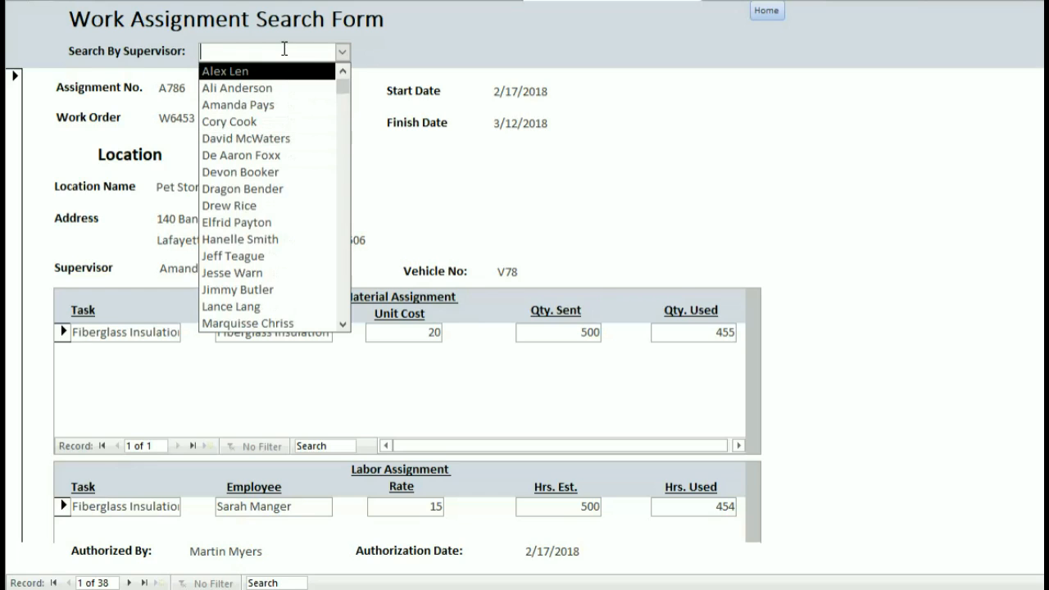
pyautogui.press('Return')
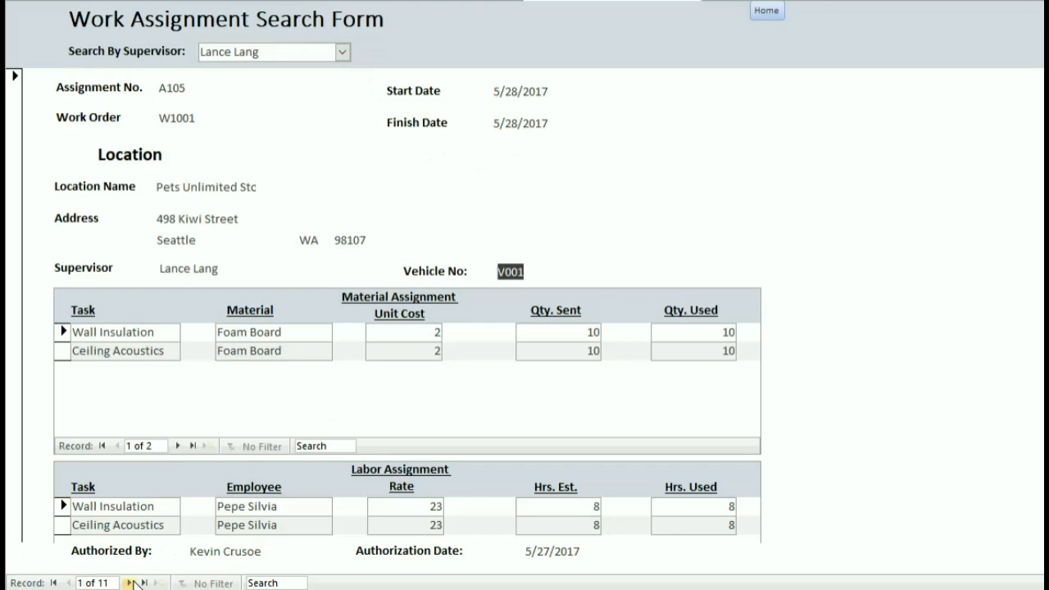
# Step through the supervisor's assignments to the last one, A777.
pyautogui.click(131, 583)
pyautogui.click(130, 583)
pyautogui.click(131, 583)
pyautogui.click(130, 582)
pyautogui.click(130, 582)
pyautogui.click(131, 583)
pyautogui.click(130, 583)
pyautogui.click(130, 582)
pyautogui.click(130, 582)
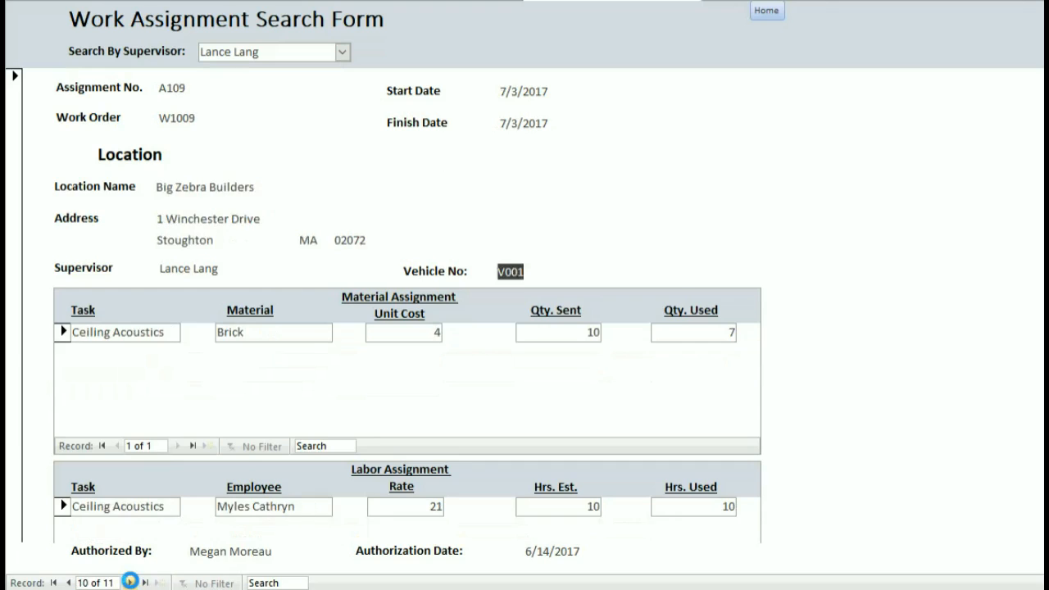
pyautogui.click(130, 583)
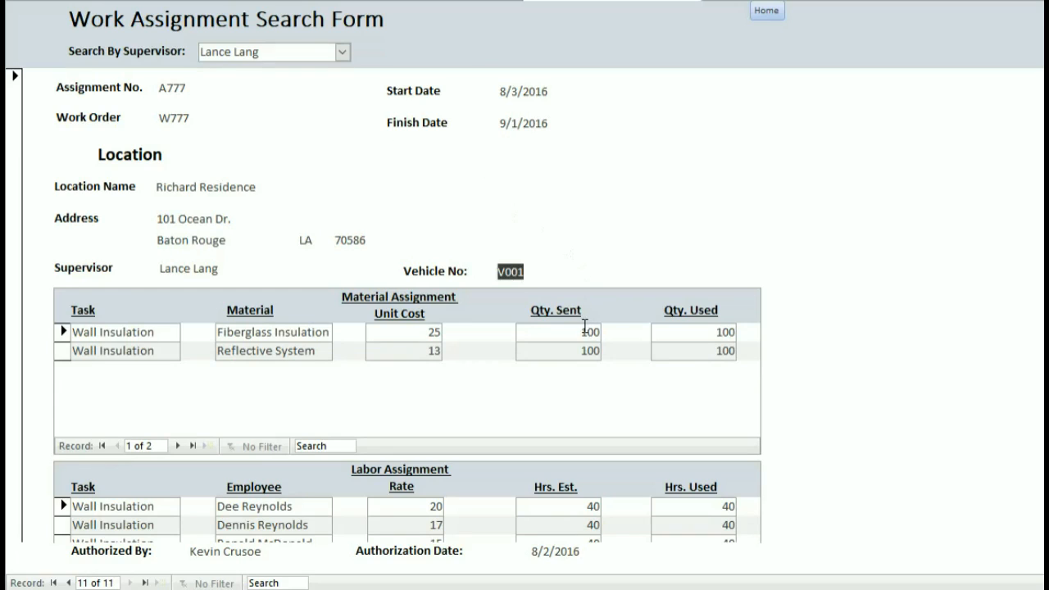
# Review A777's location and street address for W777, then return to the main menu.
pyautogui.scroll(-3, 767, 516)
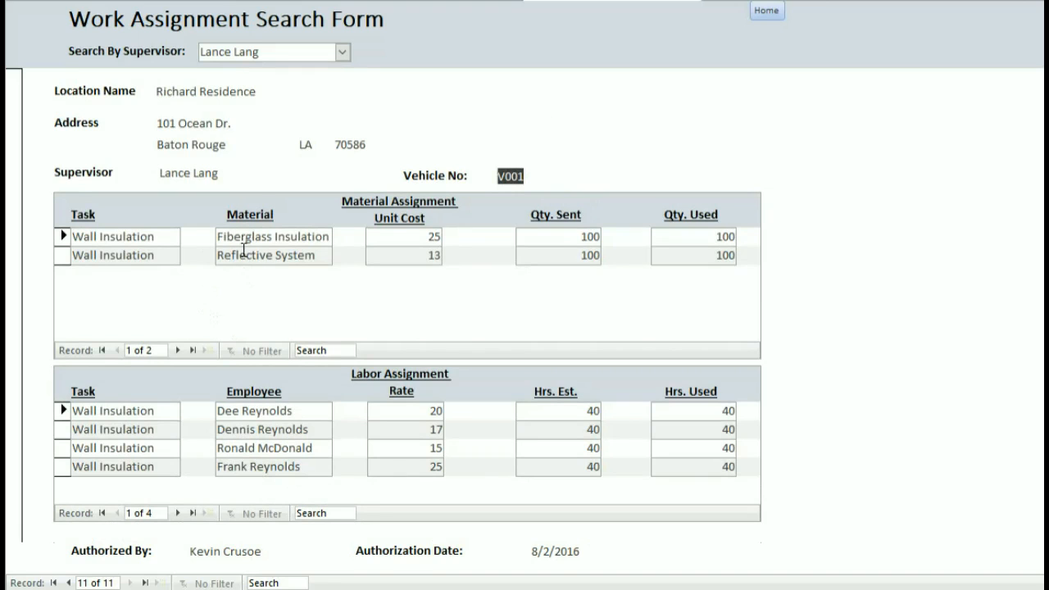
pyautogui.scroll(3, 267, 177)
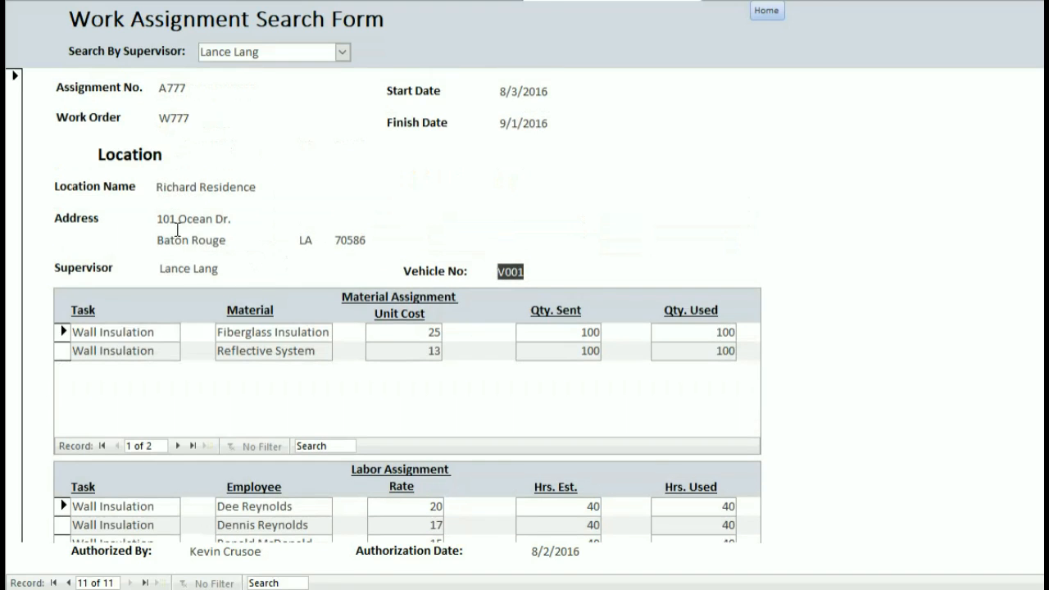
pyautogui.moveTo(163, 187); pyautogui.dragTo(253, 194)
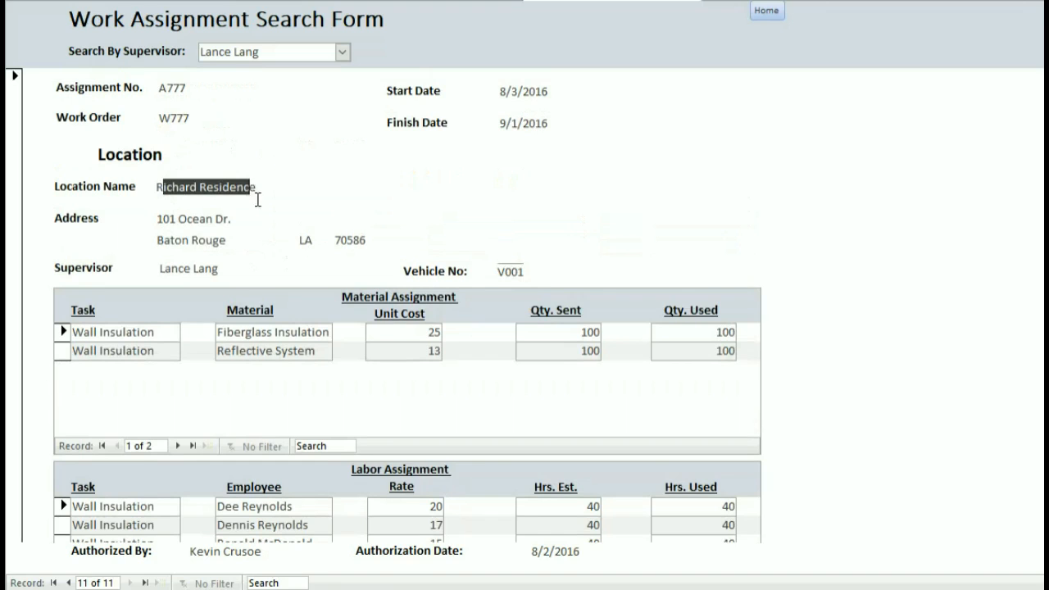
pyautogui.moveTo(166, 218); pyautogui.dragTo(222, 218)
pyautogui.click(227, 218)
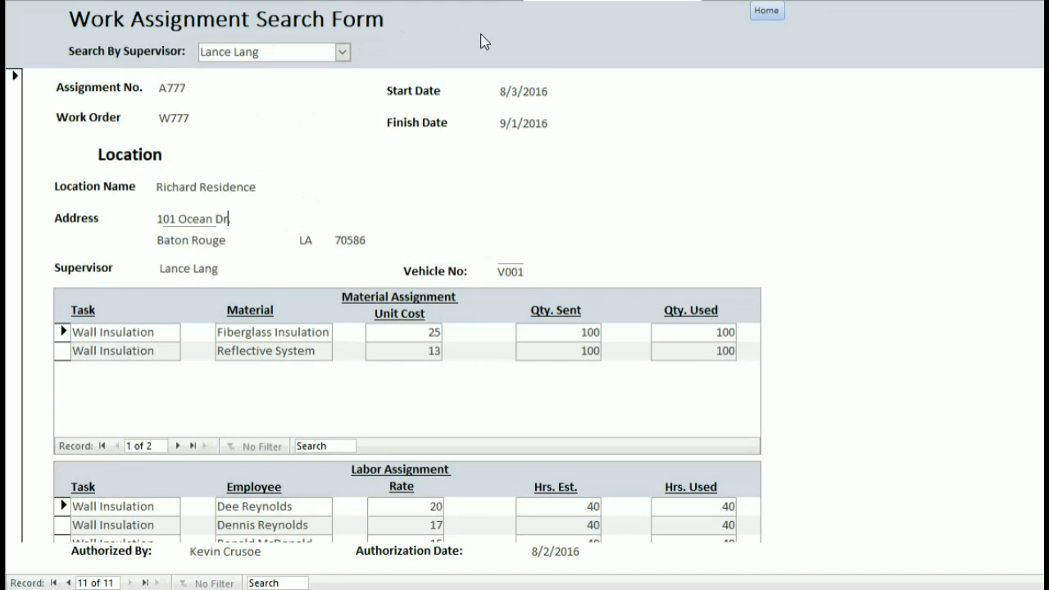
pyautogui.click(768, 11)
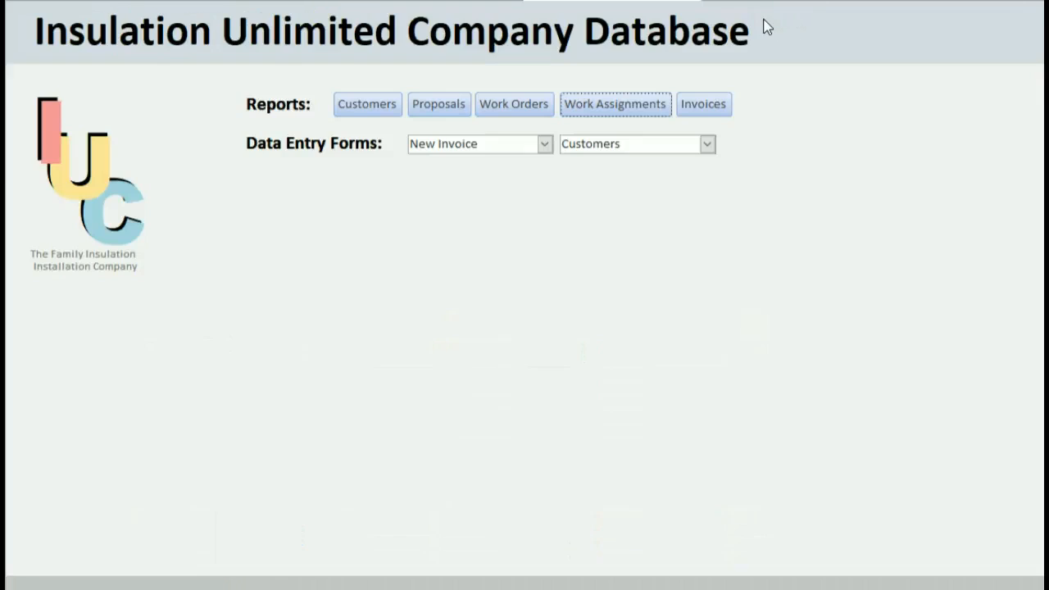
# Show the customer's invoice I777, noting the wrong 15000 after-tax total with tax 2.
pyautogui.click(723, 108)
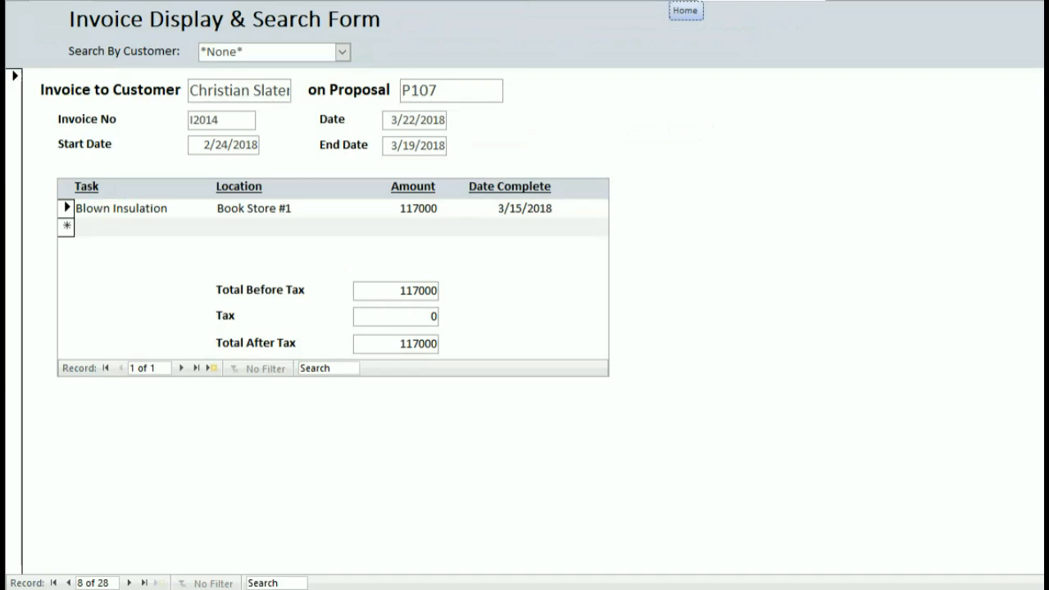
pyautogui.click(342, 52)
pyautogui.scroll(-4, 295, 166)
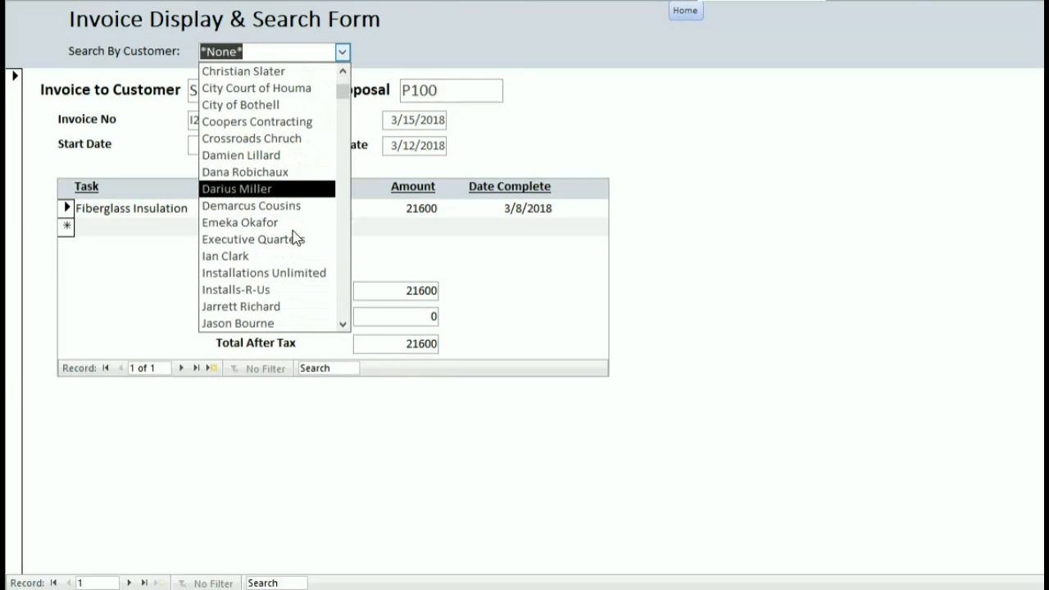
pyautogui.click(273, 290)
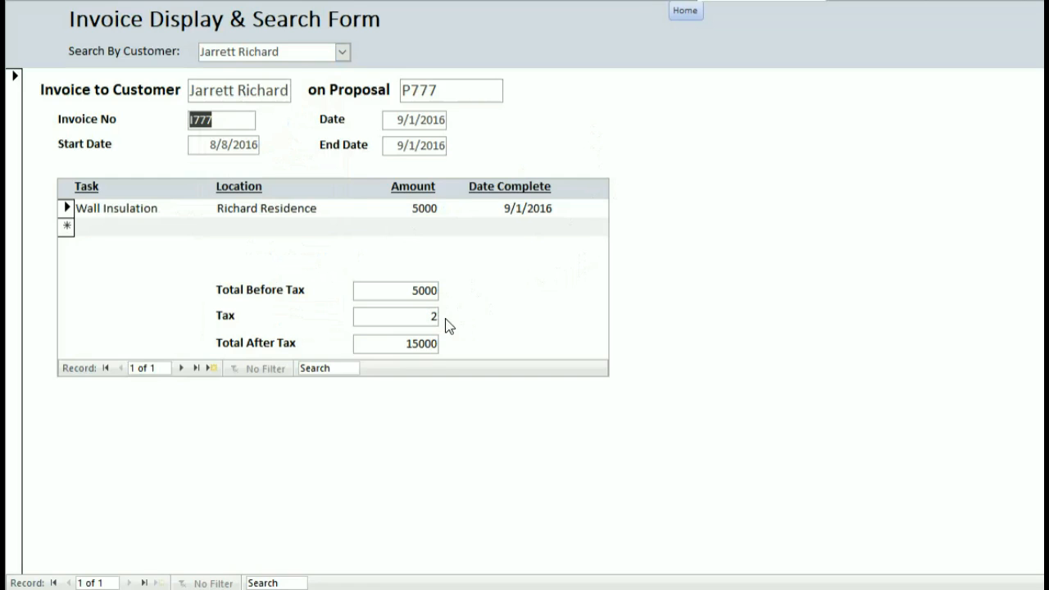
pyautogui.moveTo(407, 343); pyautogui.dragTo(456, 348)
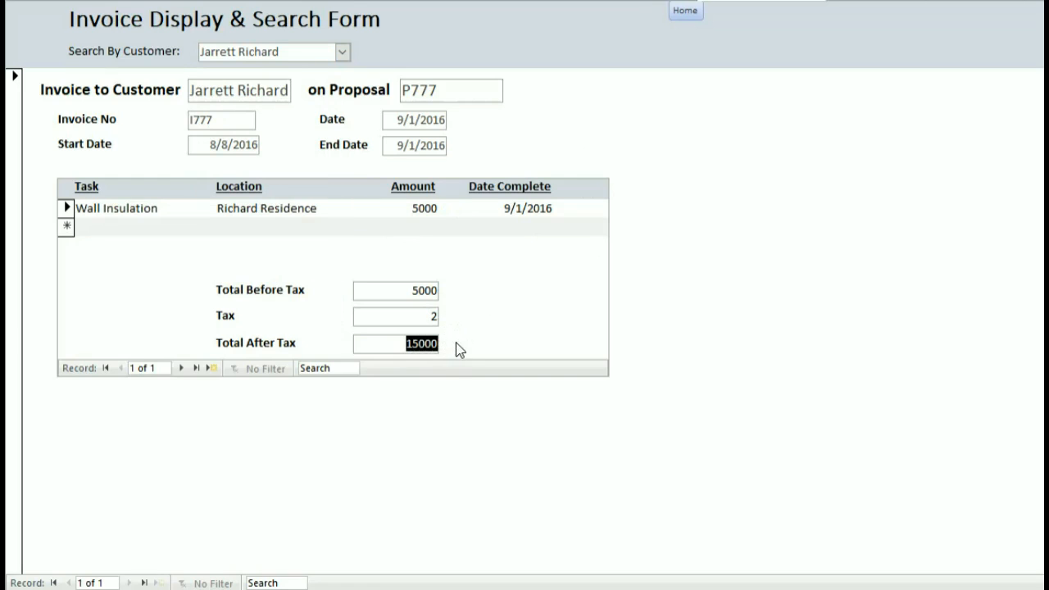
pyautogui.moveTo(421, 311); pyautogui.dragTo(454, 304)
# Switch the Invoice Display & Search Form into Design view.
pyautogui.rightClick(766, 5)
pyautogui.click(837, 119)
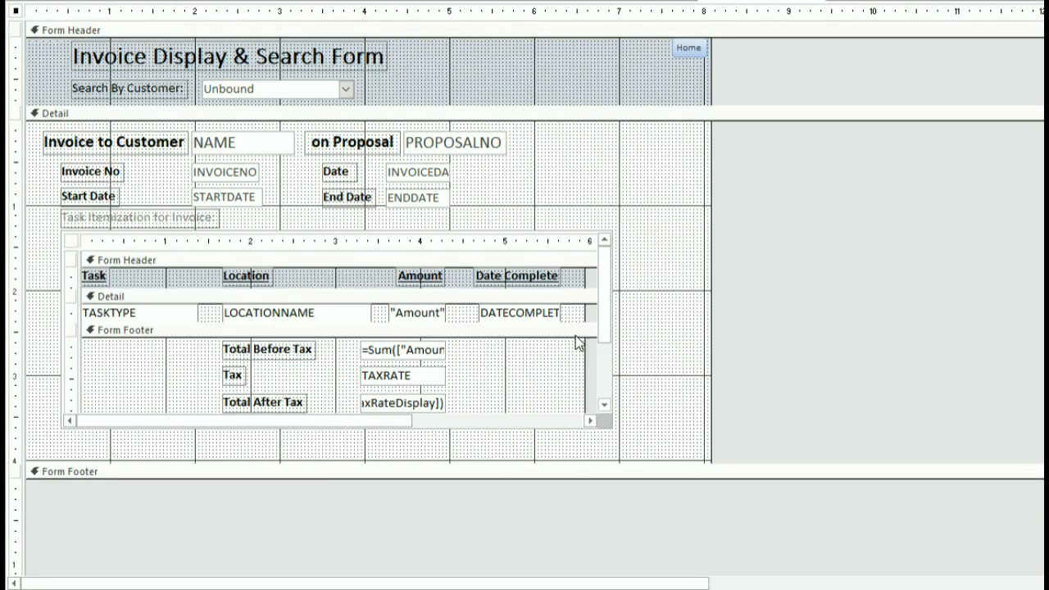
pyautogui.moveTo(608, 311); pyautogui.dragTo(608, 344)
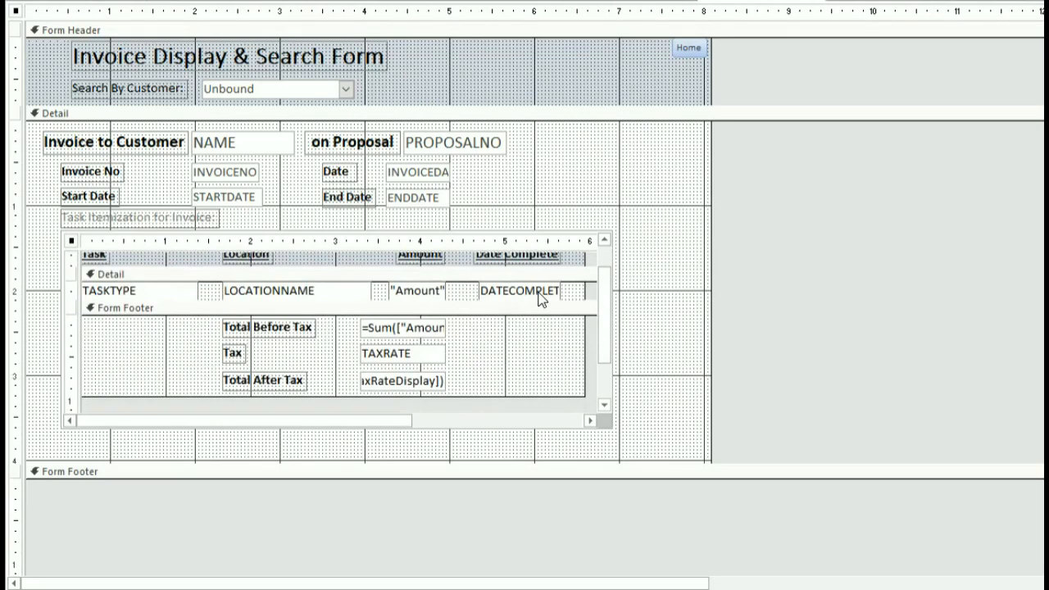
# Fix the Total After Tax expression to divide tax by 100, so I777 totals 5100.
pyautogui.click(395, 358)
pyautogui.click(437, 332)
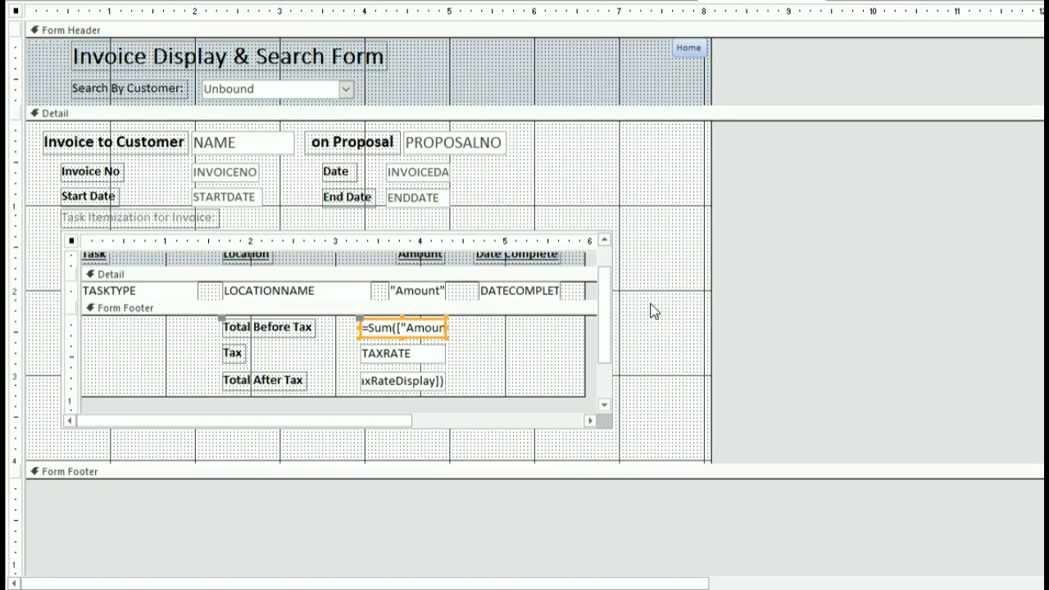
pyautogui.click(432, 380)
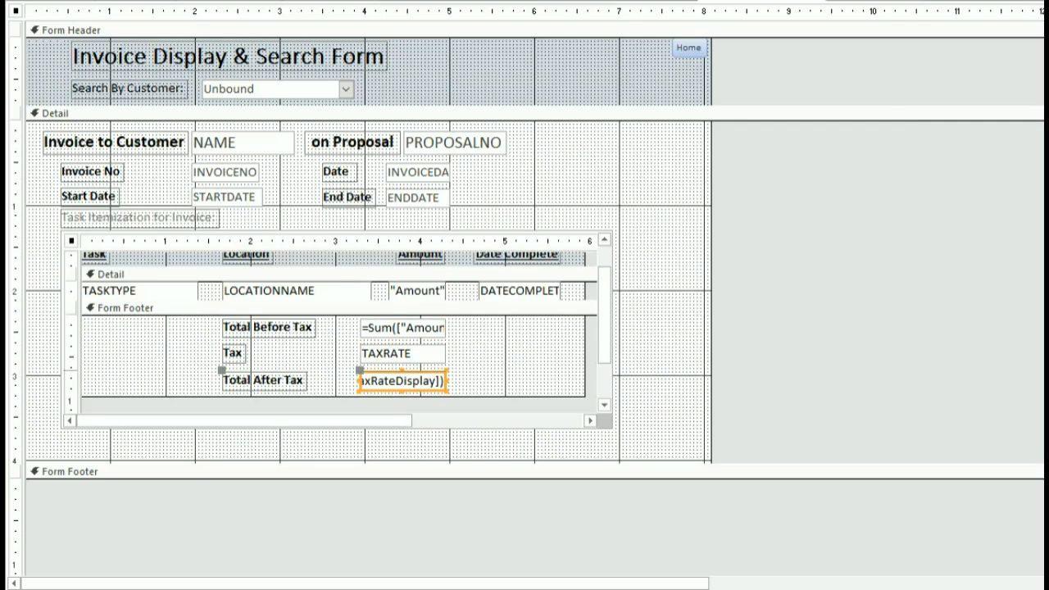
pyautogui.click(1042, 128)
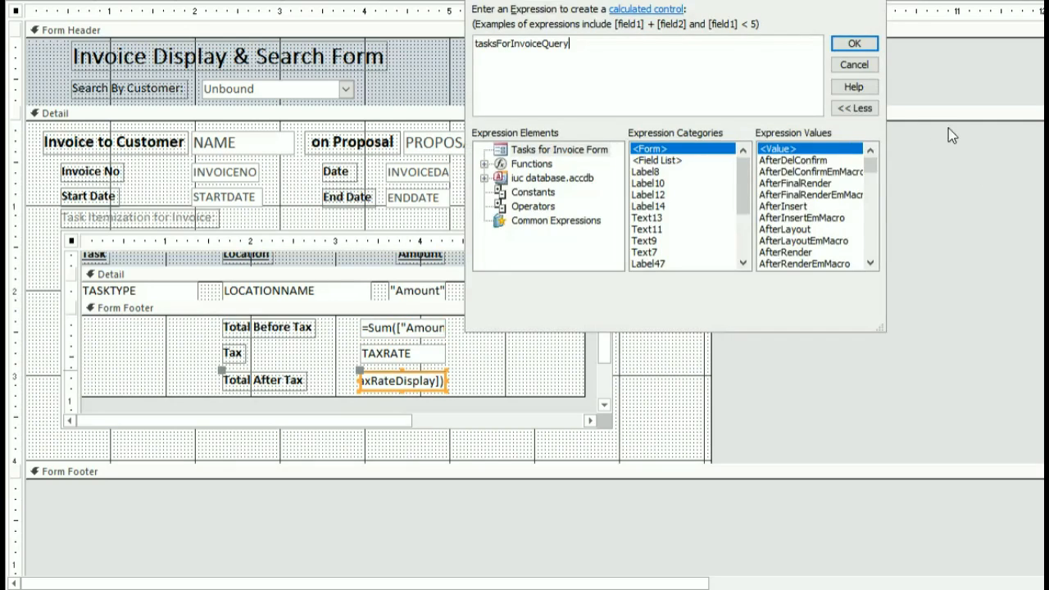
pyautogui.click(853, 66)
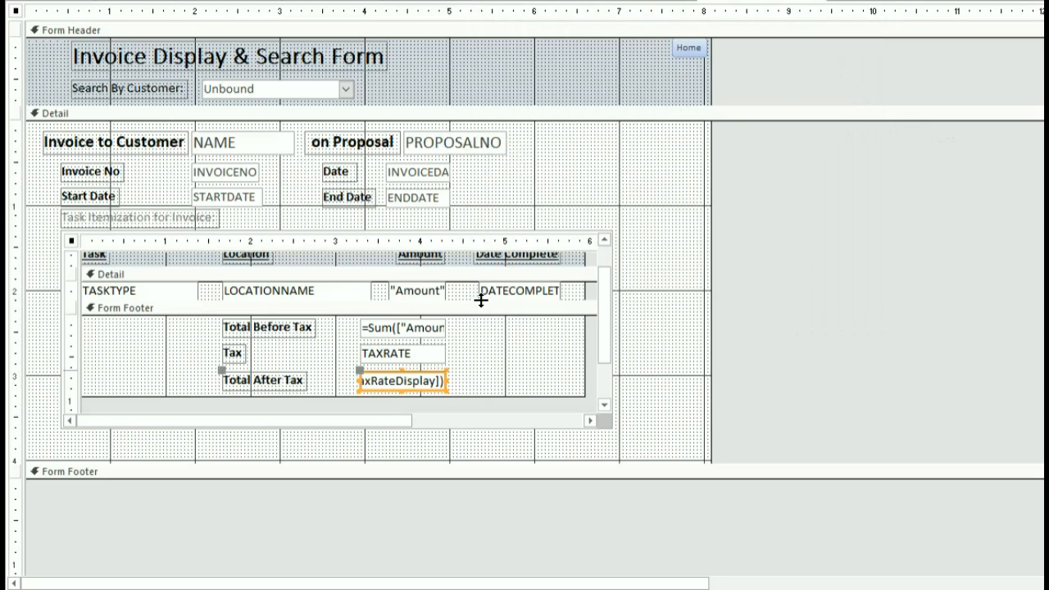
pyautogui.click(438, 336)
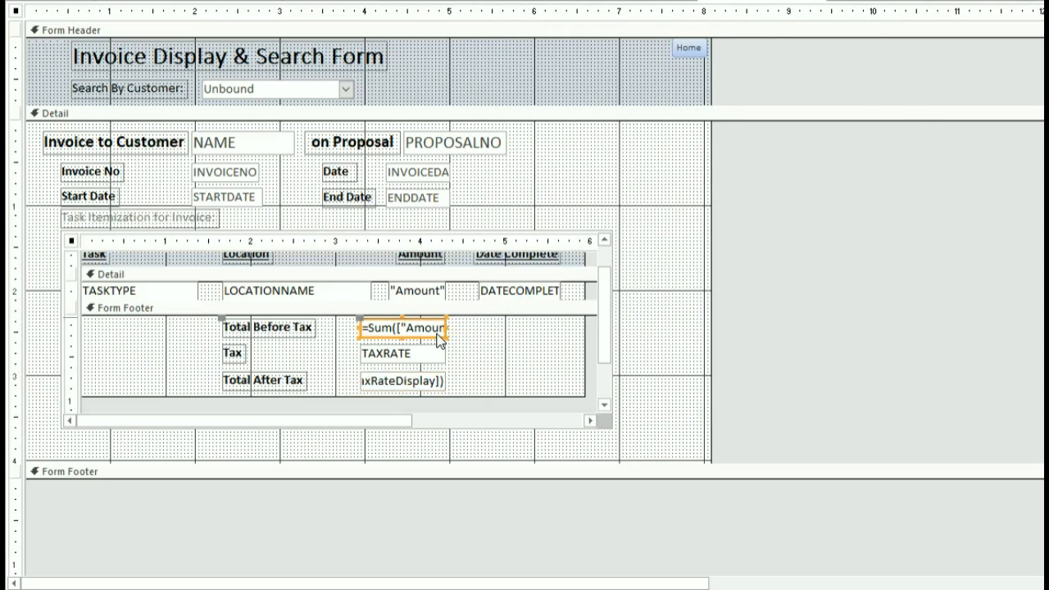
pyautogui.rightClick(443, 334)
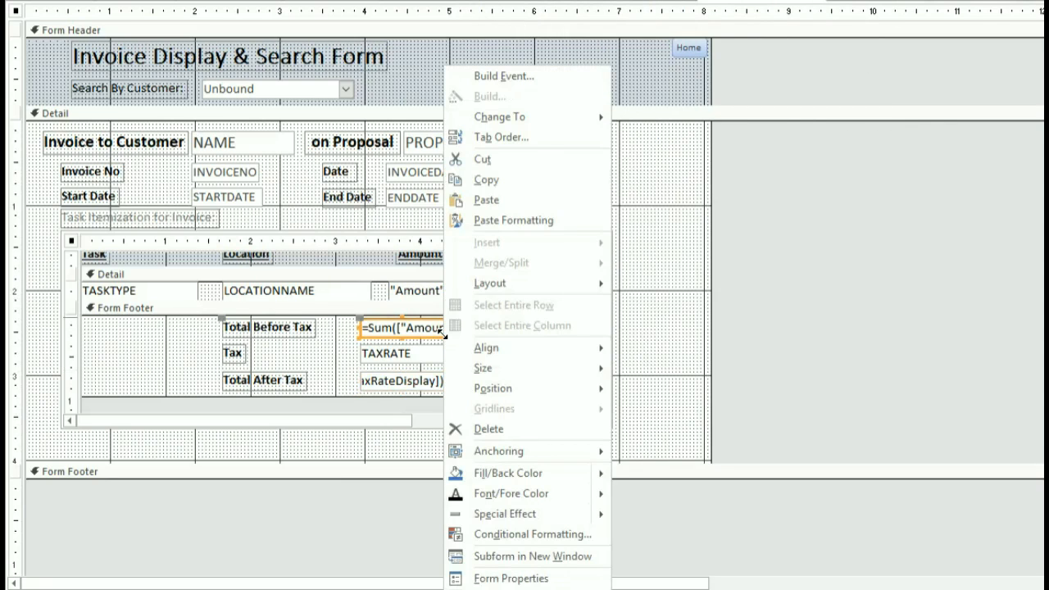
pyautogui.click(506, 589)
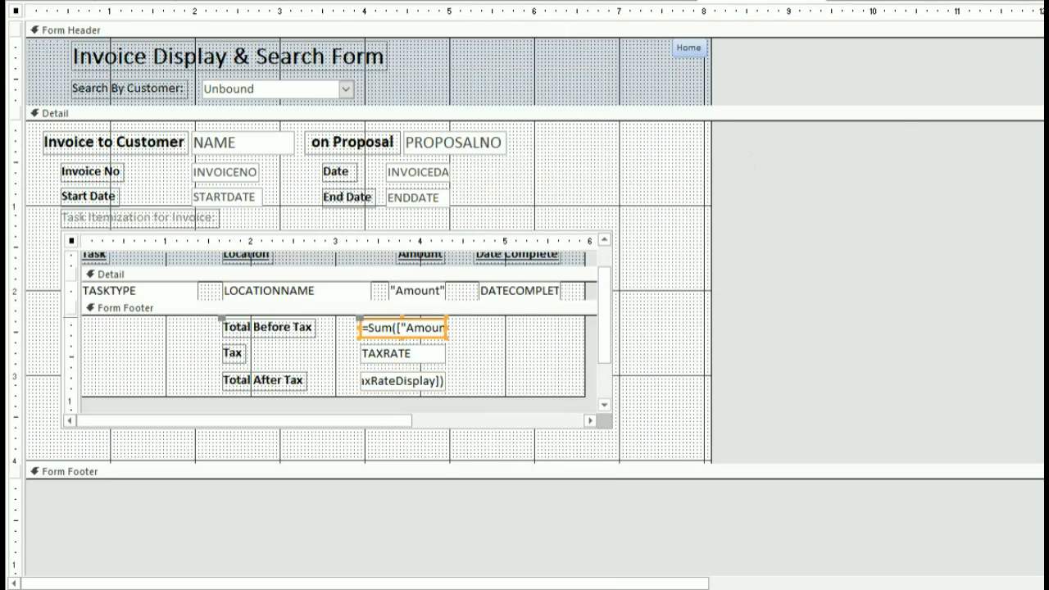
pyautogui.click(433, 328)
pyautogui.doubleClick(434, 328)
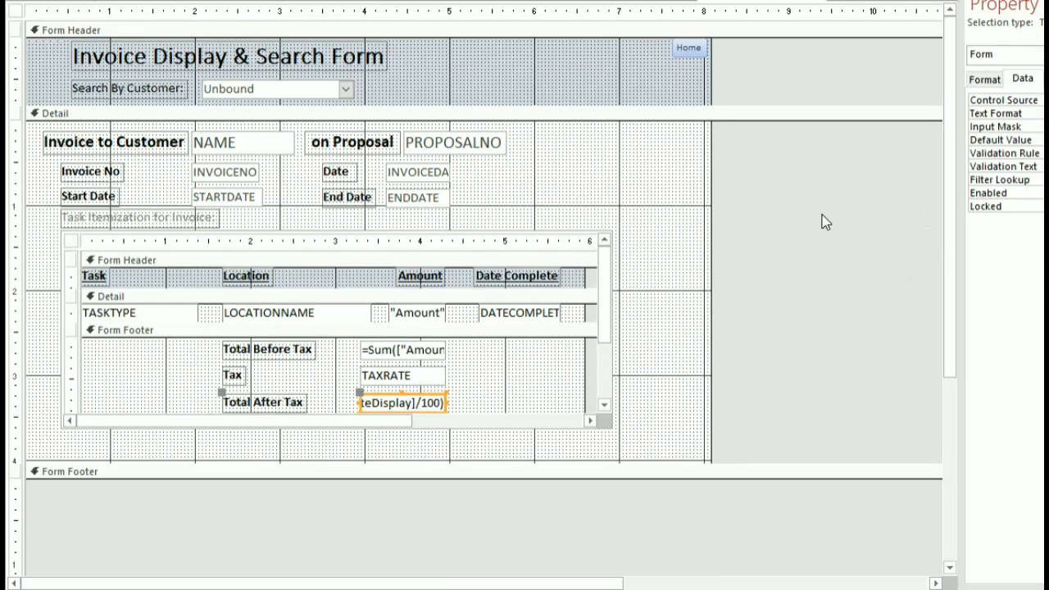
pyautogui.click(823, 221)
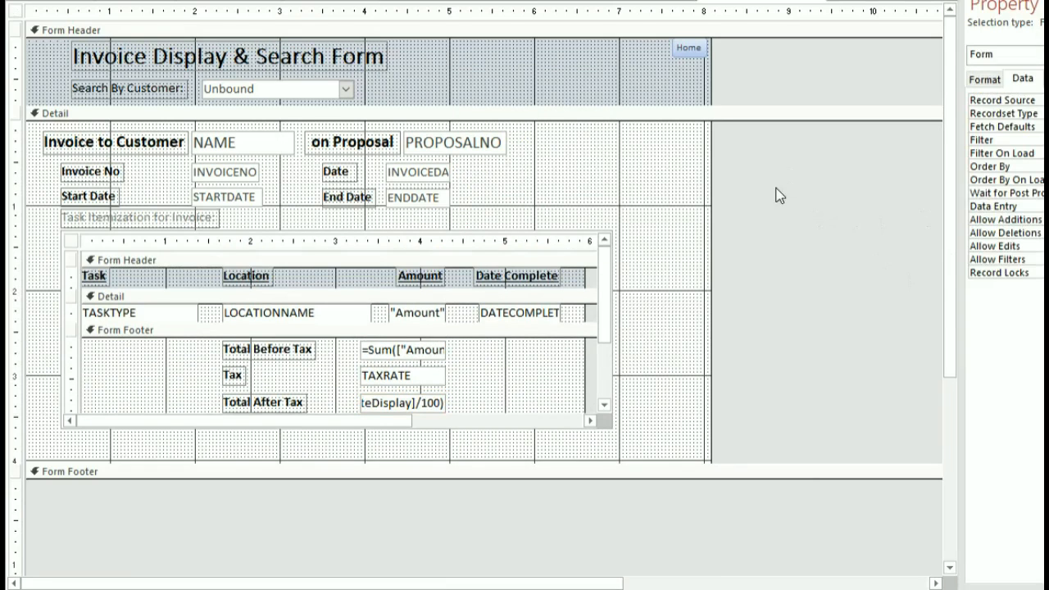
pyautogui.click(23, 2)
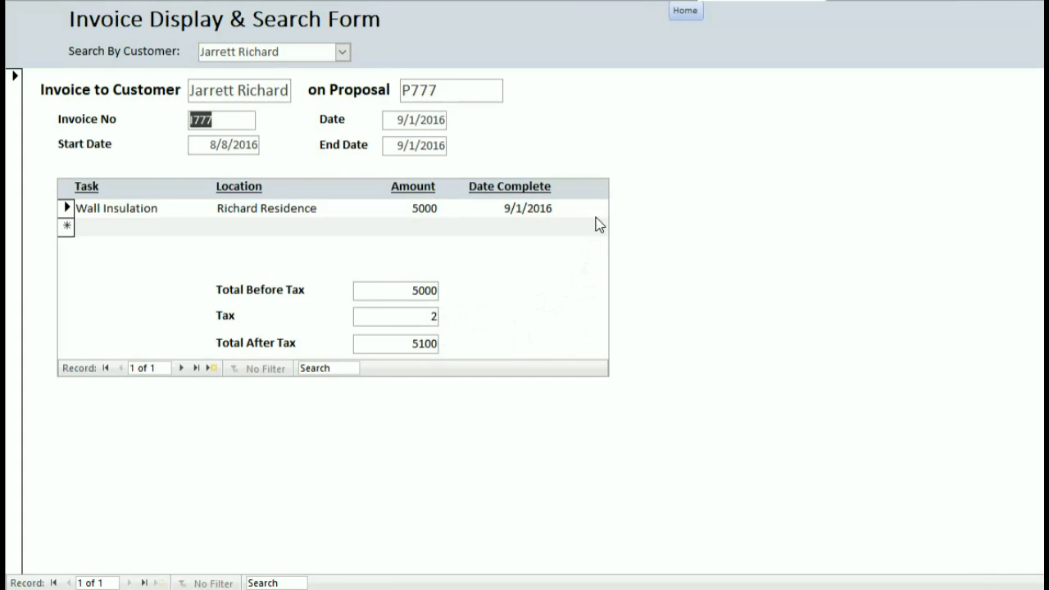
# Check the customer list on the corrected invoice form, then return to the Home menu.
pyautogui.click(343, 54)
pyautogui.click(342, 51)
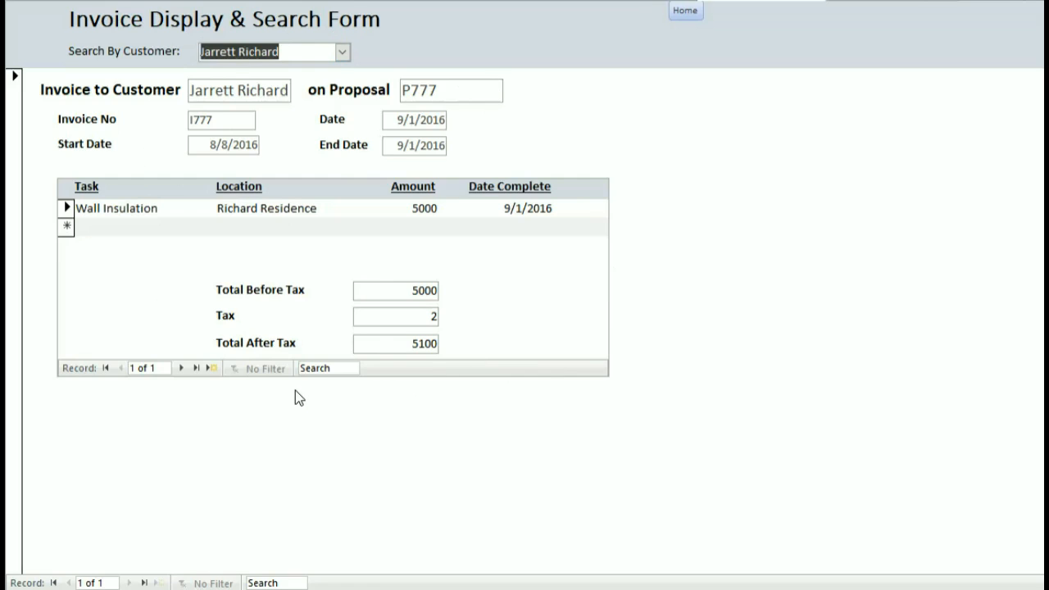
pyautogui.click(686, 12)
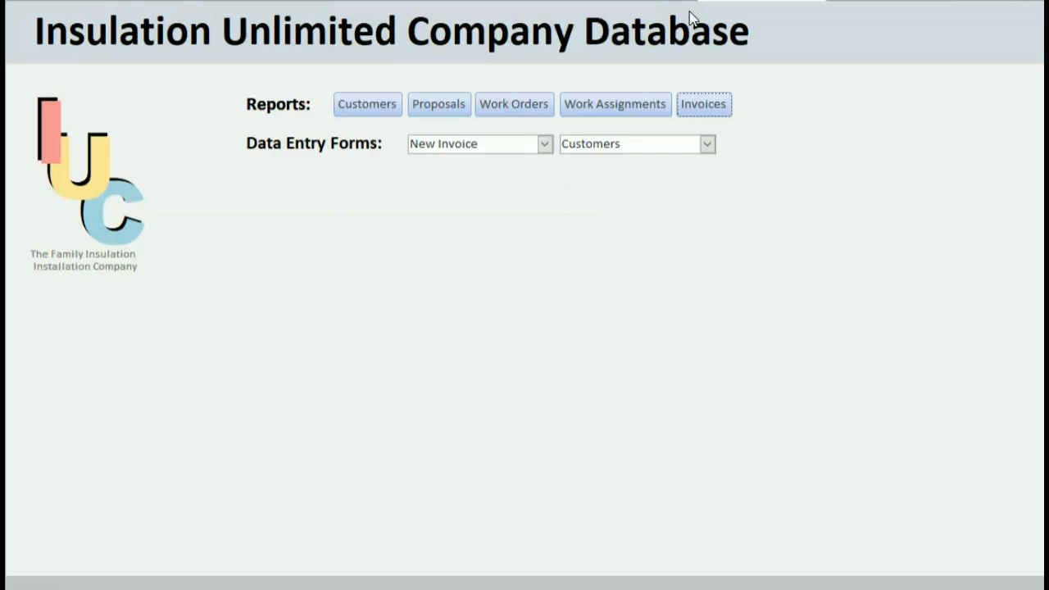